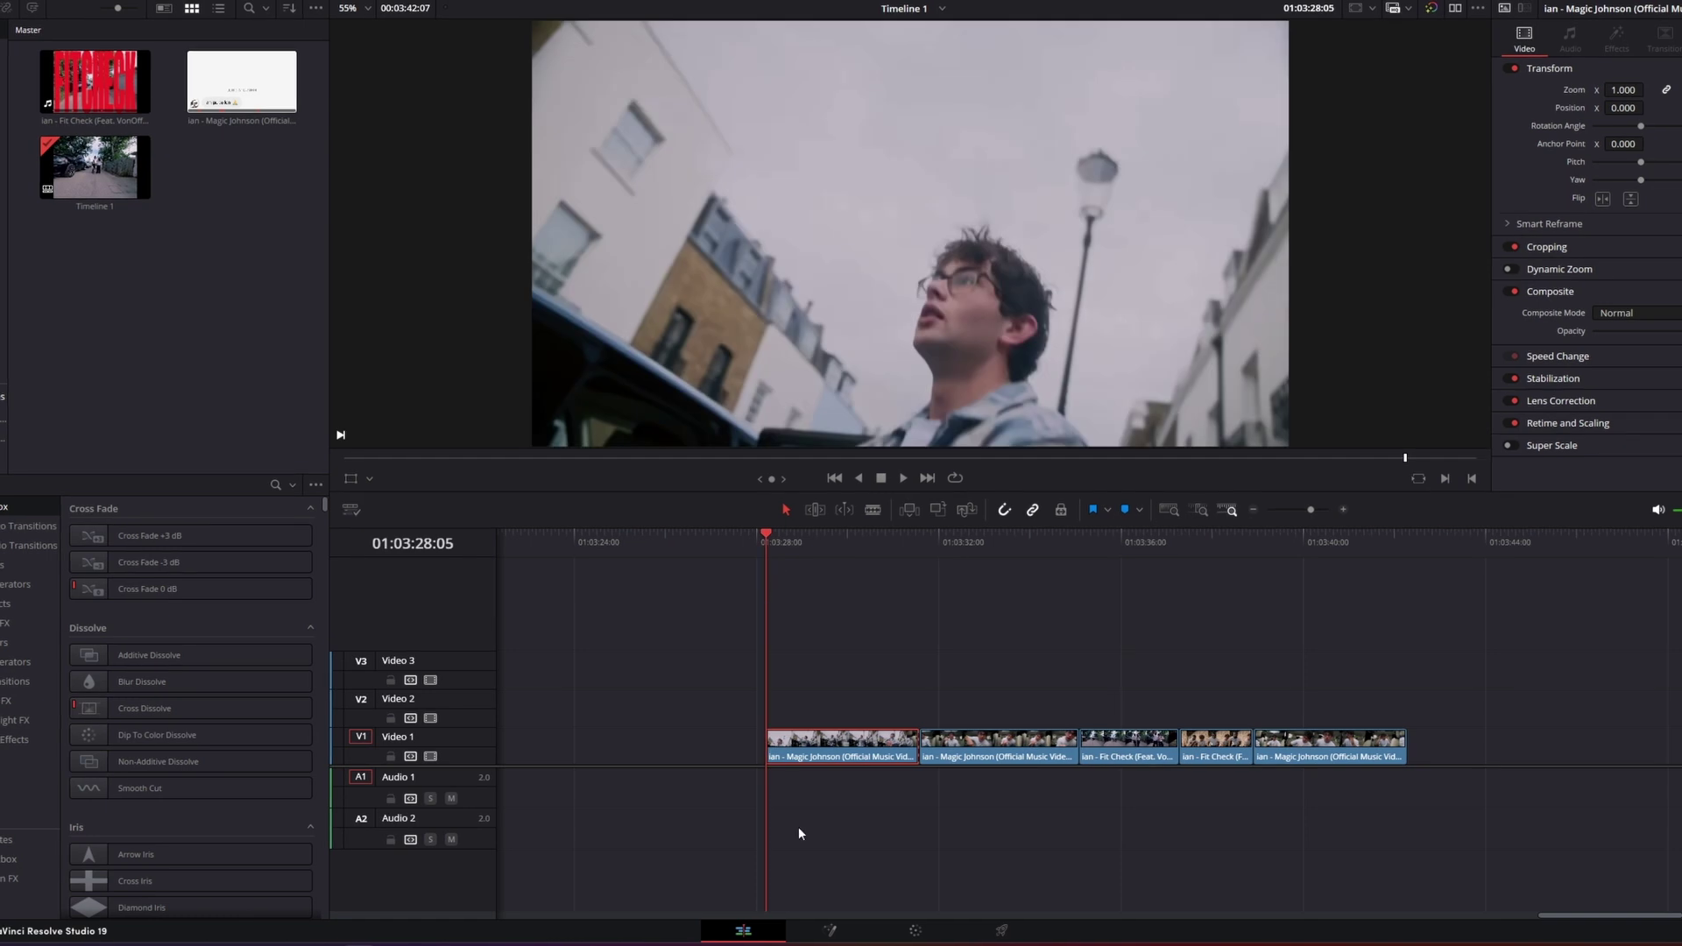
Open the first music video clip in Fusion and add a Magic Mask node after MediaIn1
left_click(827, 929)
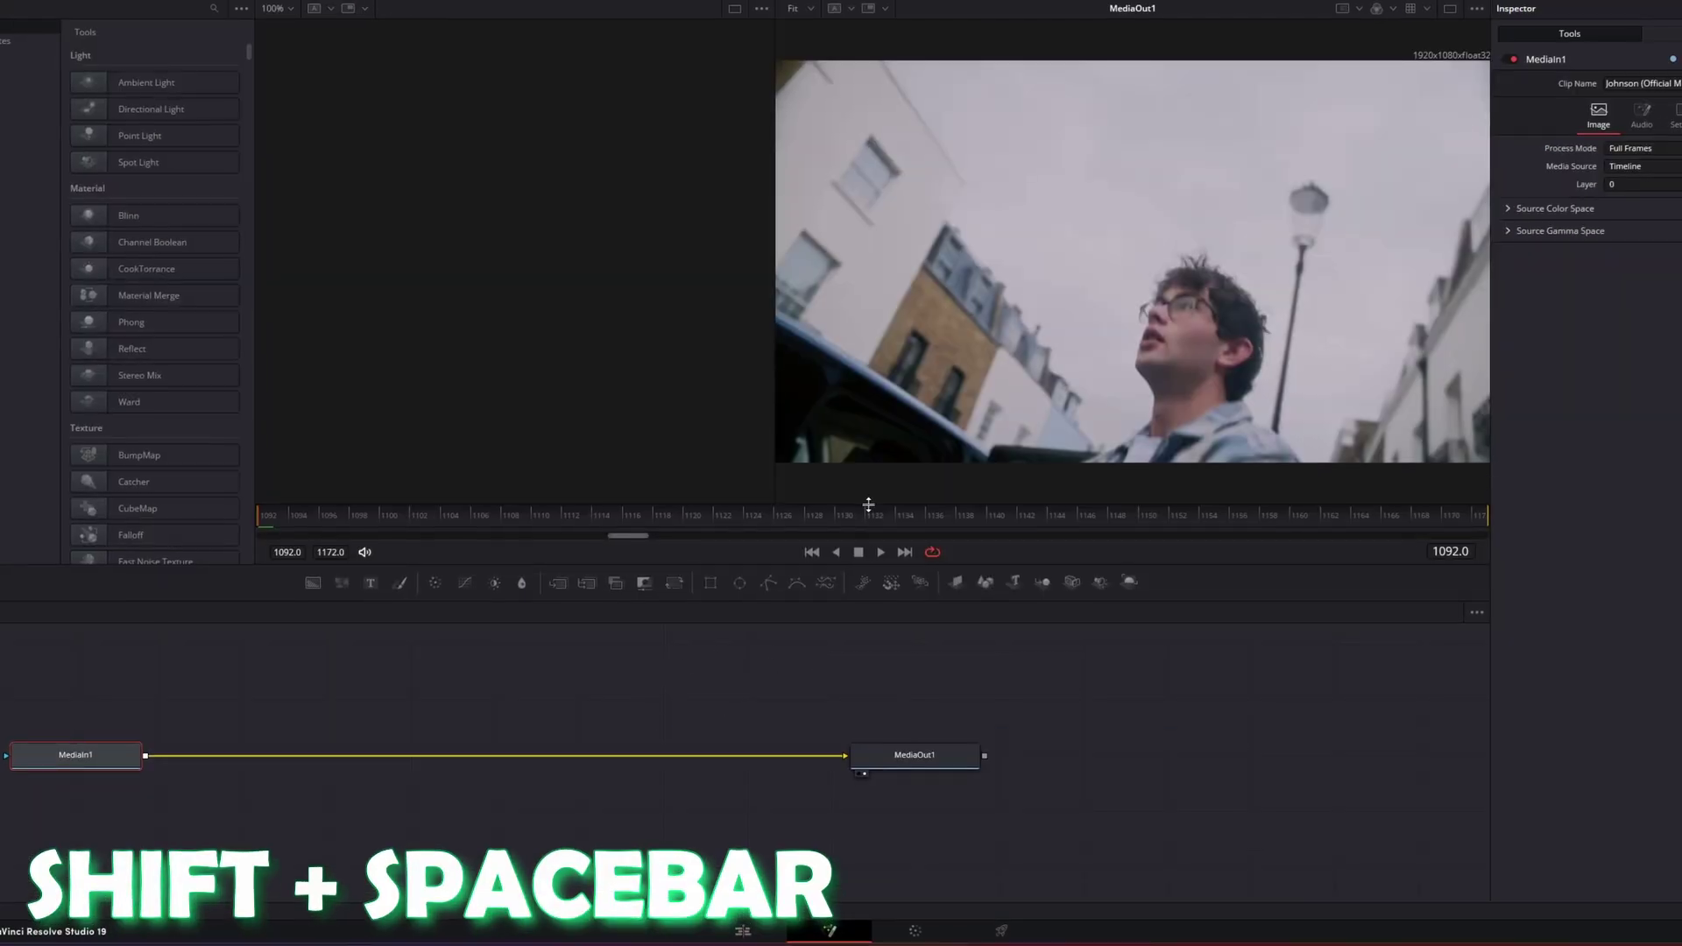
key("shift+space")
type("magic mask")
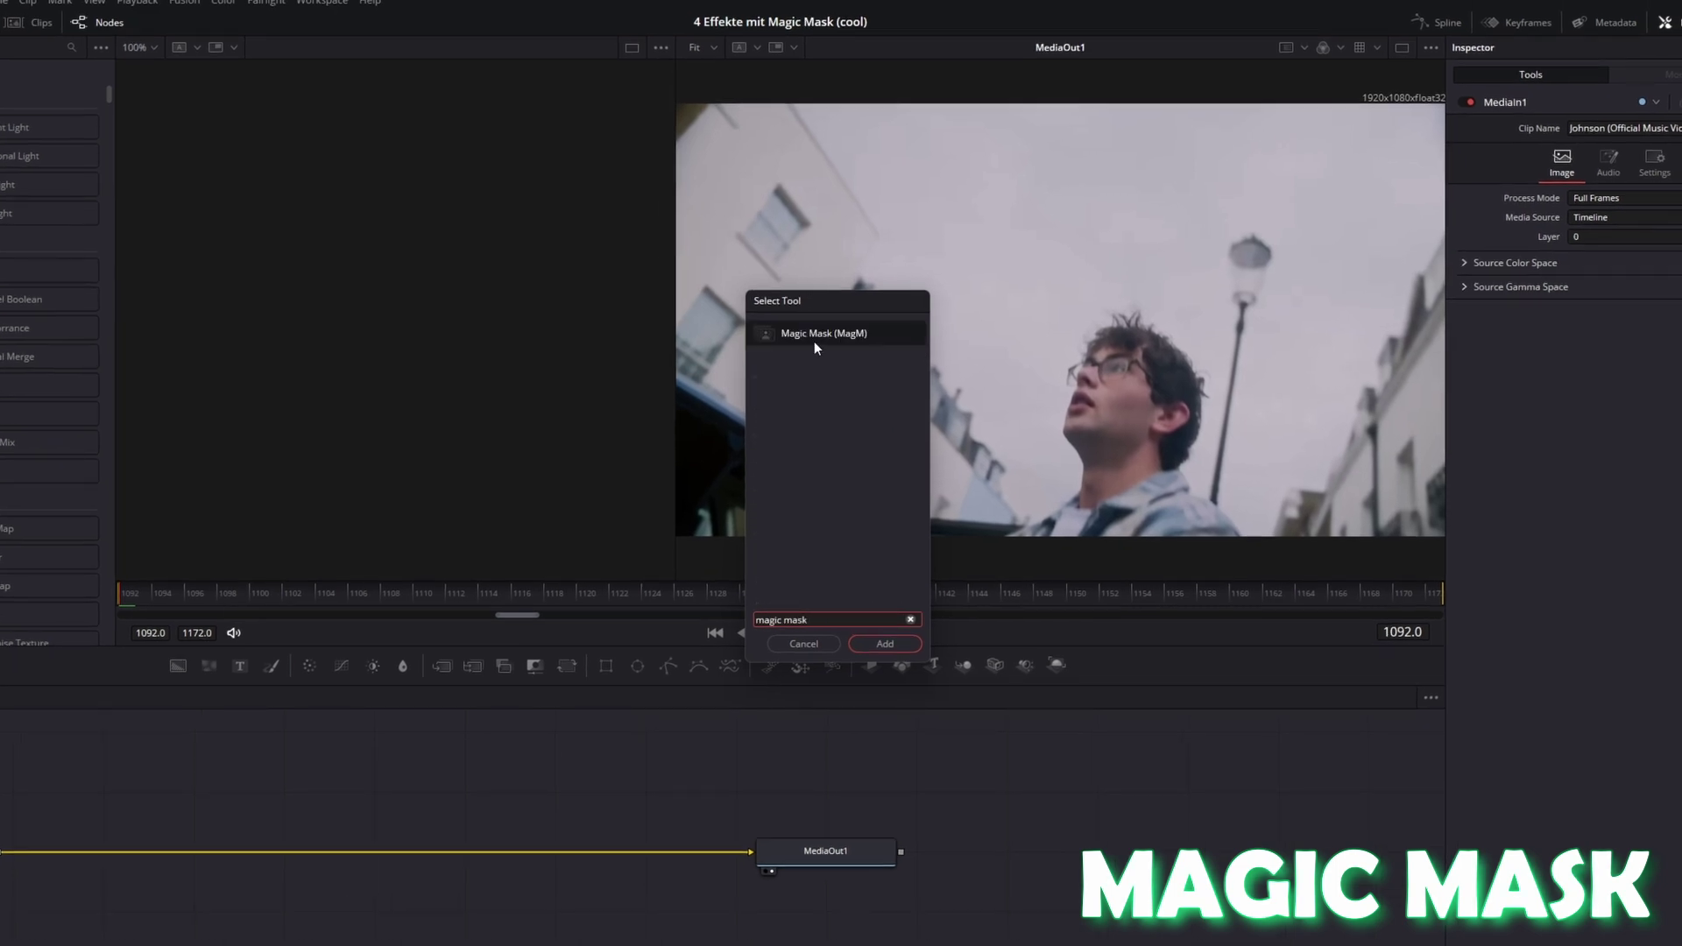
left_click(883, 643)
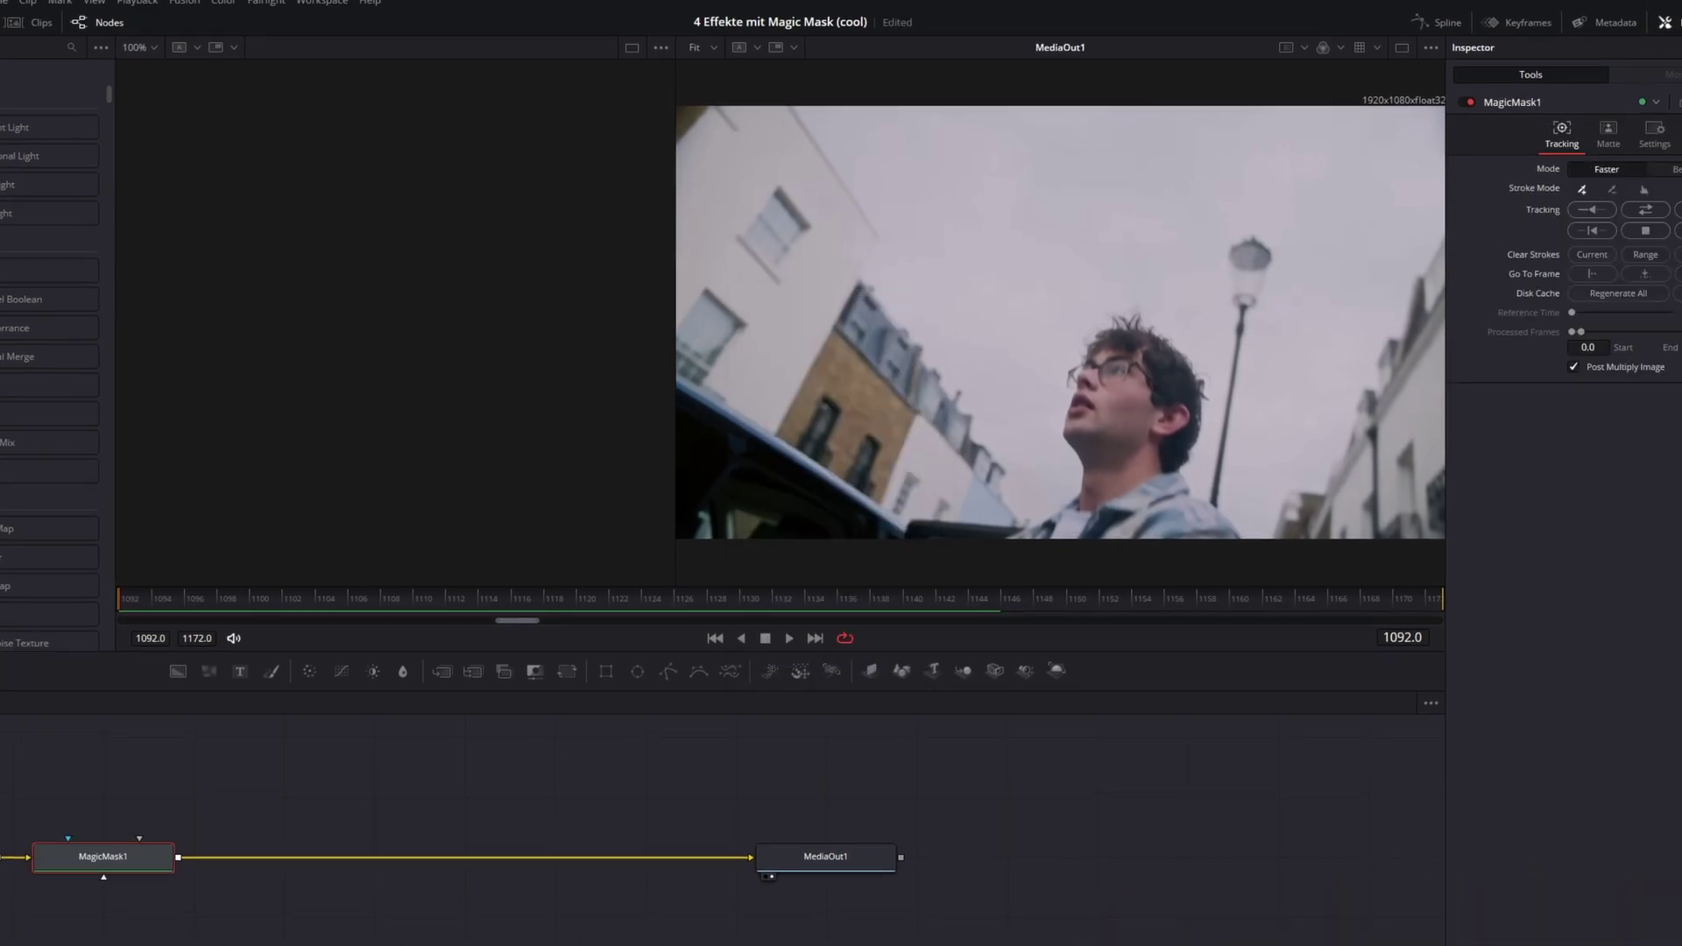
At frame 1127, mark the man in the plaid shirt with a mask stroke and subtract the bystander's head behind his shoulder
key("space")
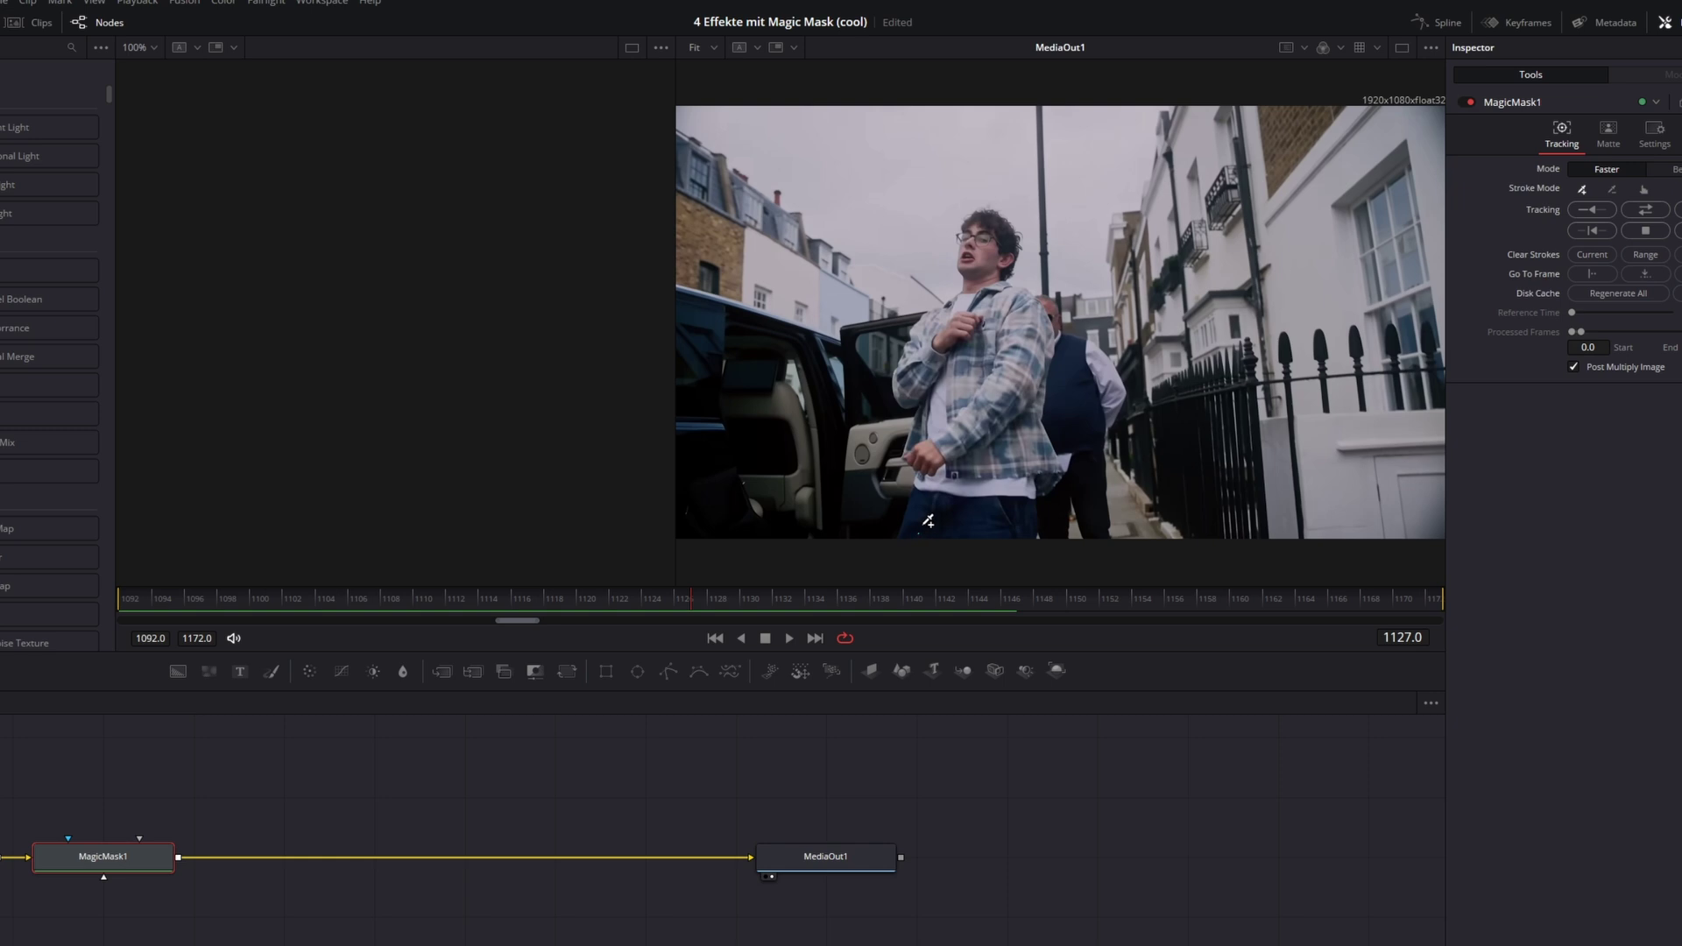
mouse_move(945, 386)
left_mouse_down()
mouse_move(984, 232)
mouse_move(1034, 438)
mouse_move(971, 533)
left_mouse_up()
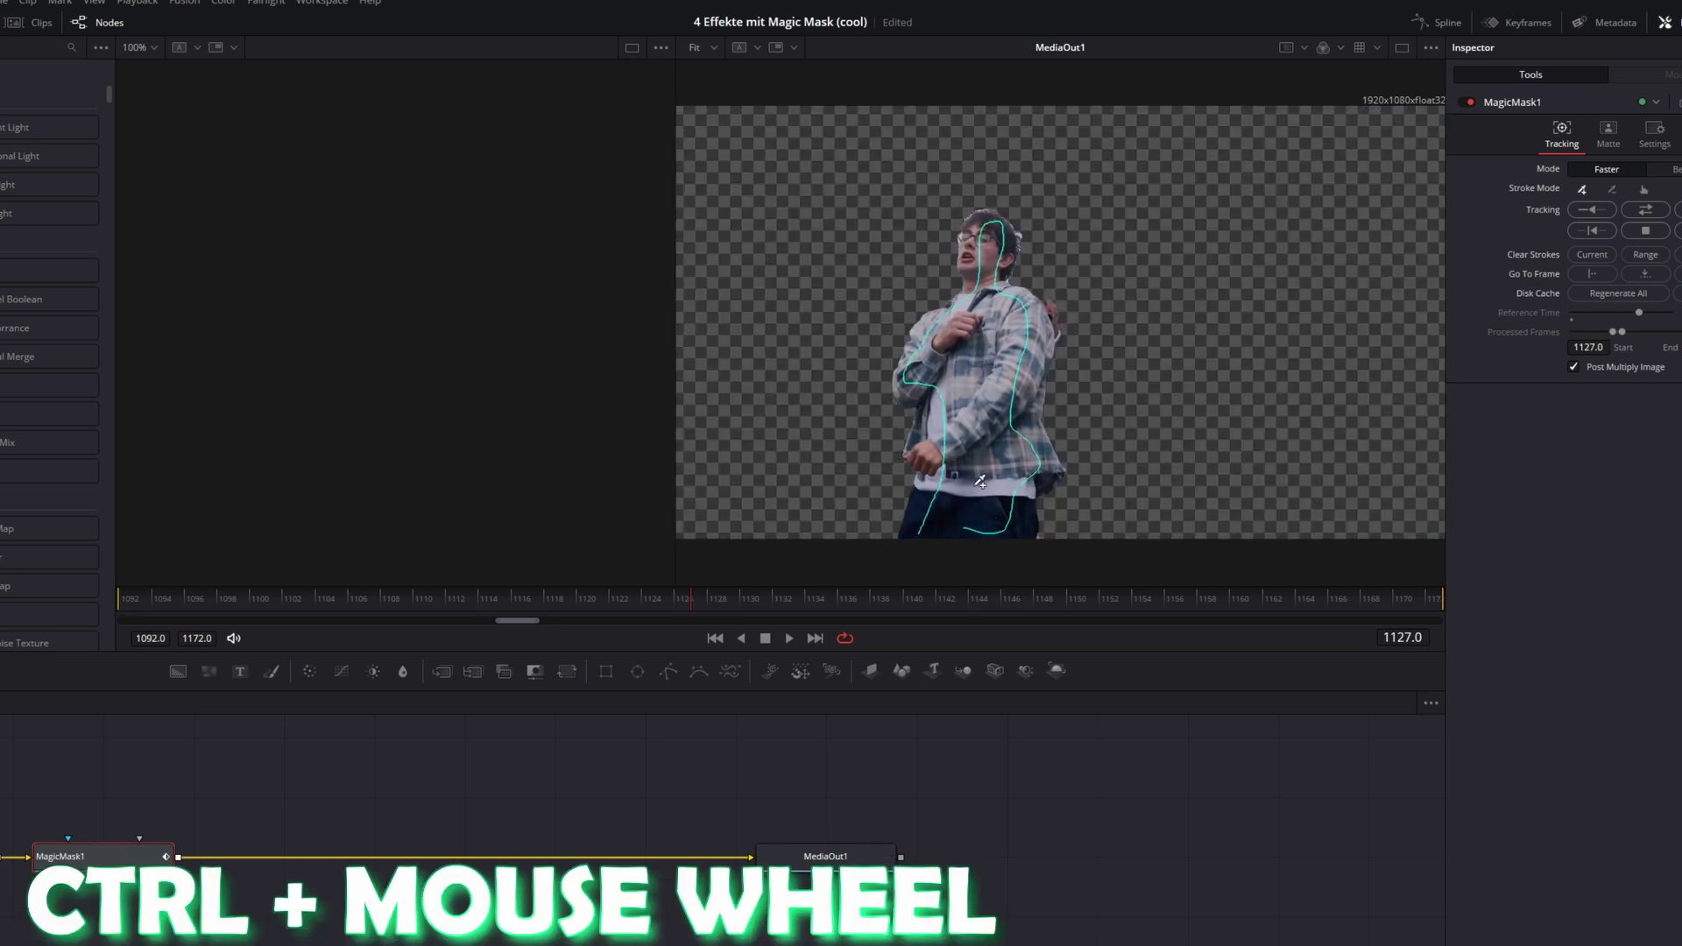
scroll(1076, 302, "up", 5, "ctrl")
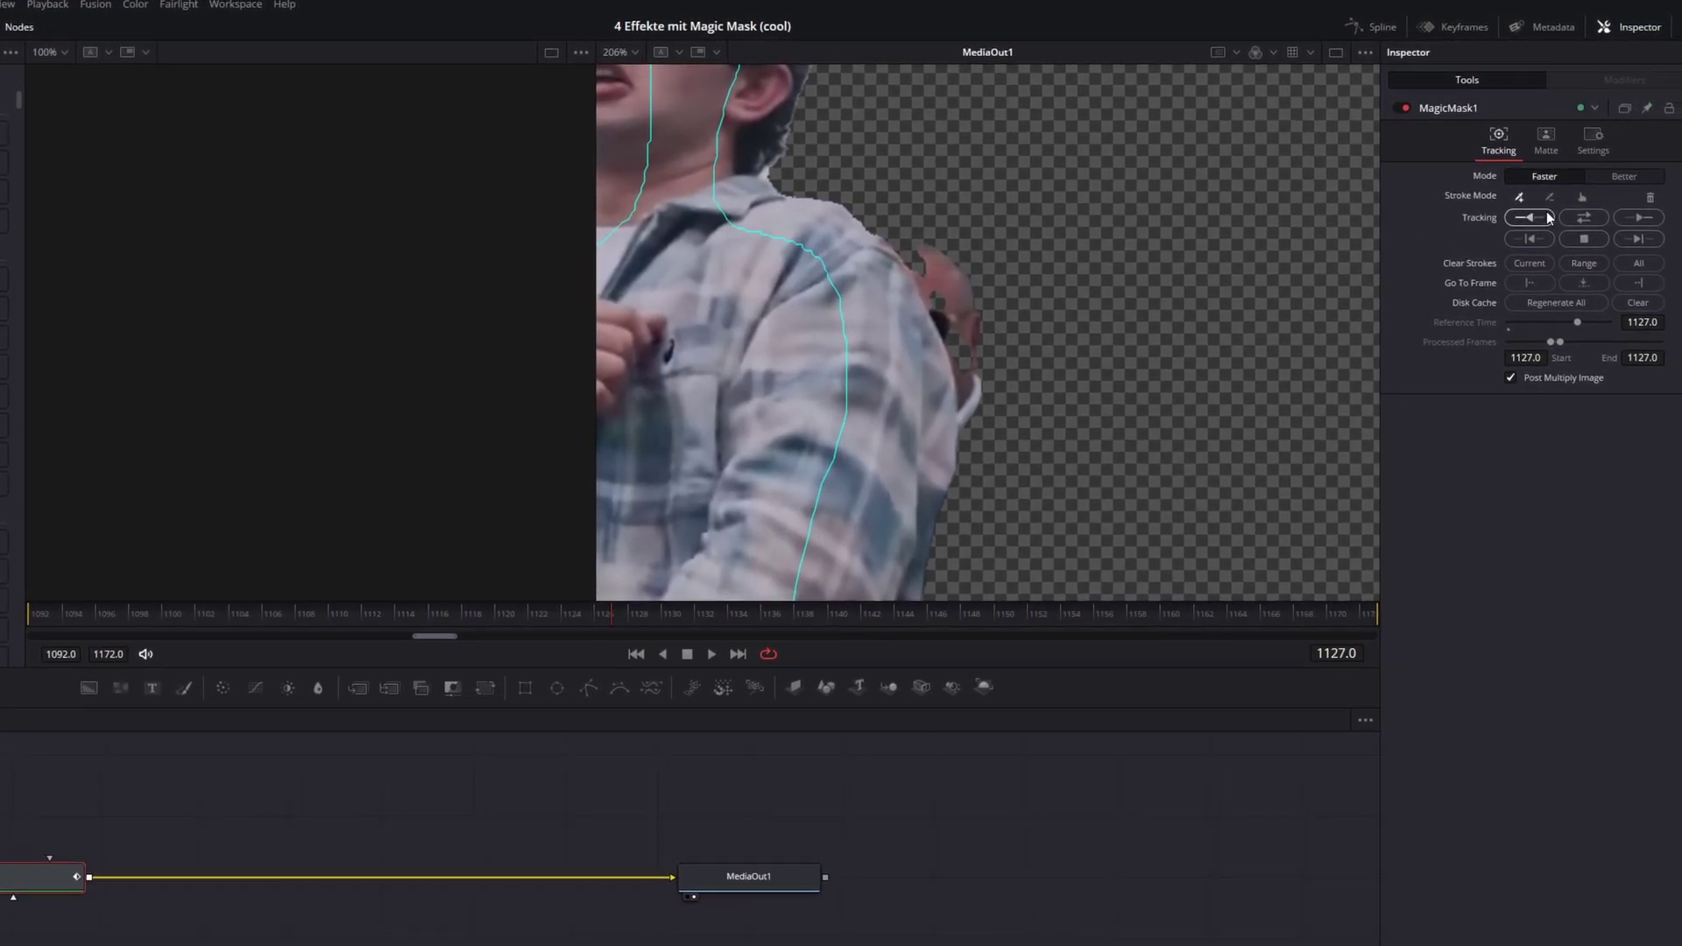
left_click(1587, 191)
left_click_drag(967, 251, 1022, 386)
scroll(1022, 386, "down", 3, "ctrl")
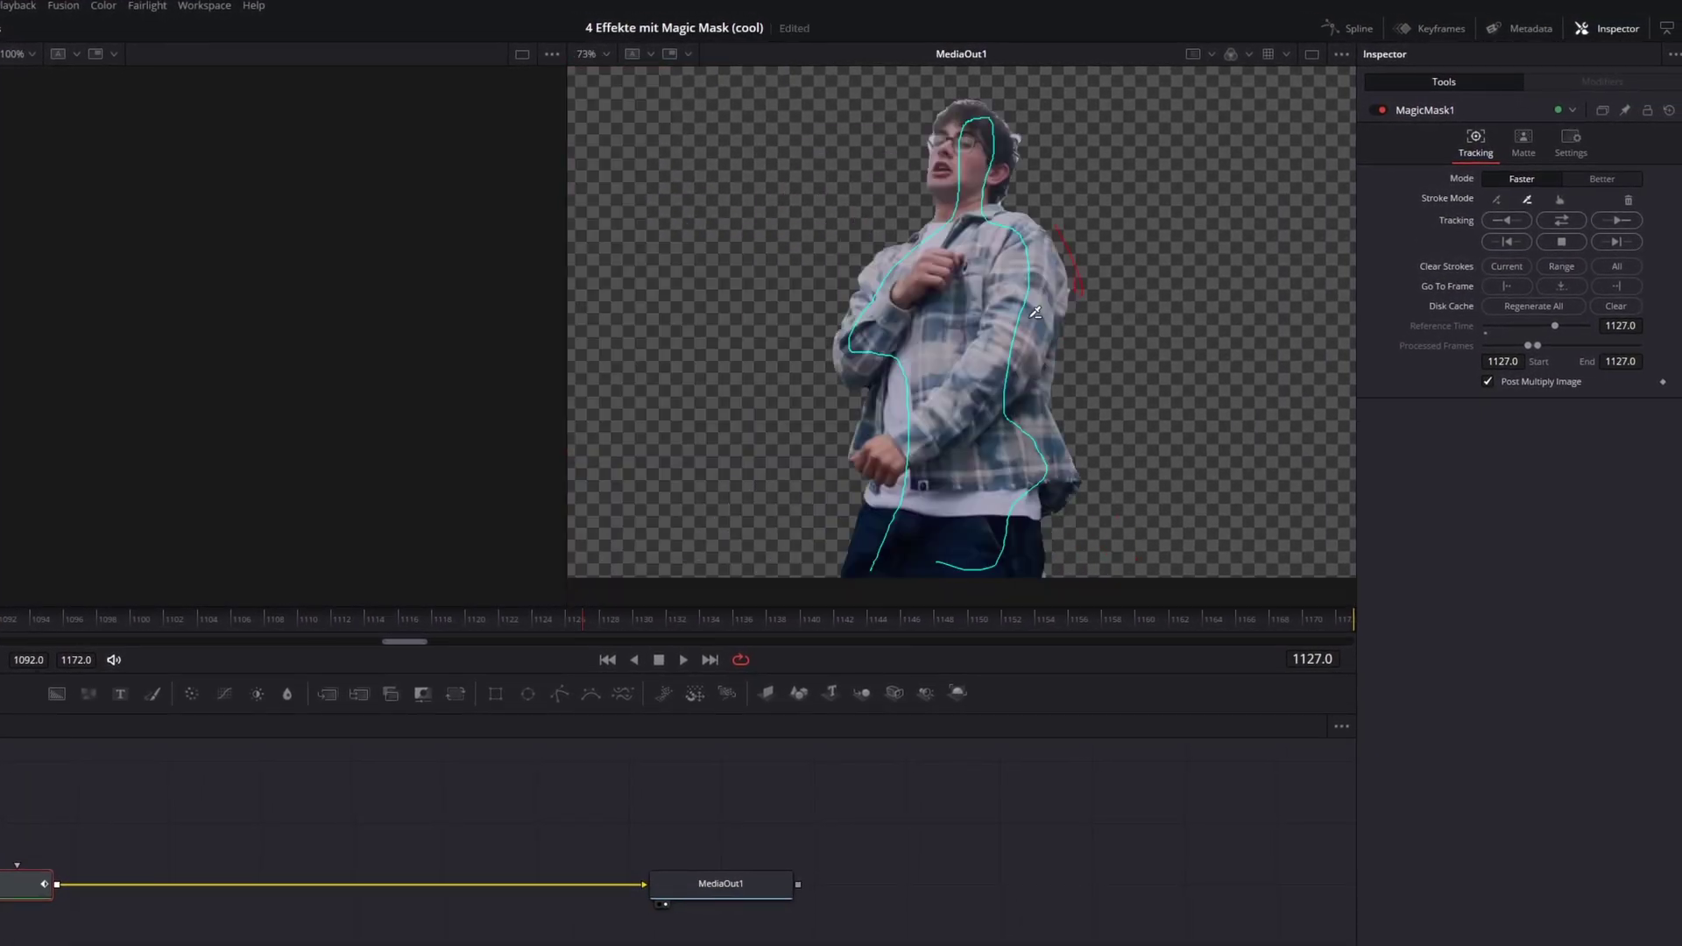
scroll(1044, 298, "up", 3, "ctrl")
scroll(1026, 308, "down", 2, "ctrl")
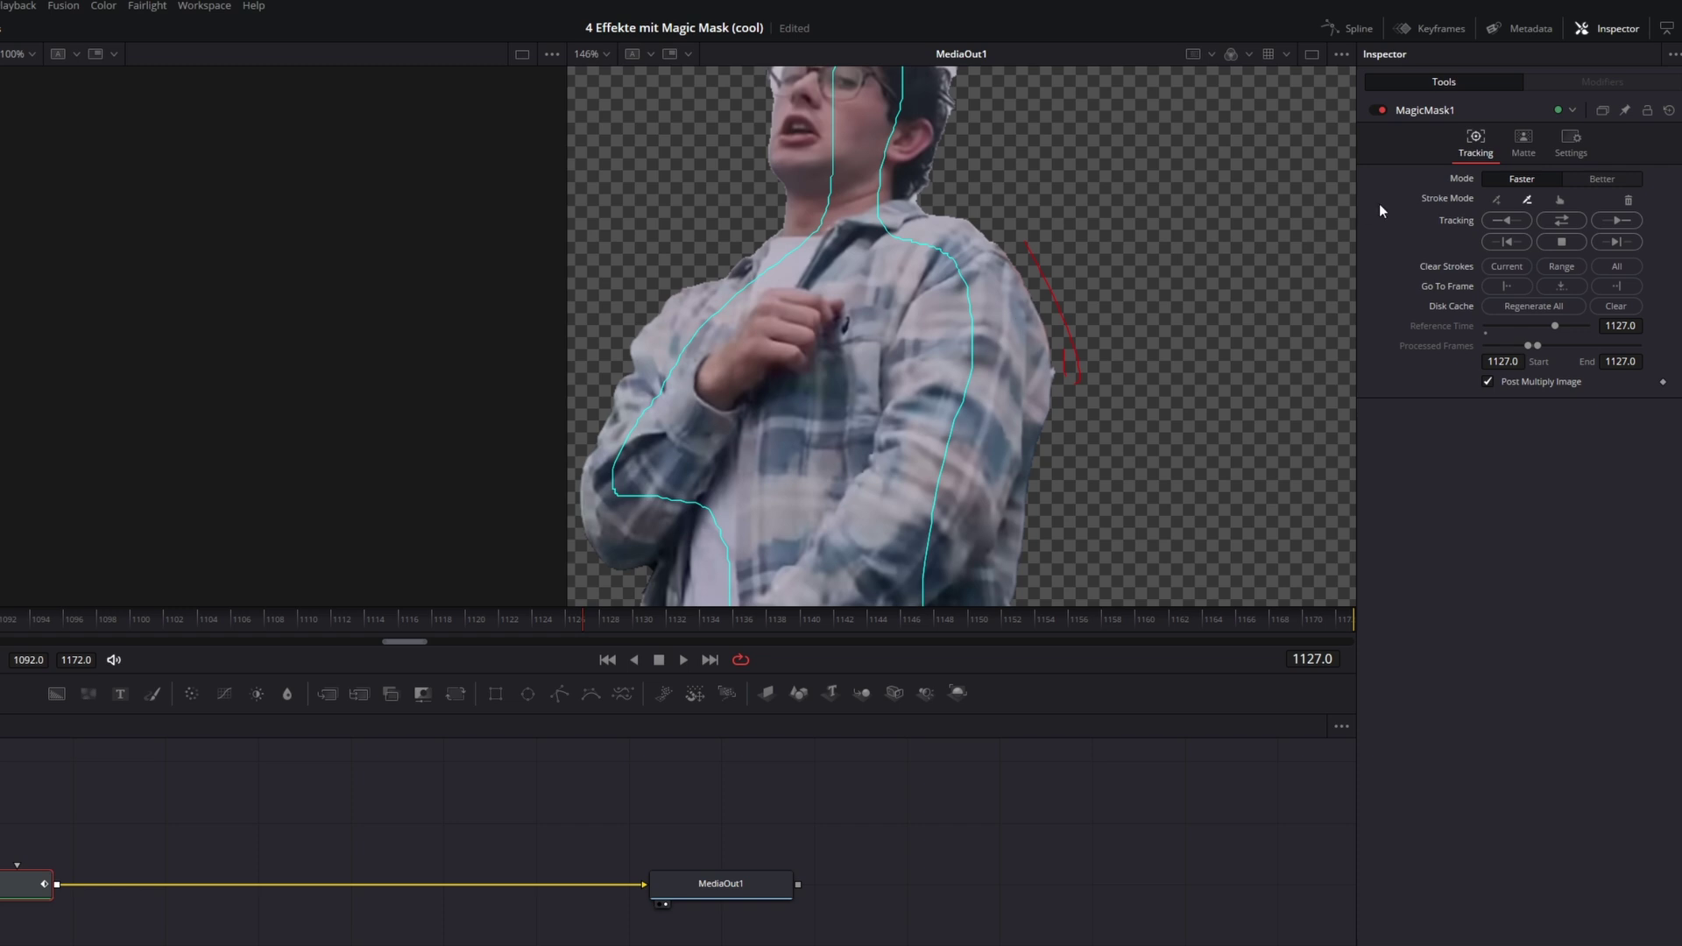
Set the Magic Mask mode to Better and track the mask in both directions through the clip
left_click(1582, 177)
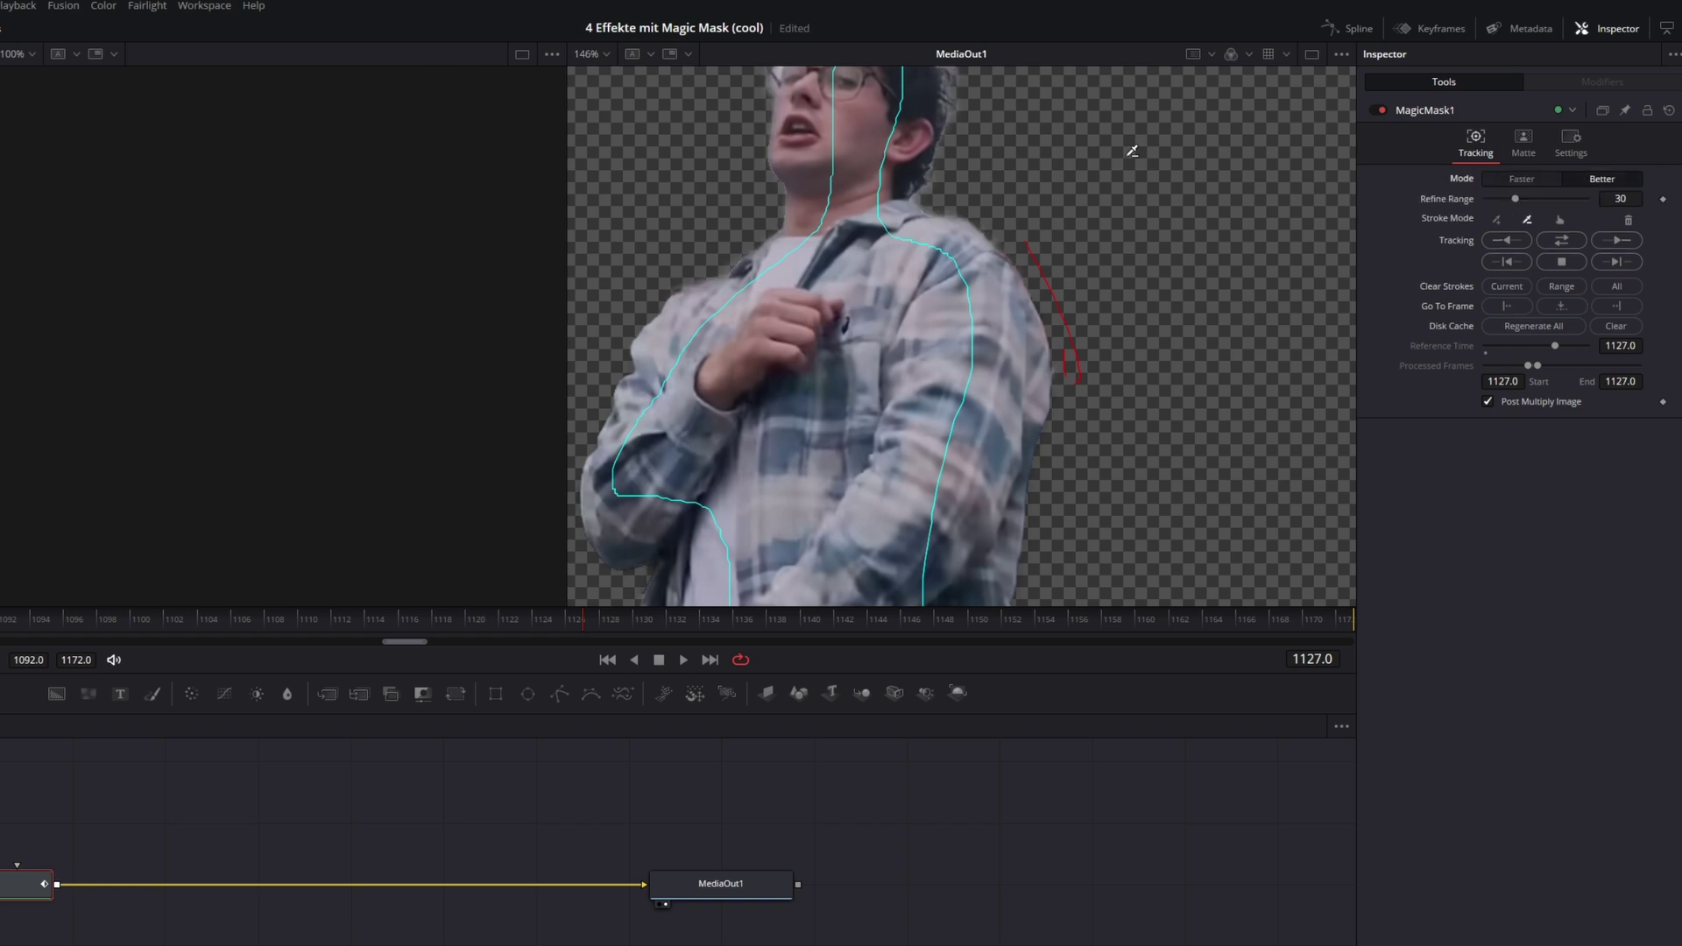
scroll(929, 175, "up", 3)
scroll(925, 263, "up", 4, "ctrl")
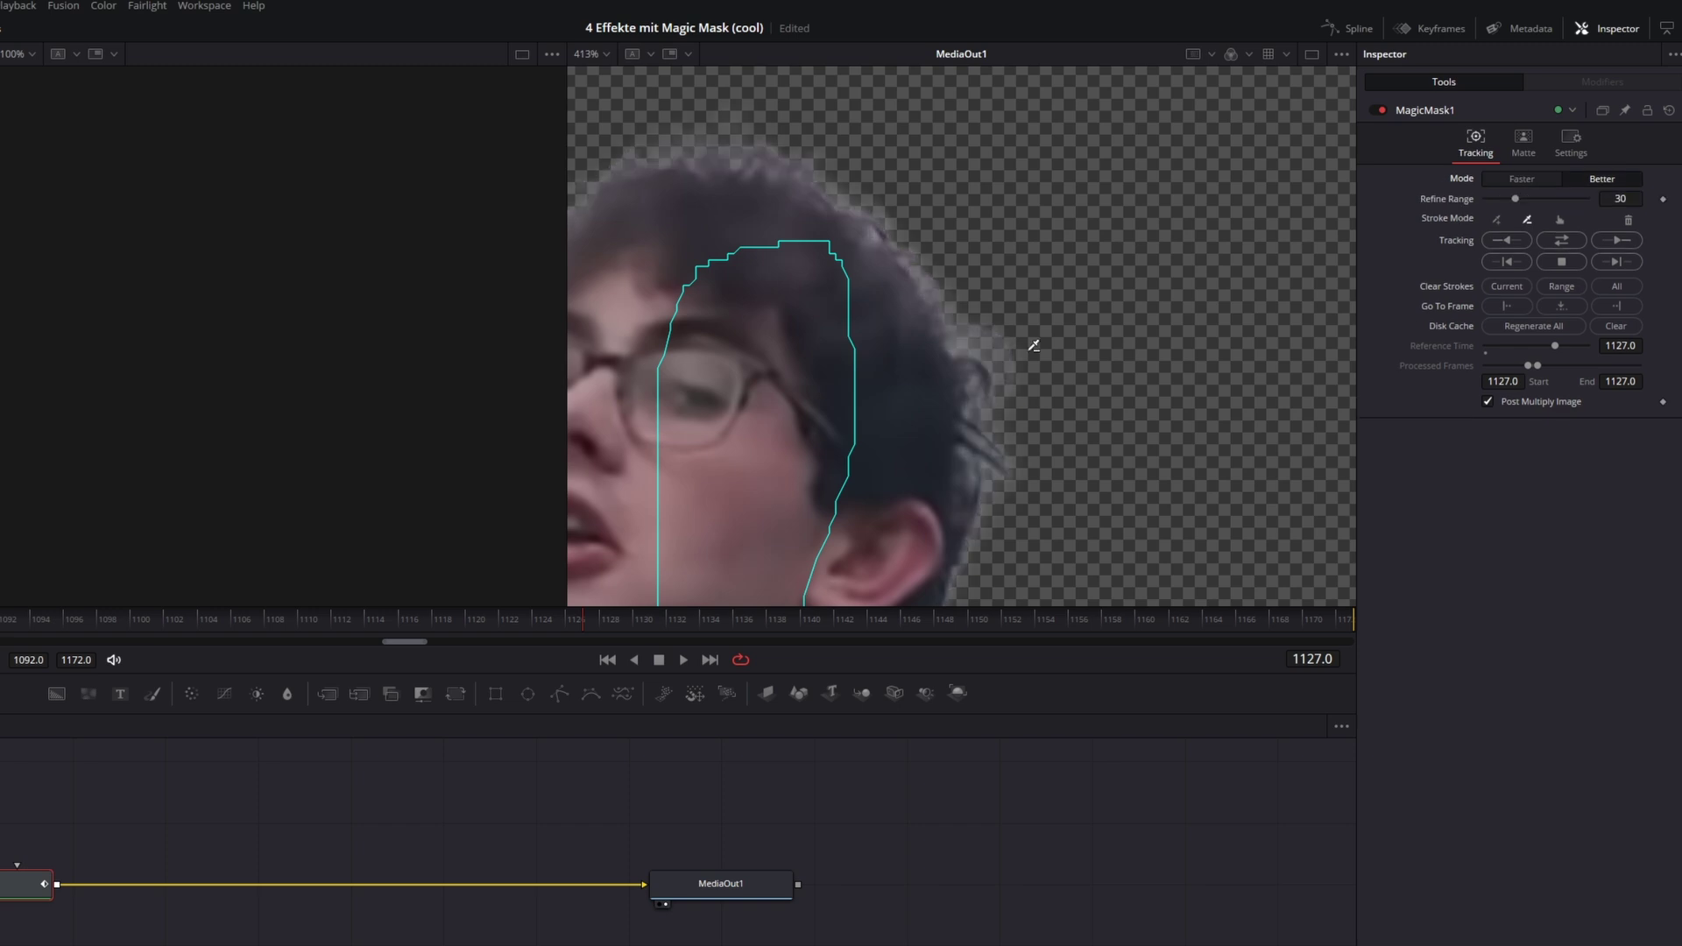
left_click(1561, 240)
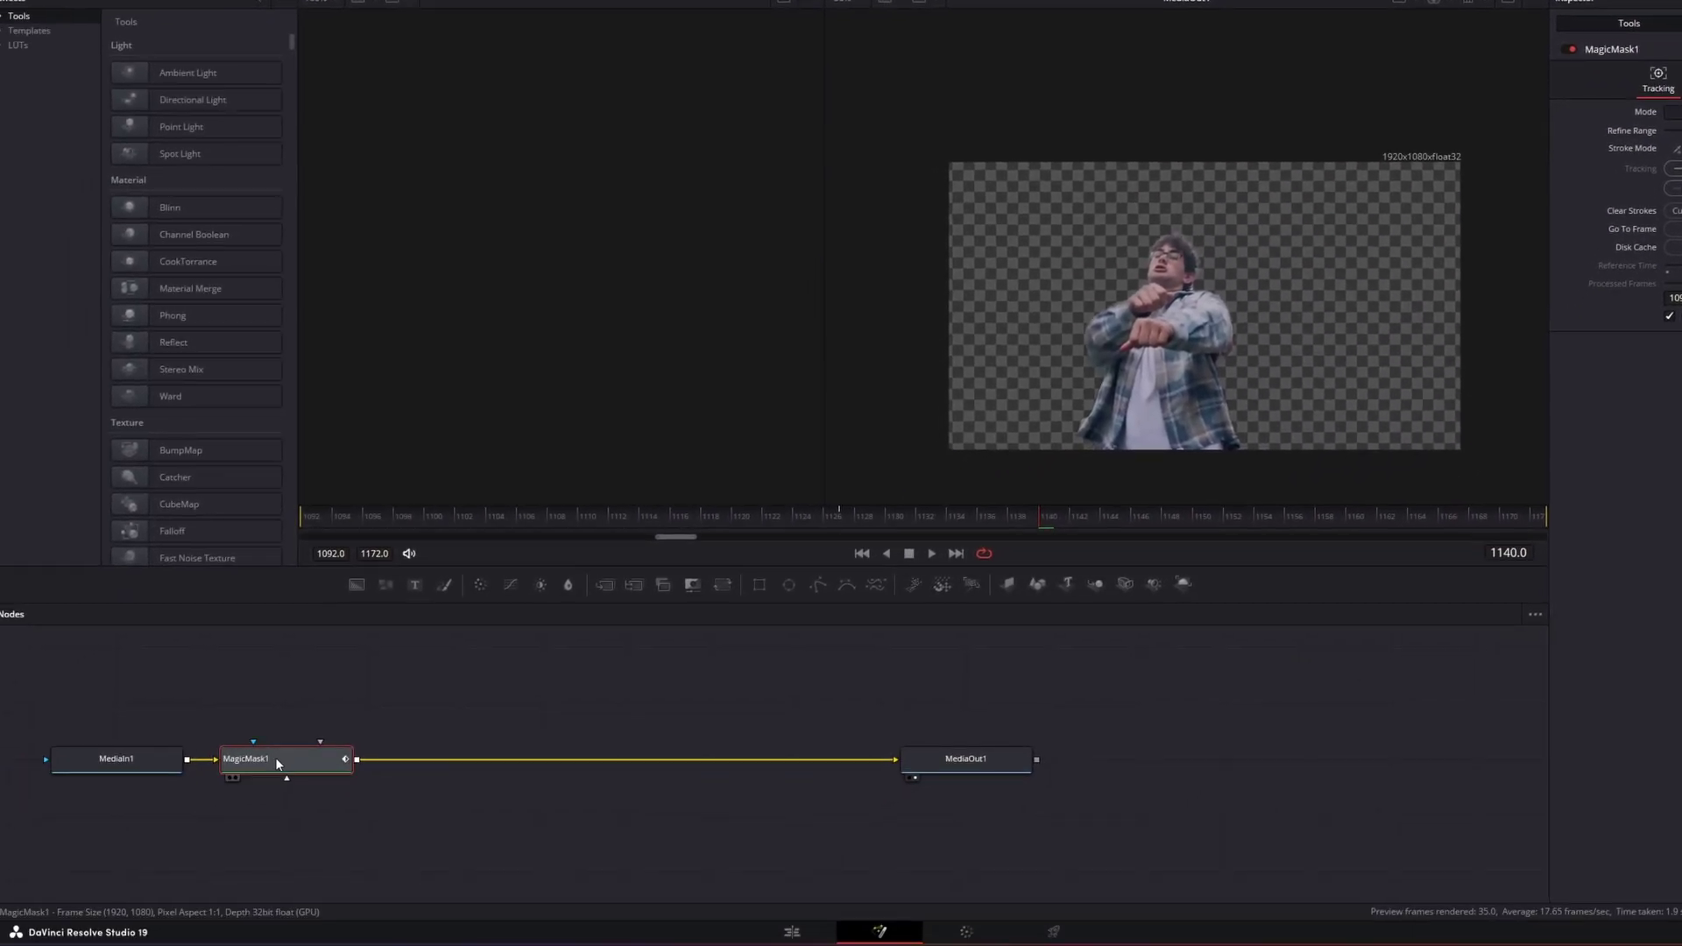
Detach MagicMask1 into its own branch fed by MediaIn1, and merge its output over the original footage before MediaOut1
left_click(272, 758, "shift")
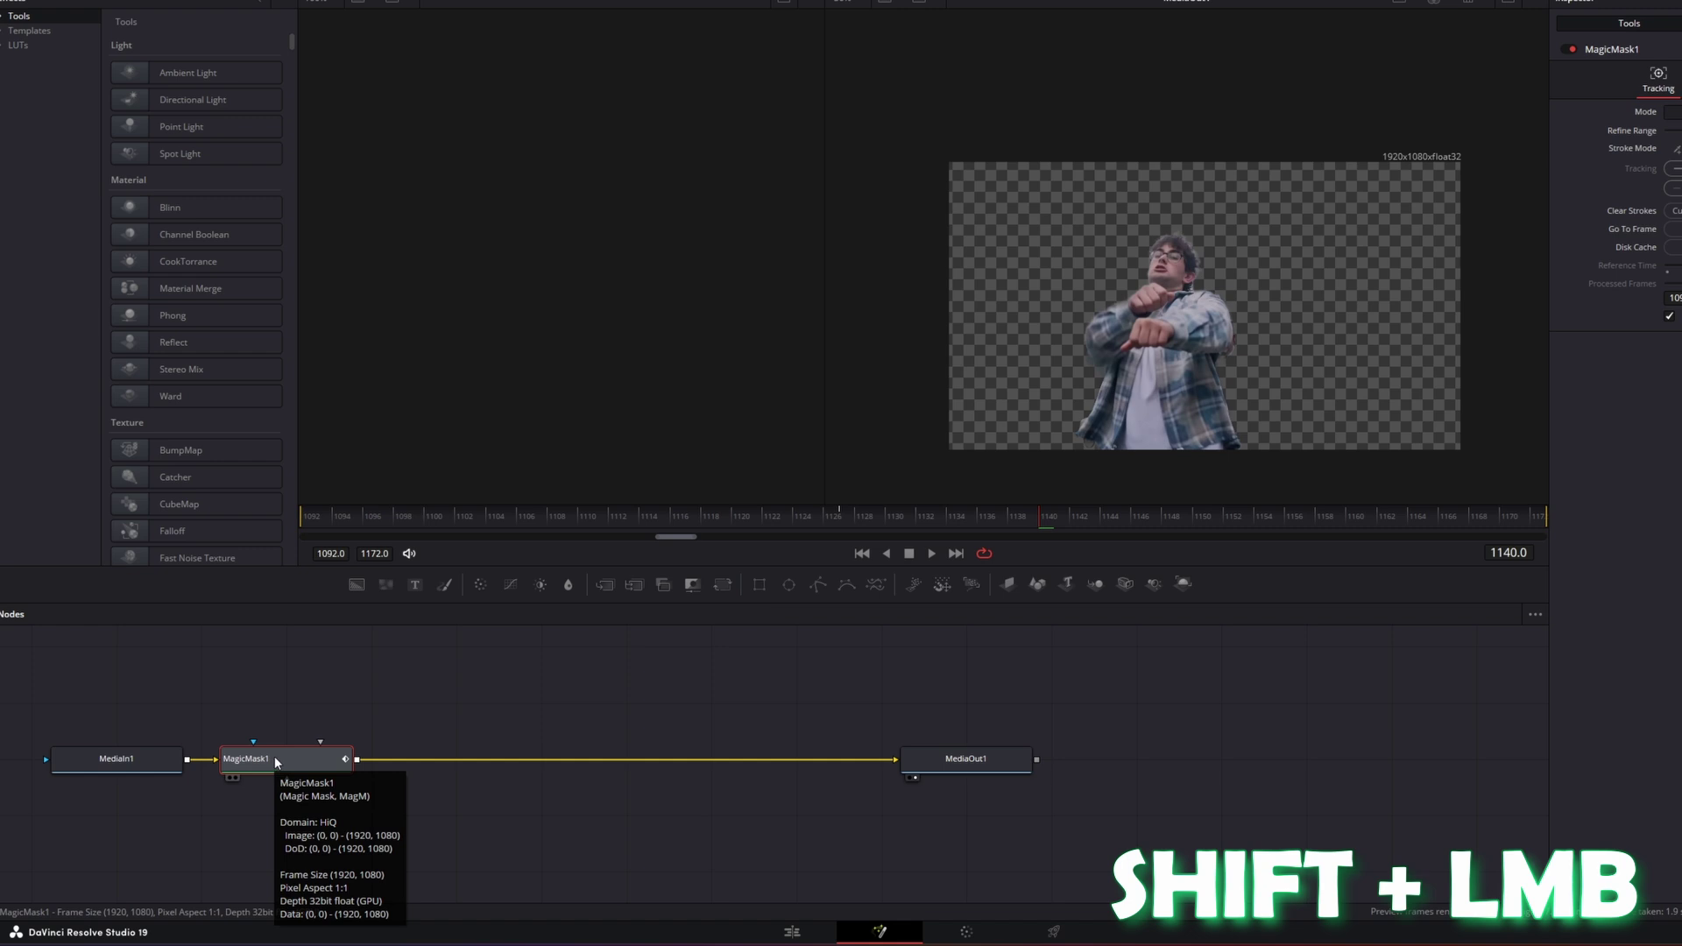
left_click(268, 759)
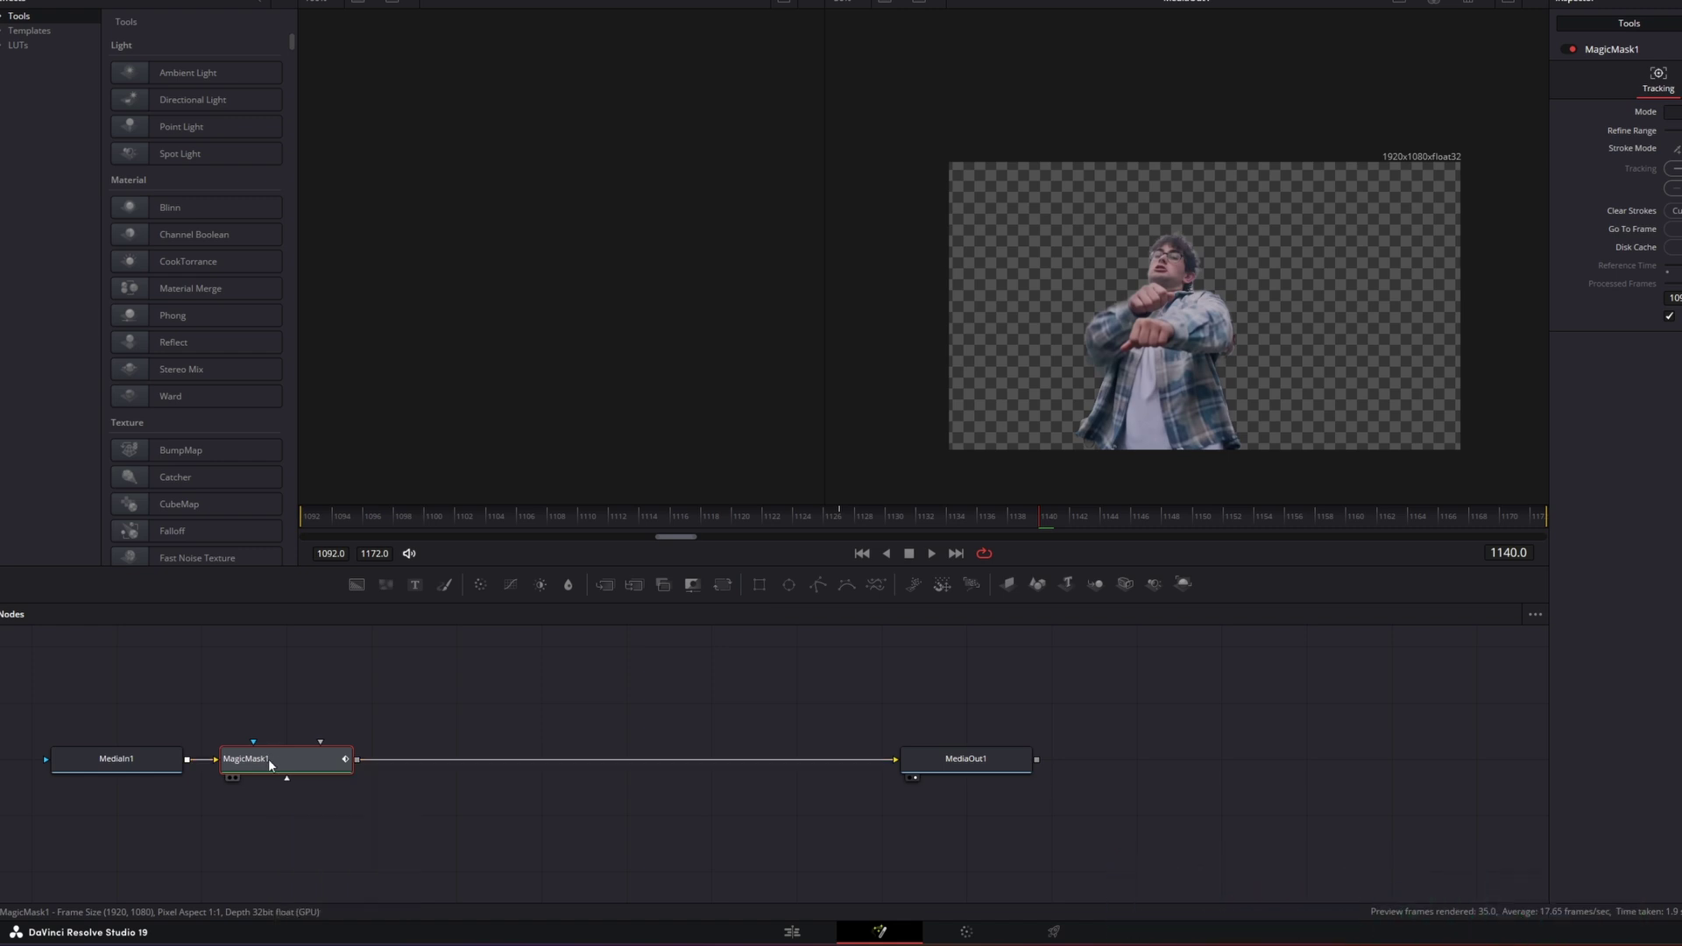
left_click_drag(270, 760, 282, 671)
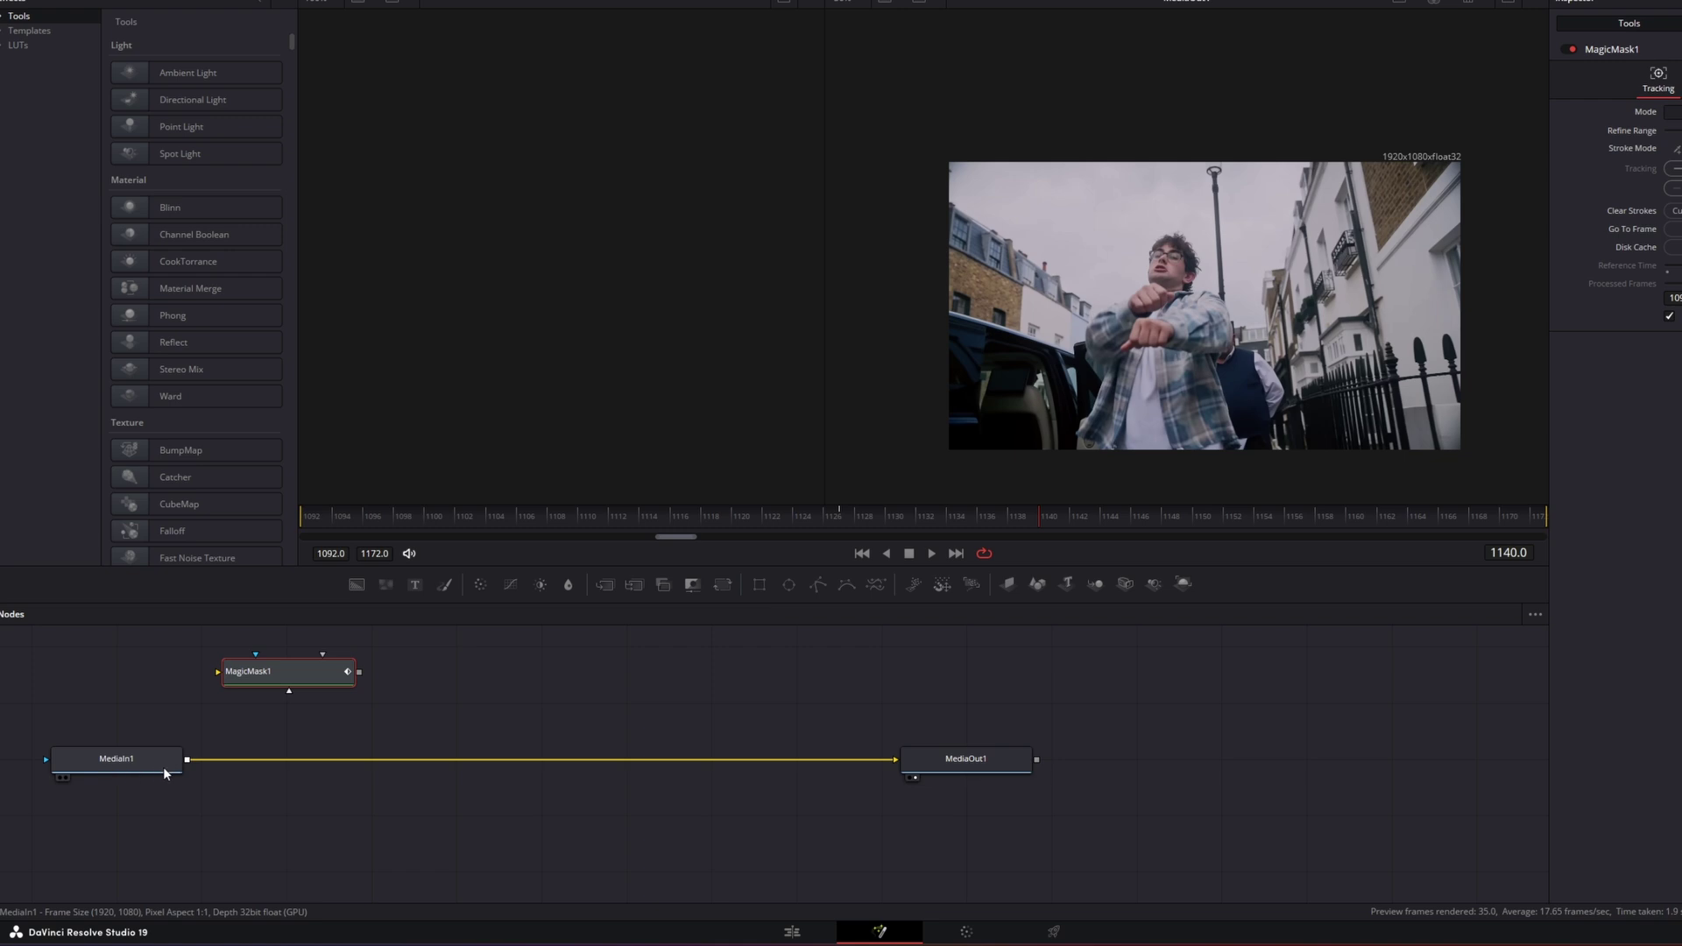
left_click_drag(186, 761, 250, 676)
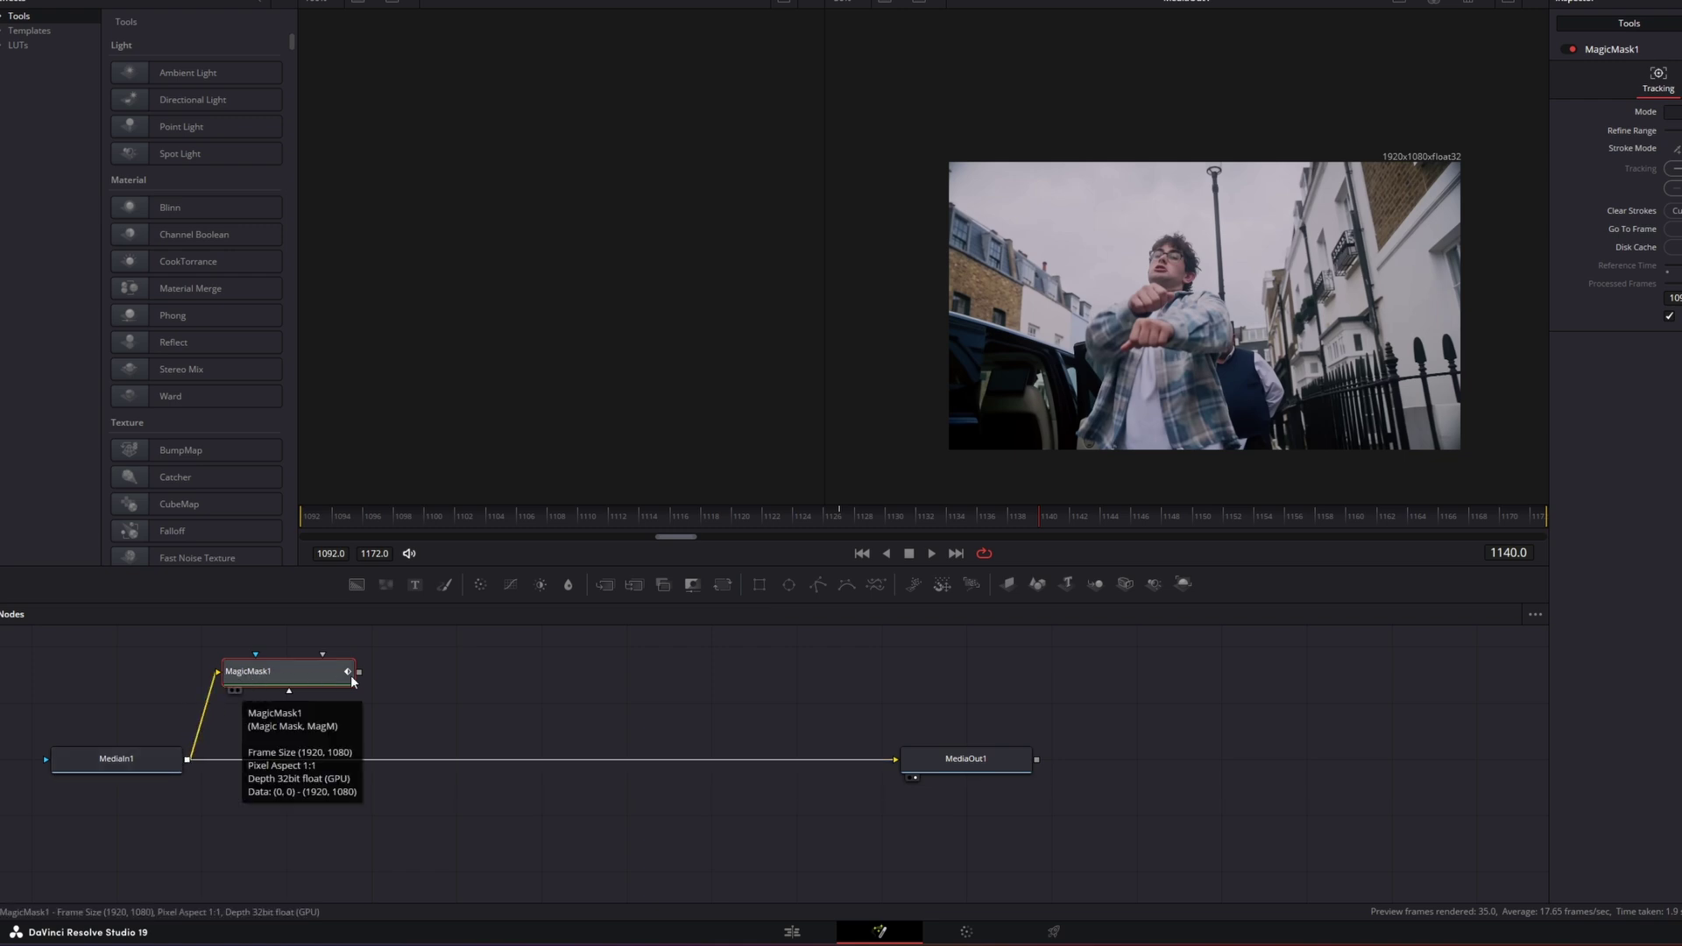
left_click_drag(359, 673, 727, 755)
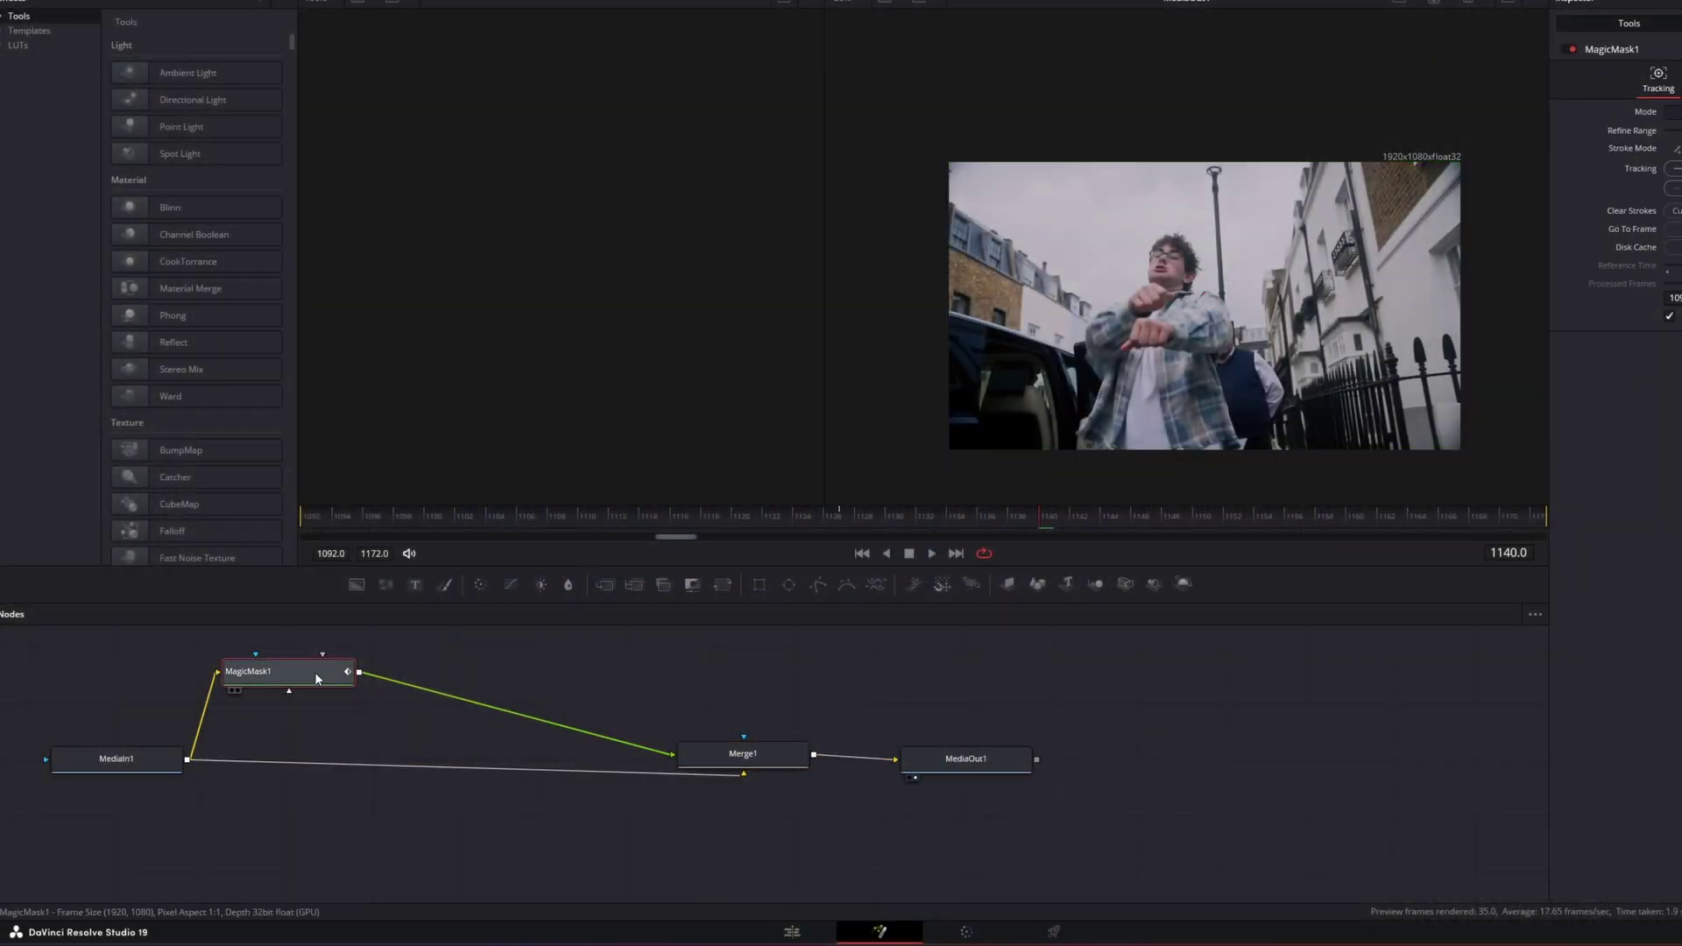
Add a Color Corrector node between MagicMask1 and Merge1
key("shift+space")
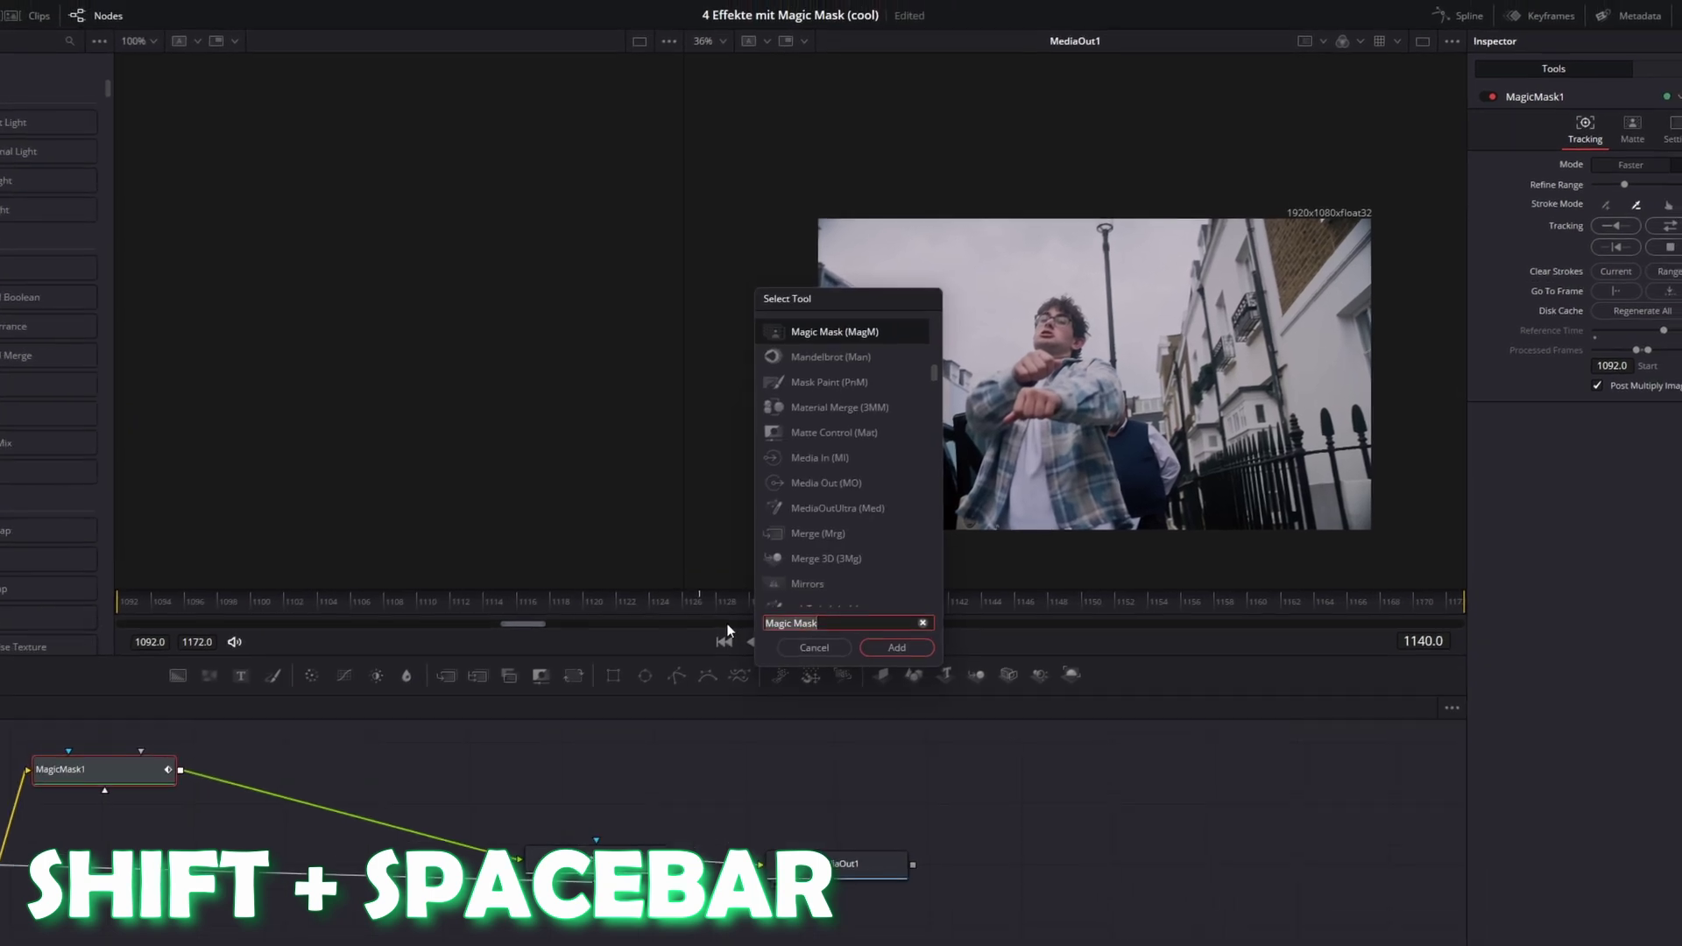
type("color corr")
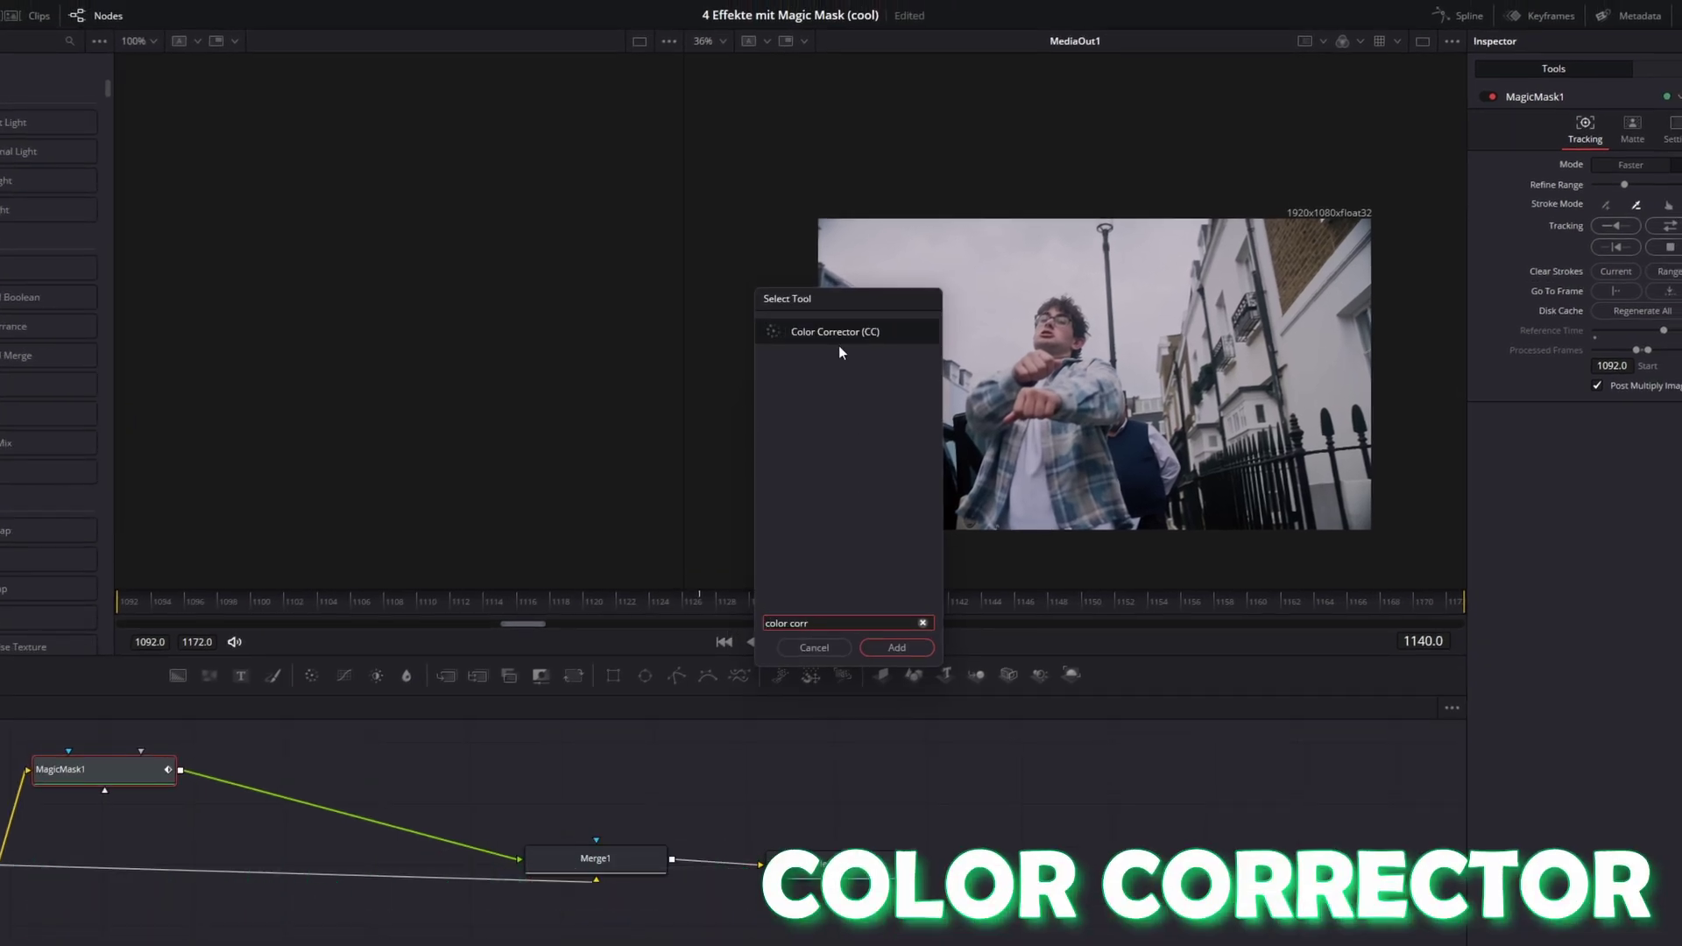
left_click(884, 646)
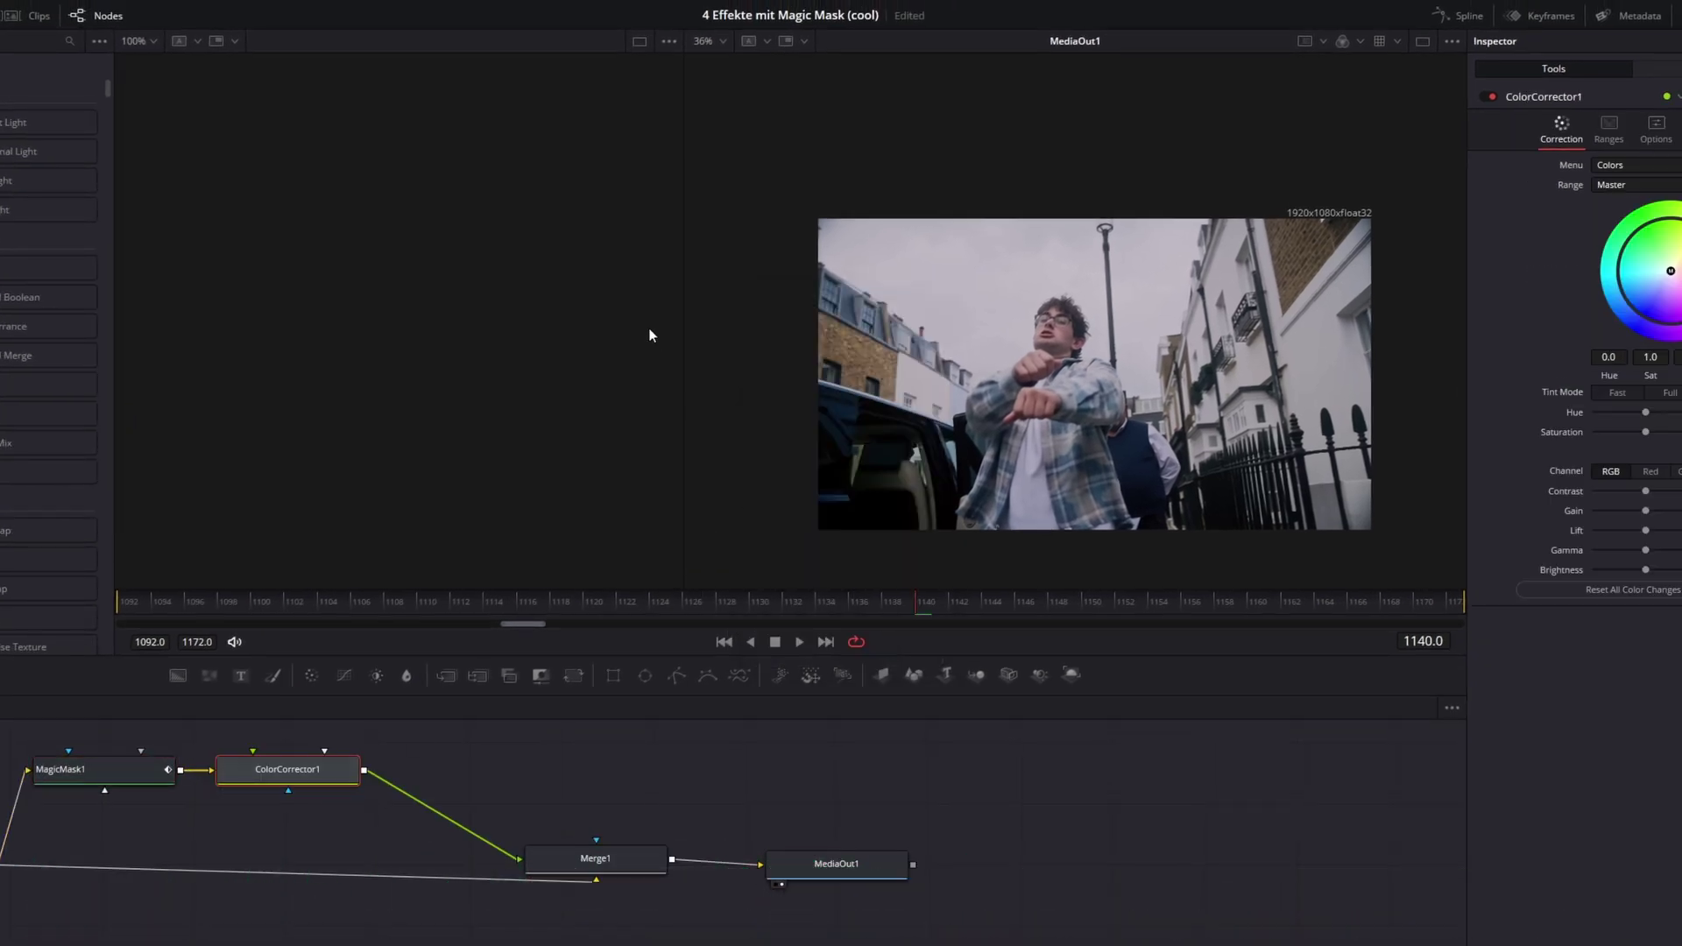
Turn the masked man black and white by setting the Color Corrector's saturation to 0.0, after trying 2.0
key("ctrl+shift+w")
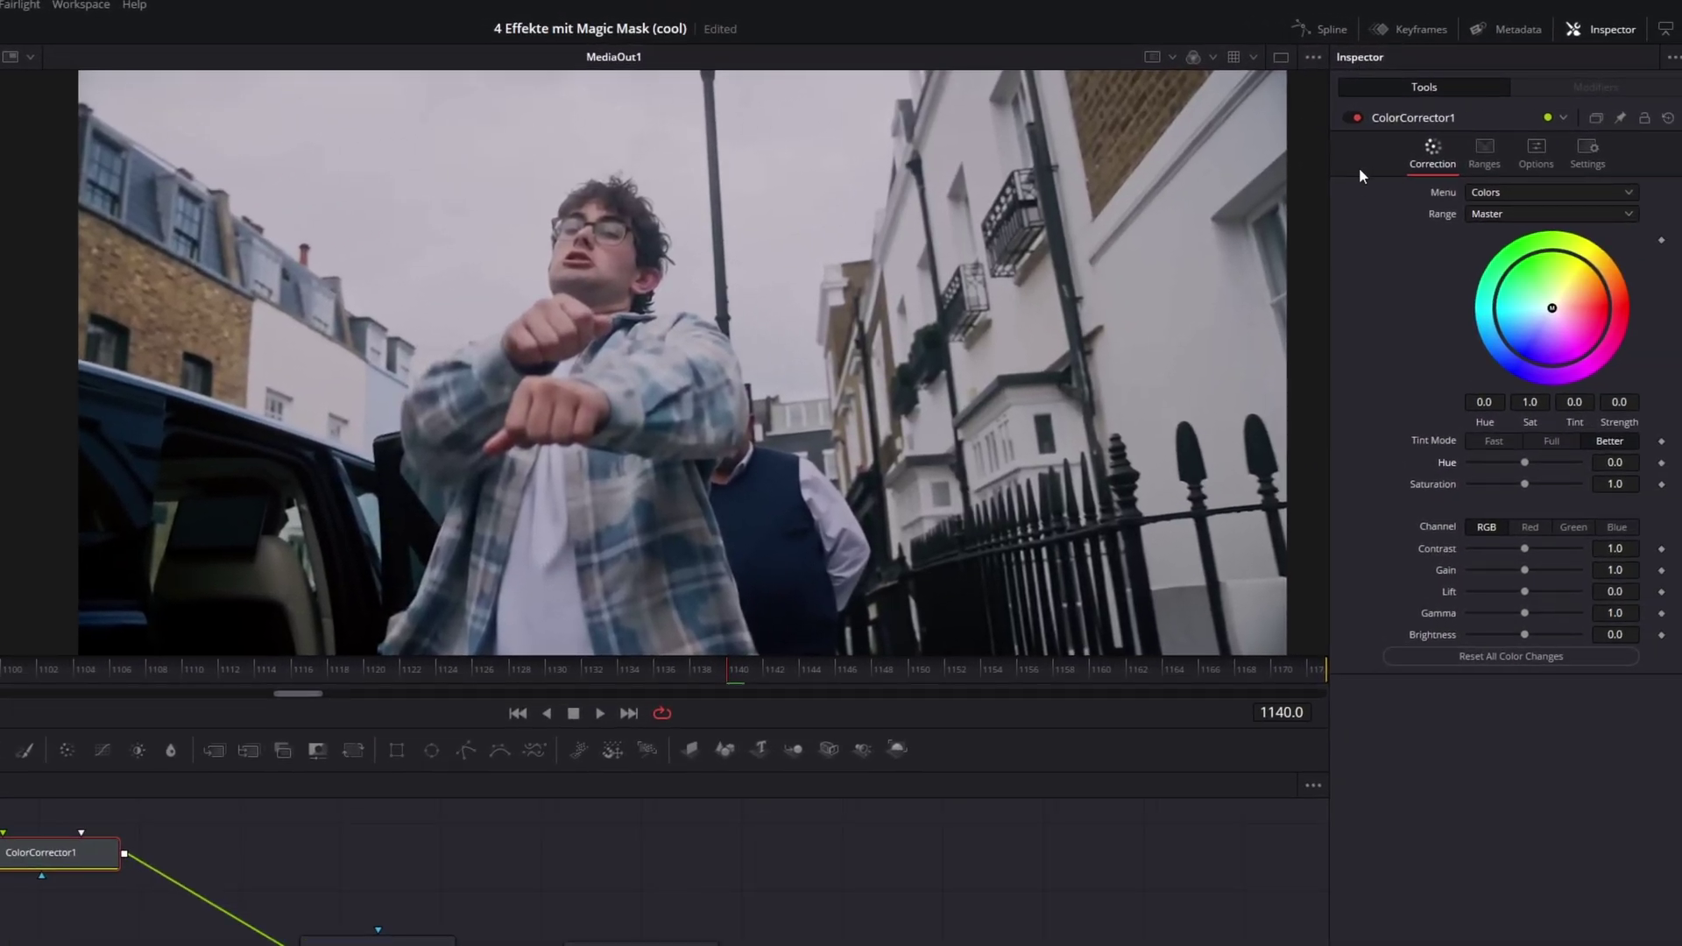
mouse_move(1523, 461)
left_mouse_down()
mouse_move(1584, 468)
mouse_move(1483, 475)
mouse_move(1523, 471)
left_mouse_up()
left_click_drag(1527, 484, 1415, 487)
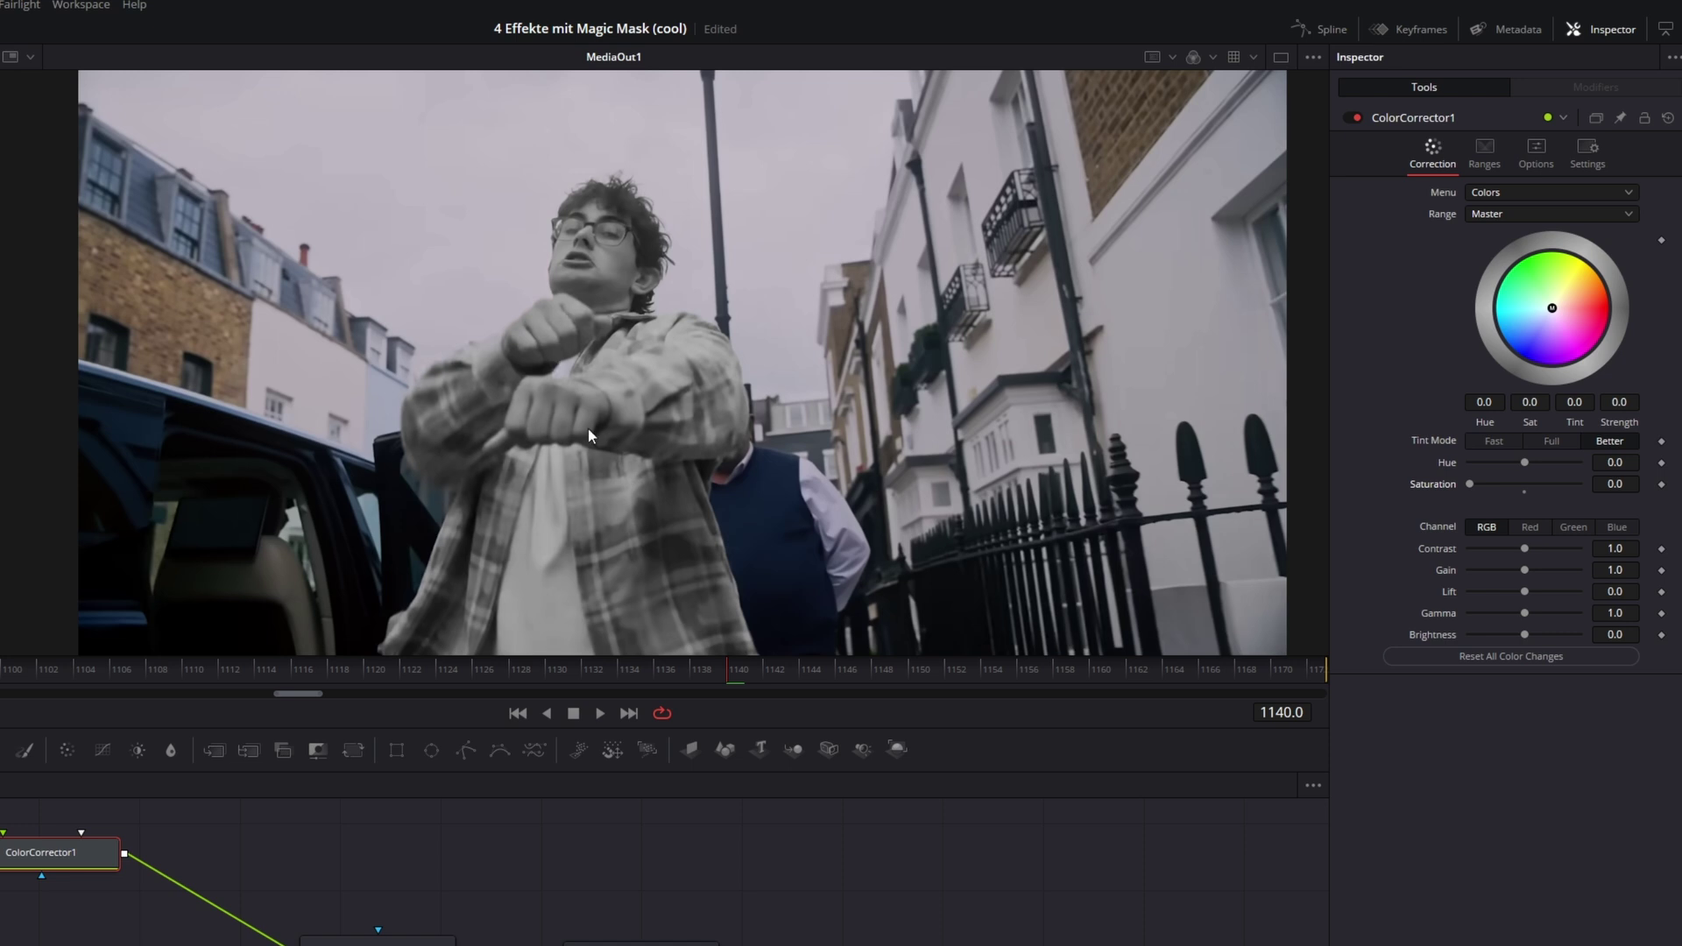
left_click_drag(1471, 485, 1579, 485)
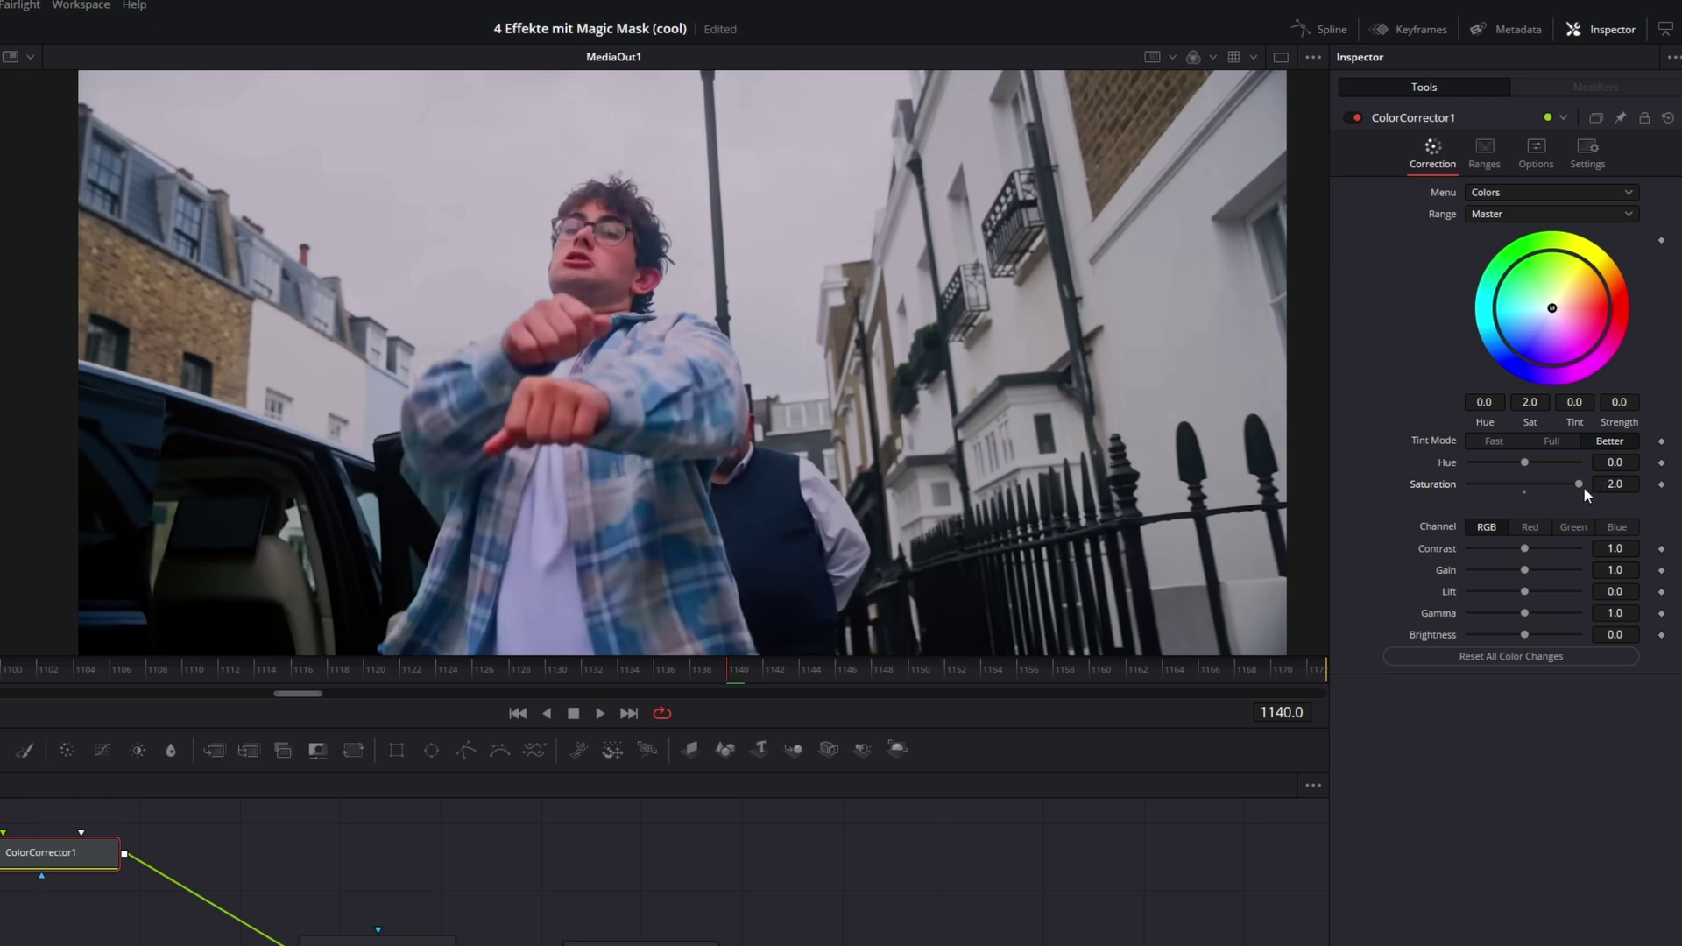
left_click_drag(1579, 485, 1456, 484)
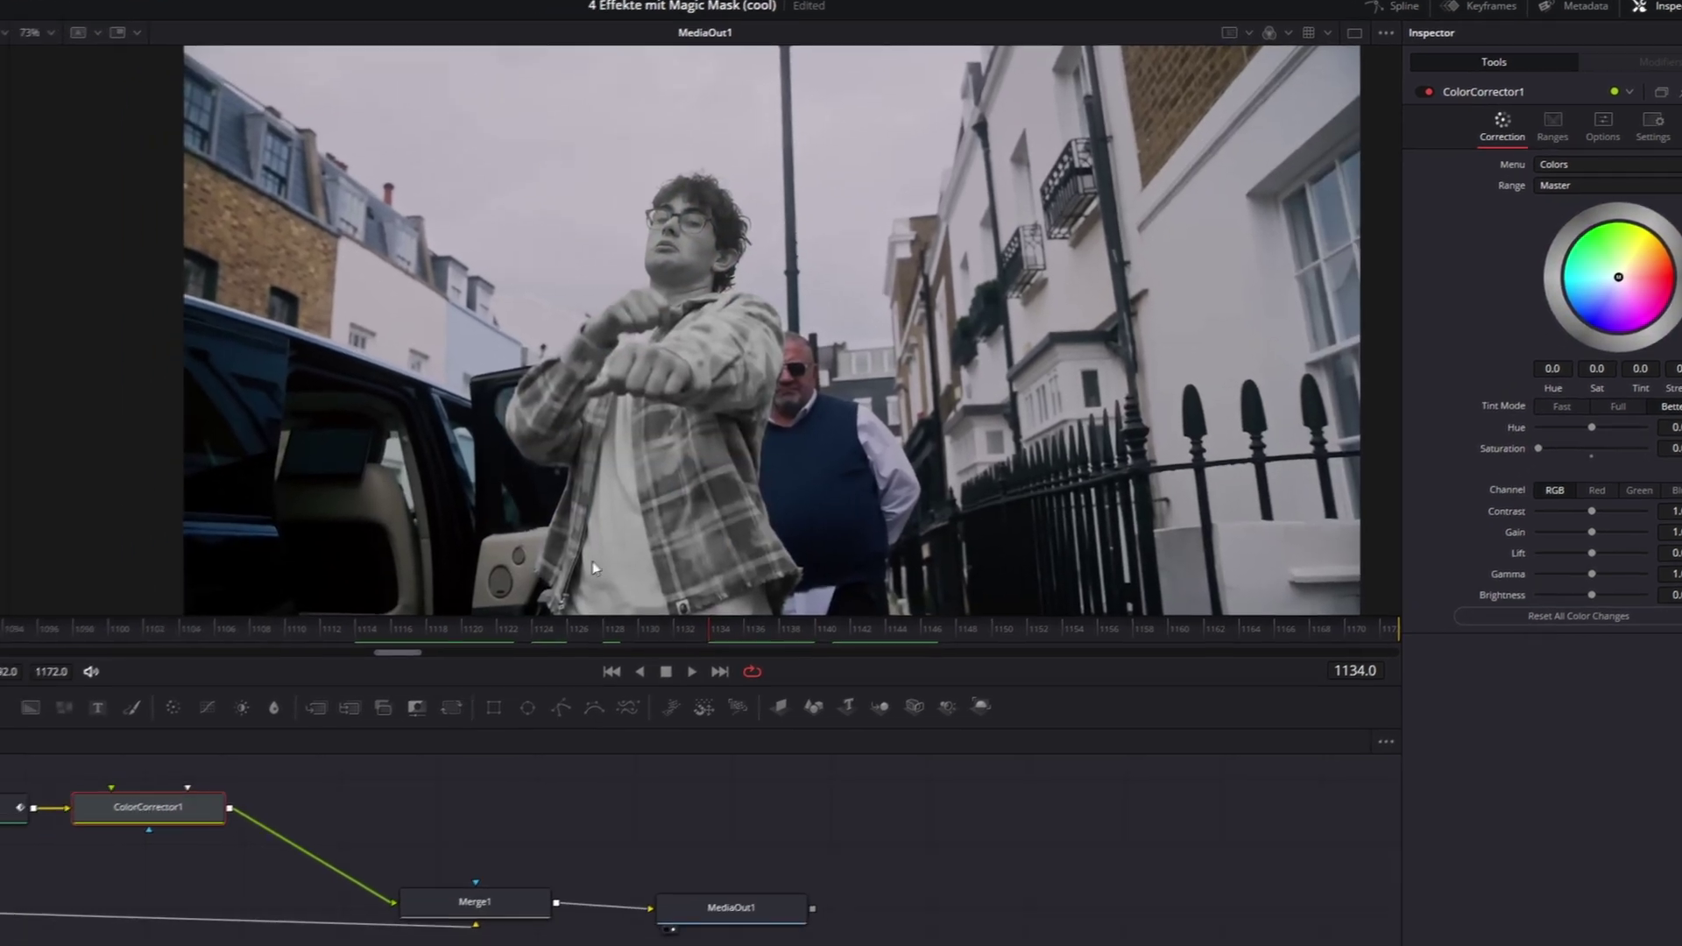
Enable Invert Matte on MagicMask1 so the desaturation affects the background and the man keeps his colour
left_click(329, 670)
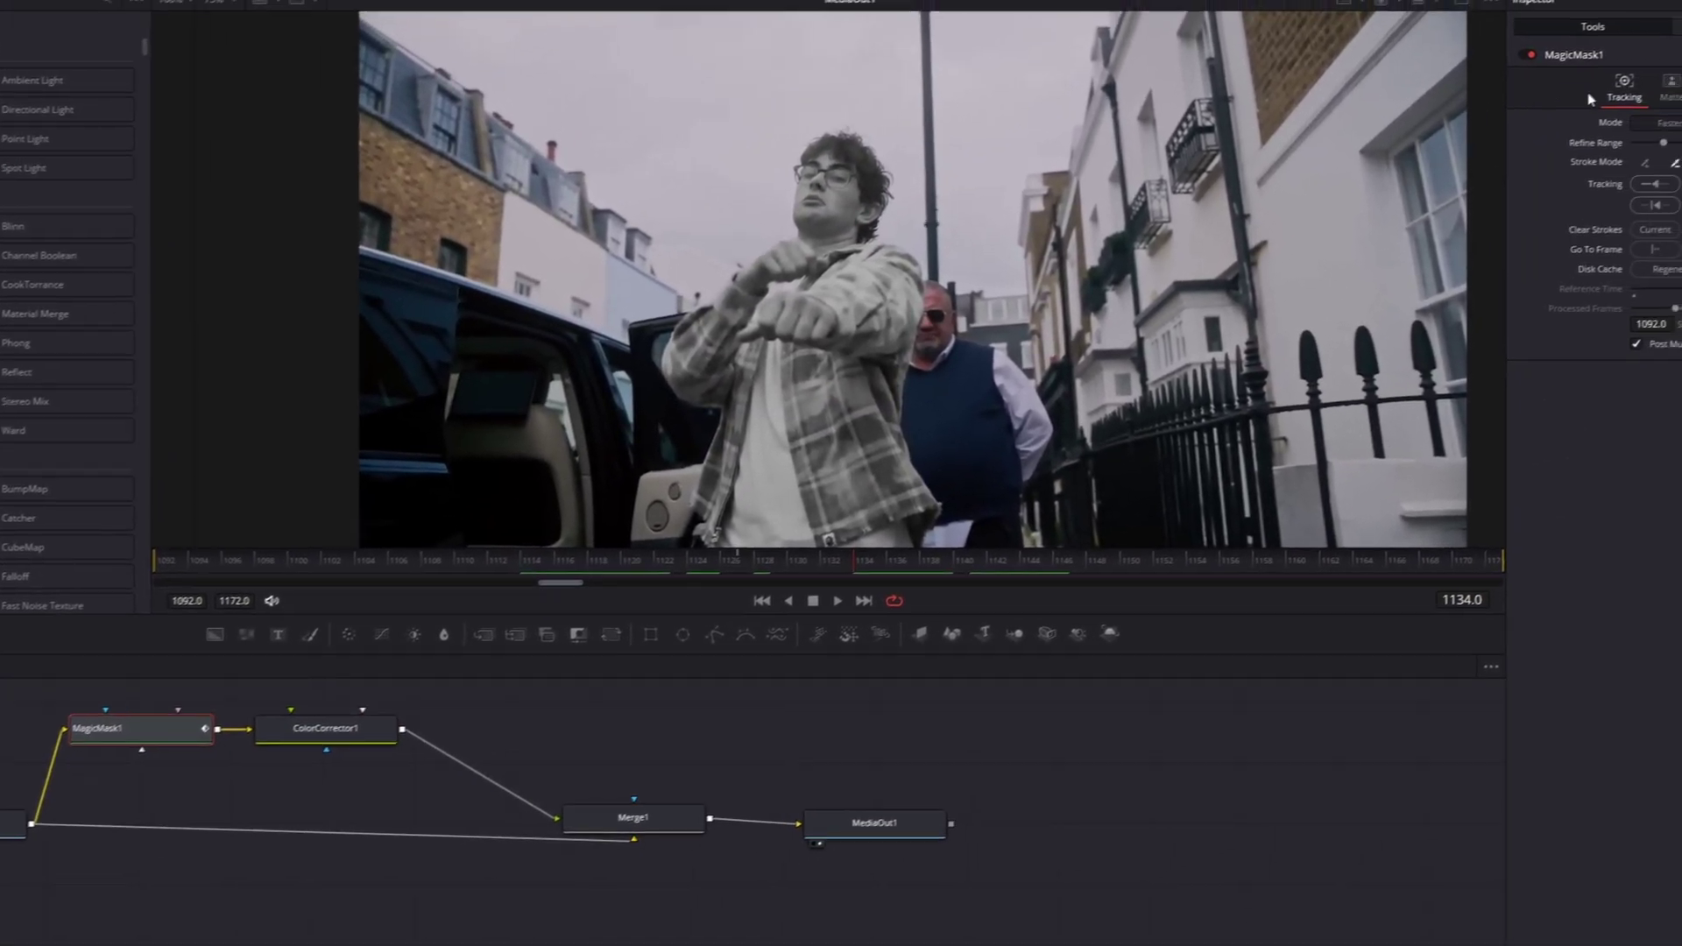
left_click(1678, 41)
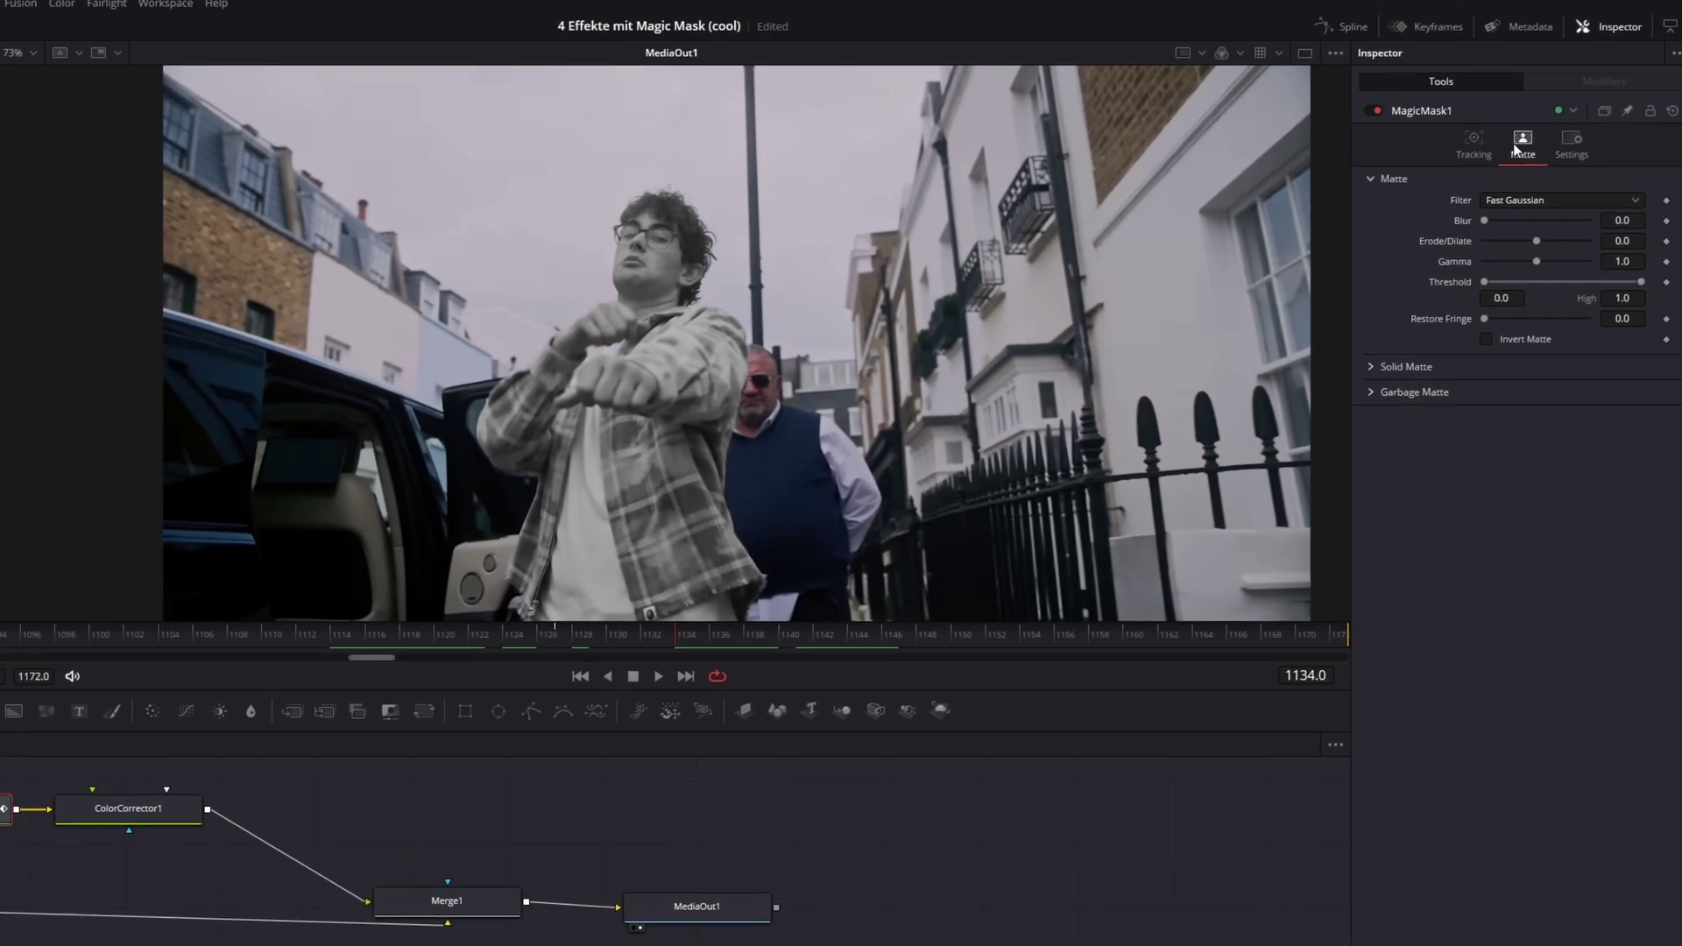
left_click(1485, 338)
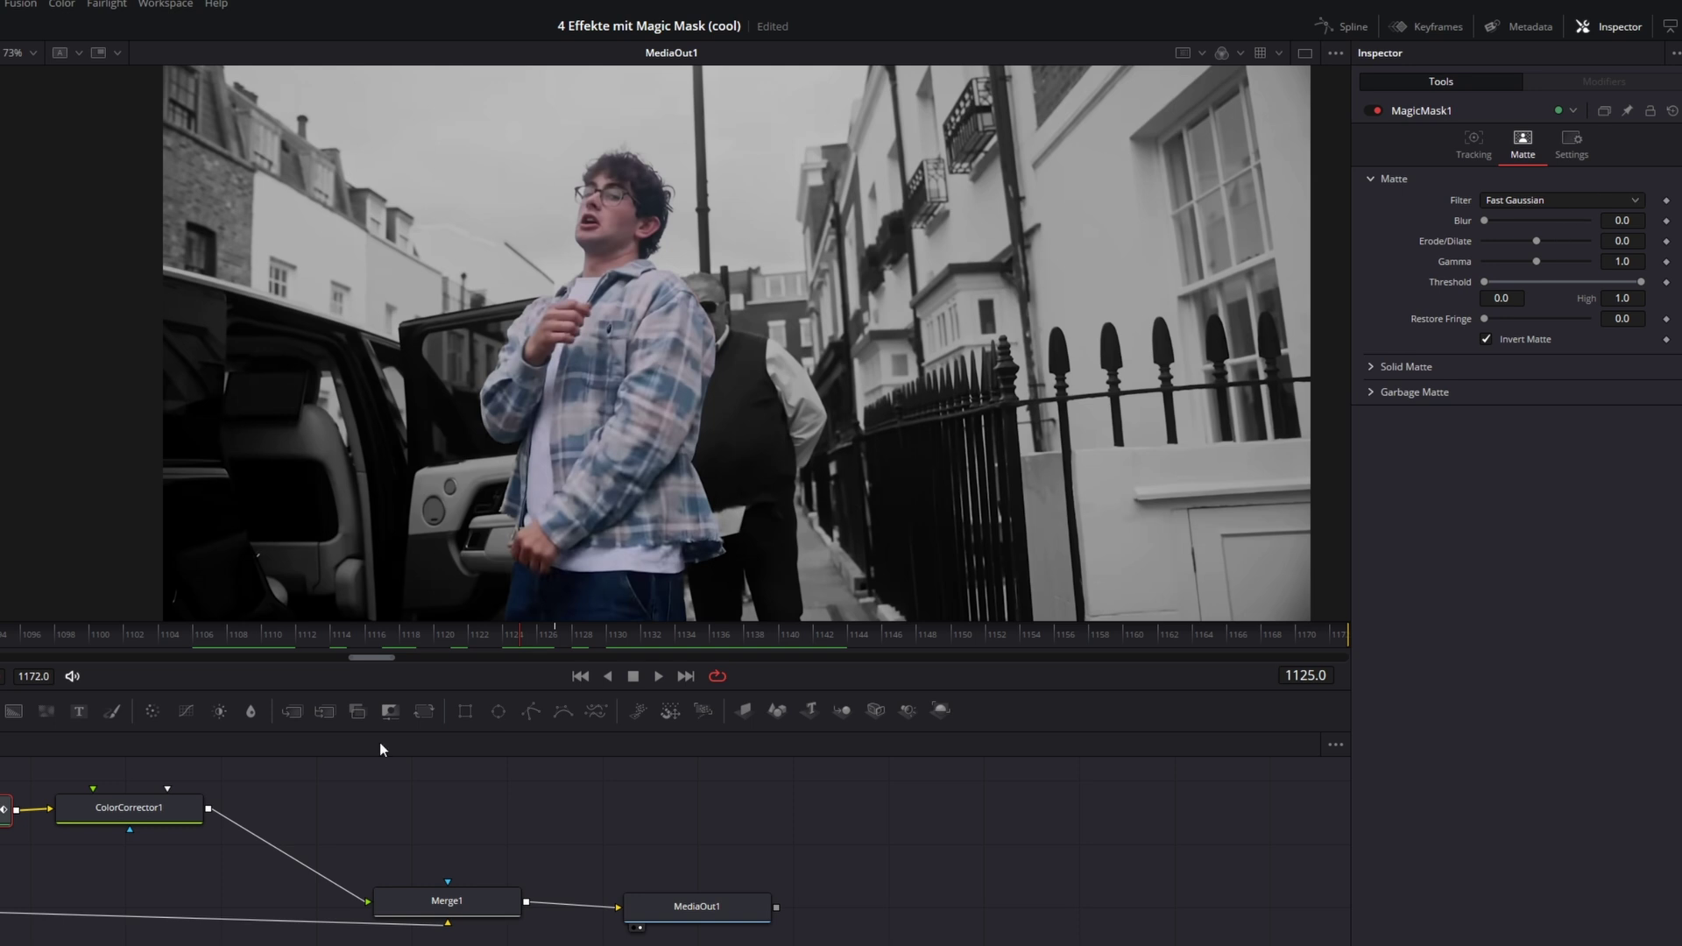
left_click(147, 807)
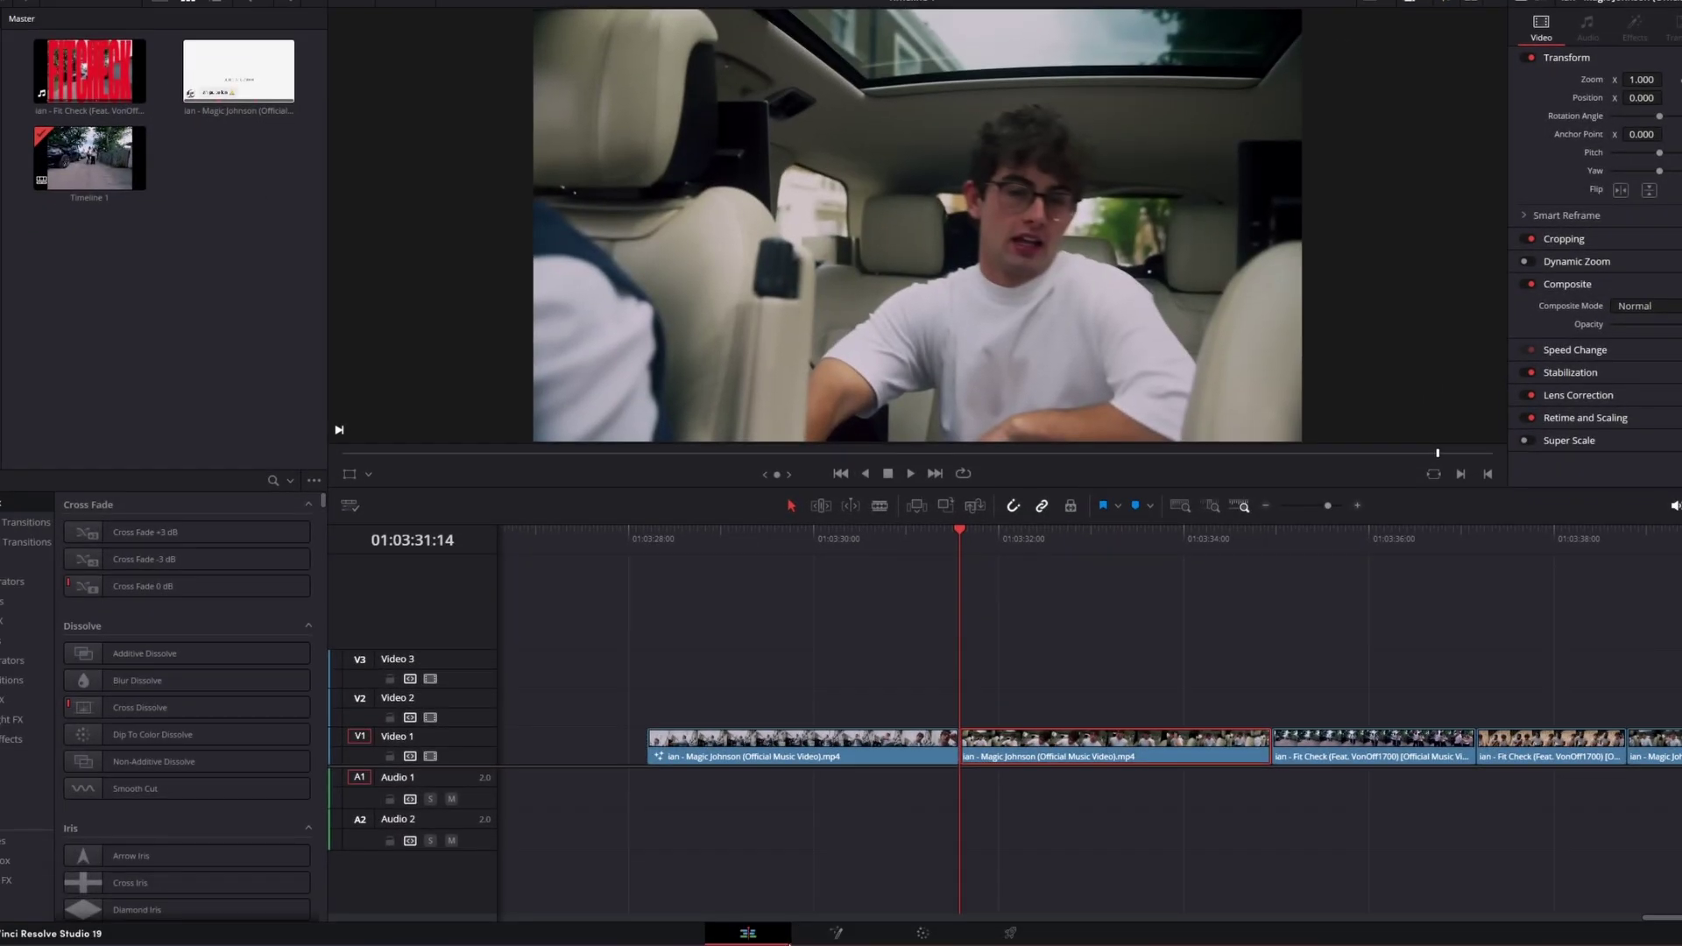
Open the second clip, the one inside the car, in Fusion and add a Magic Mask node
left_click(845, 936)
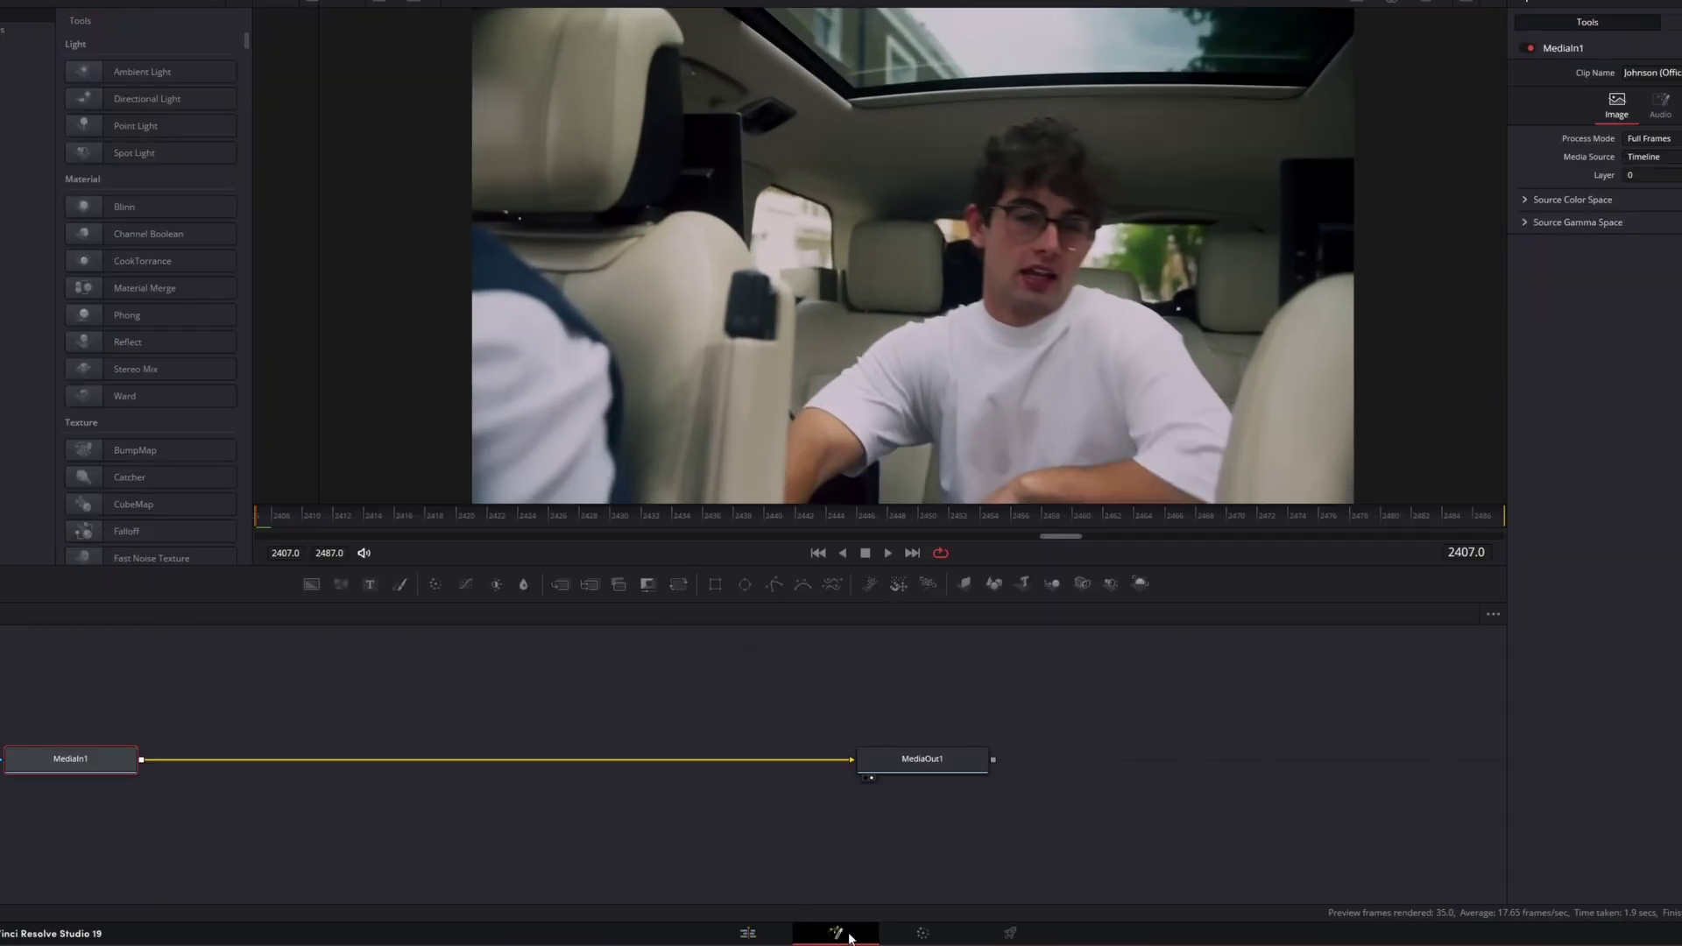
key("shift+space")
type("magic mask")
key("Return")
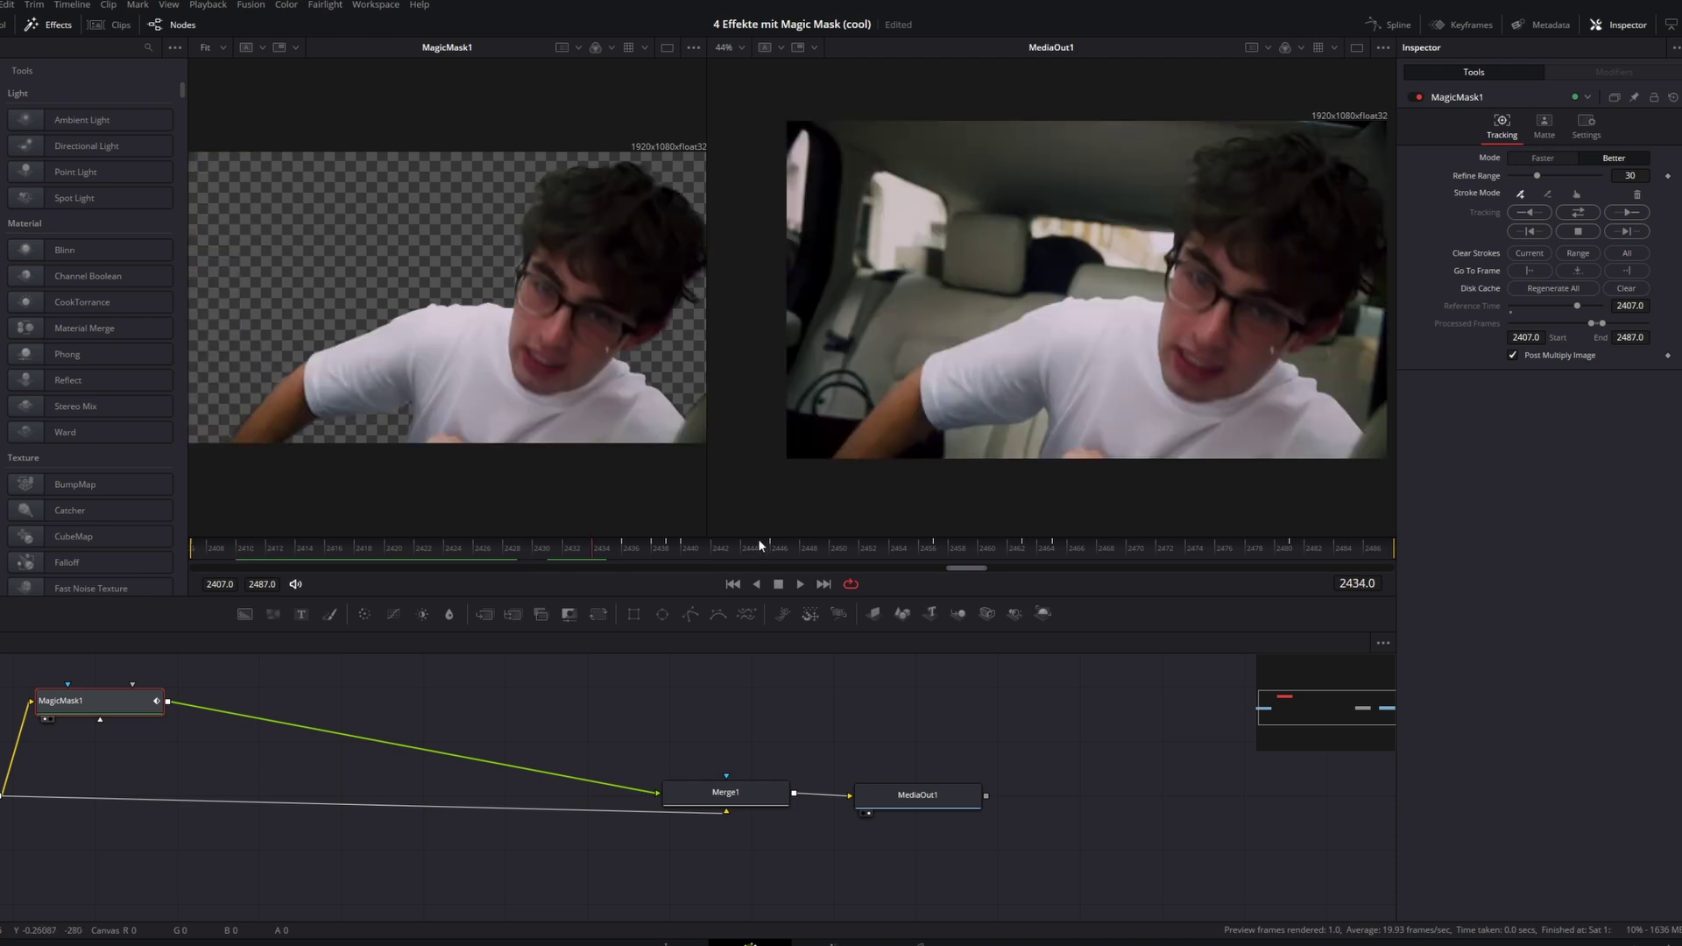
Check the mask at several frames of the car clip and delete the Merge1 node before MediaOut1
left_click_drag(758, 539, 1218, 524)
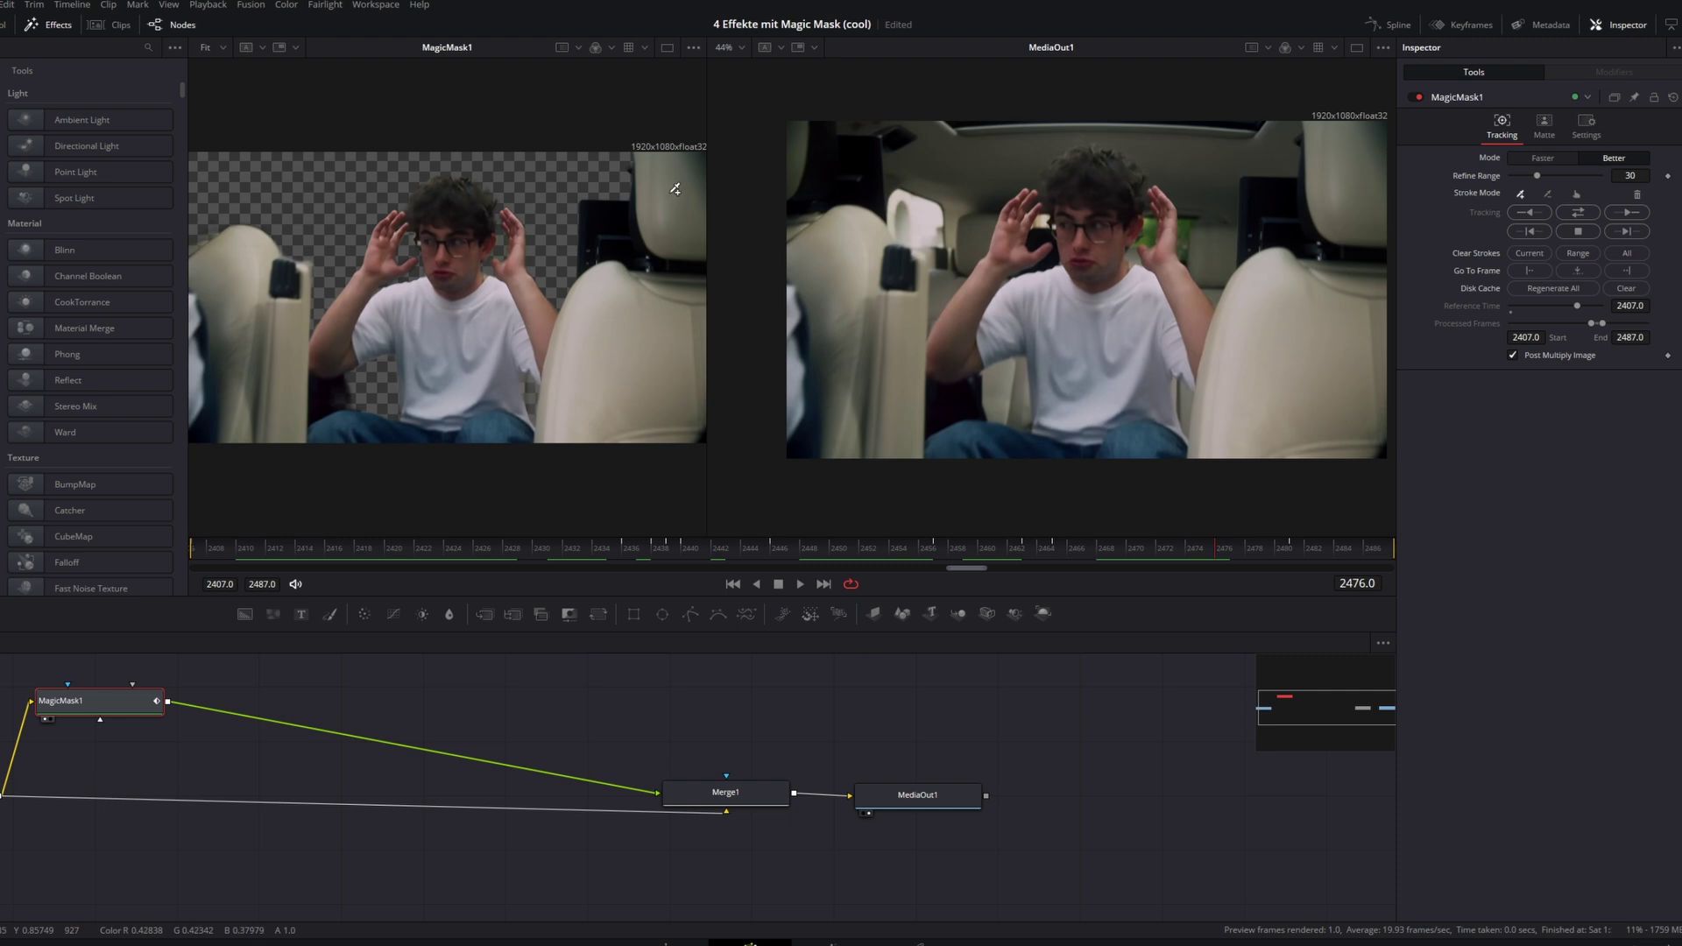
left_click_drag(733, 546, 1017, 543)
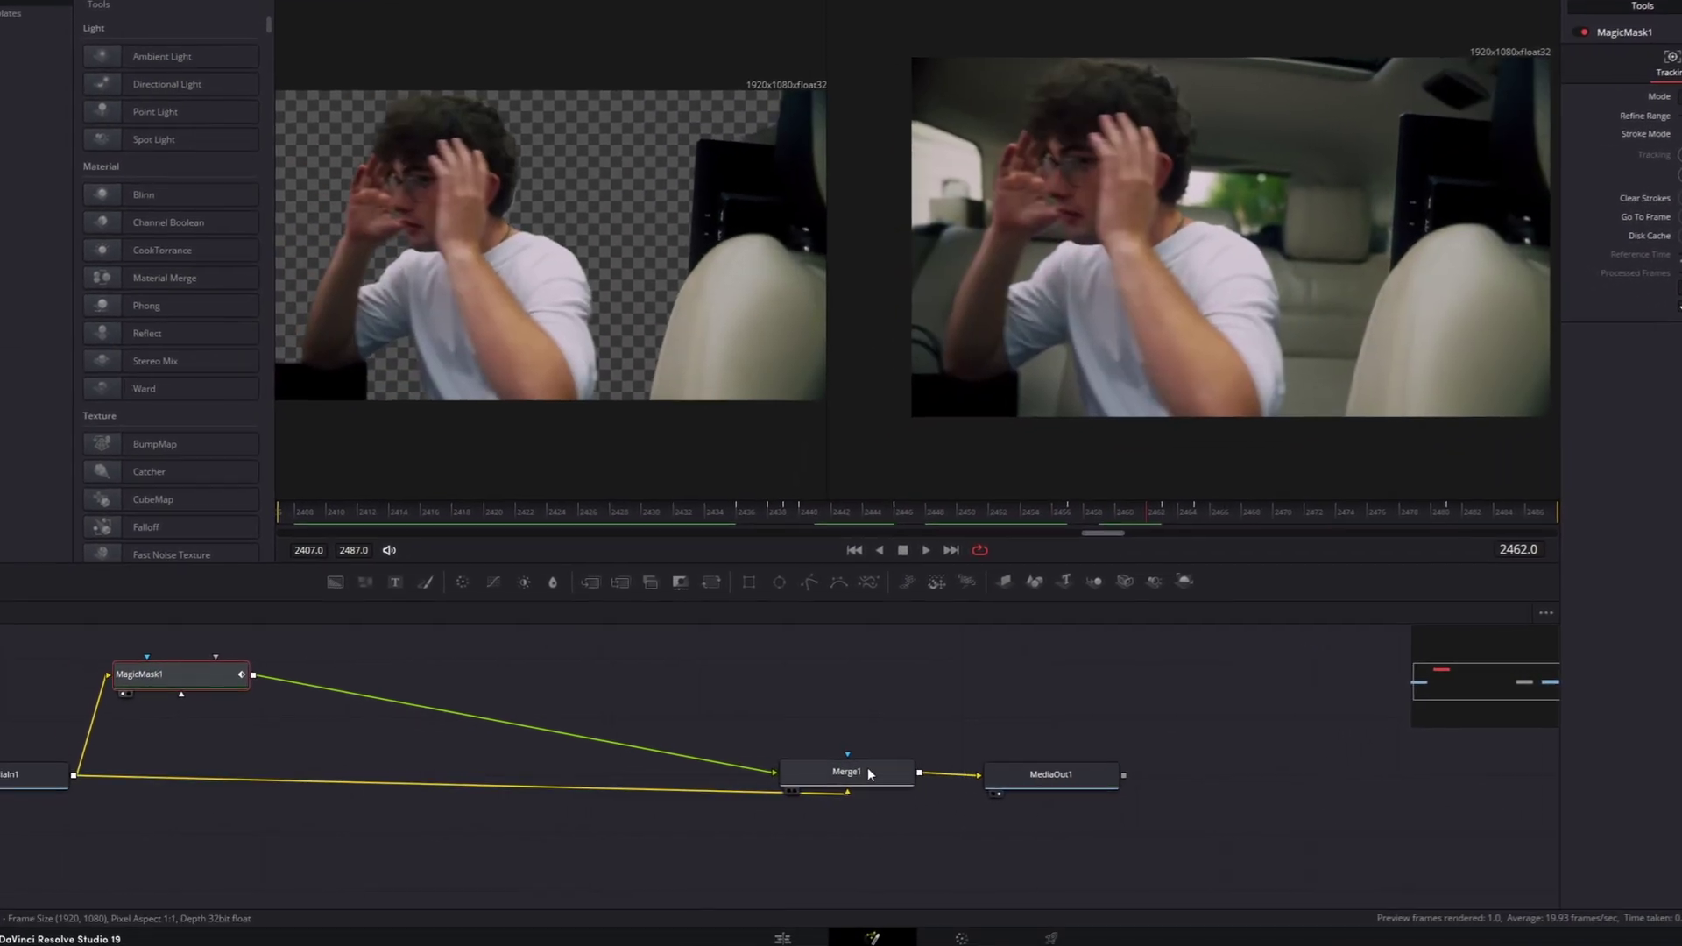
left_click(868, 768)
key("Delete")
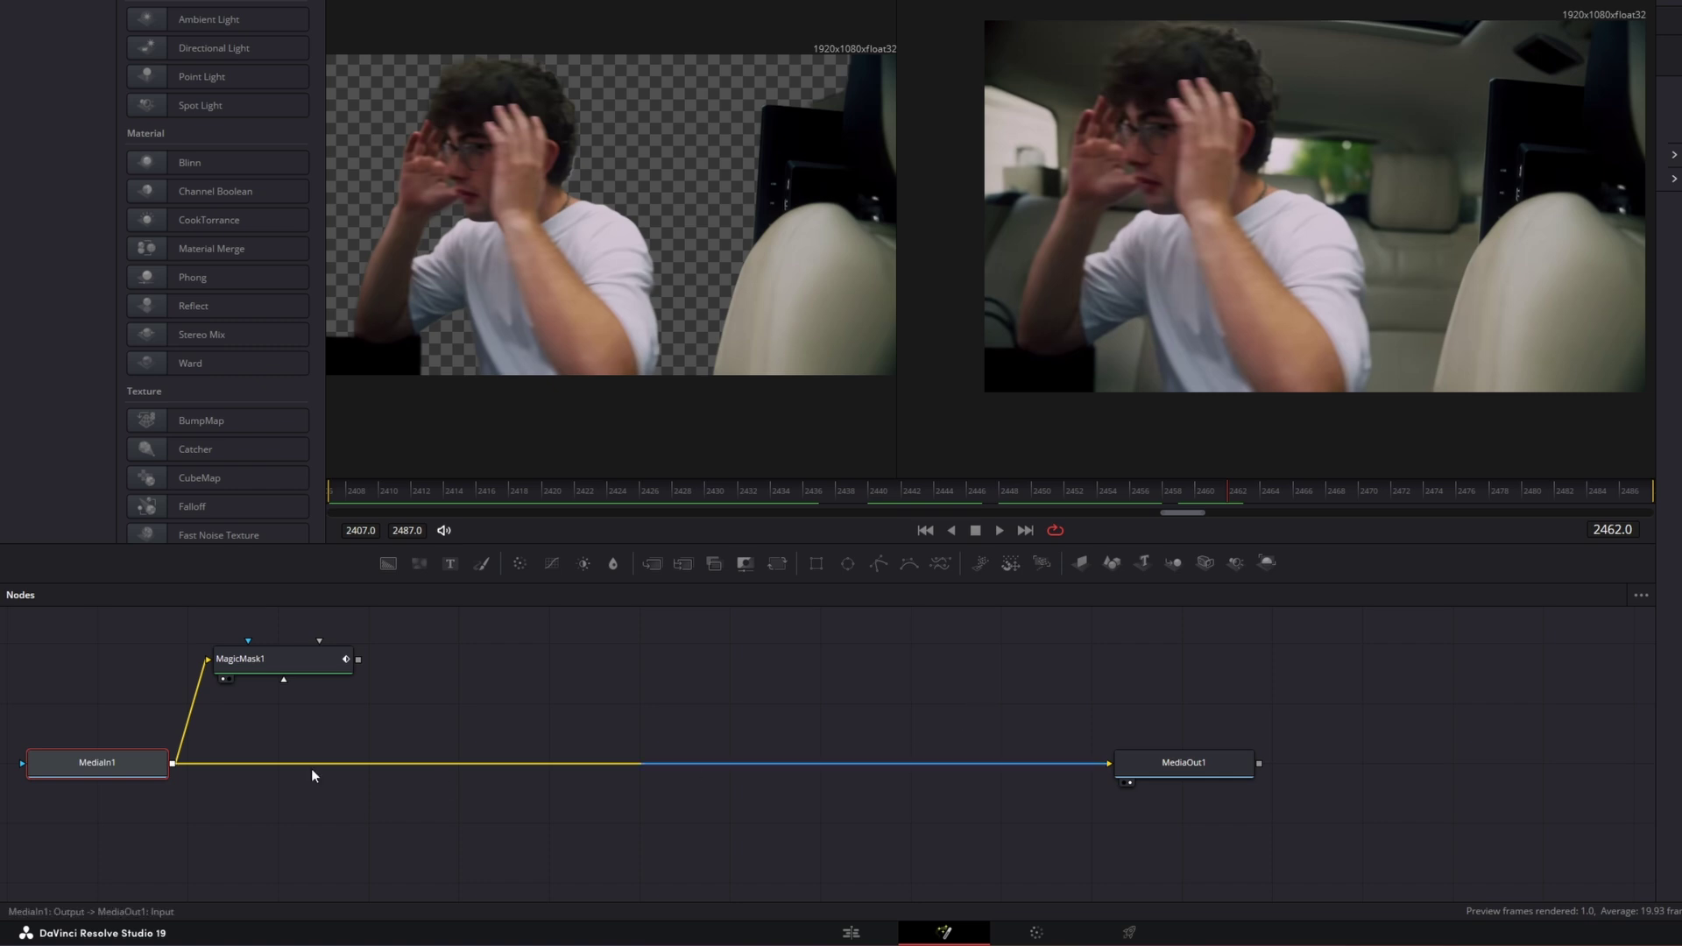
Add a MultiMerge node directly after MediaIn1
key("shift+space")
type("mu")
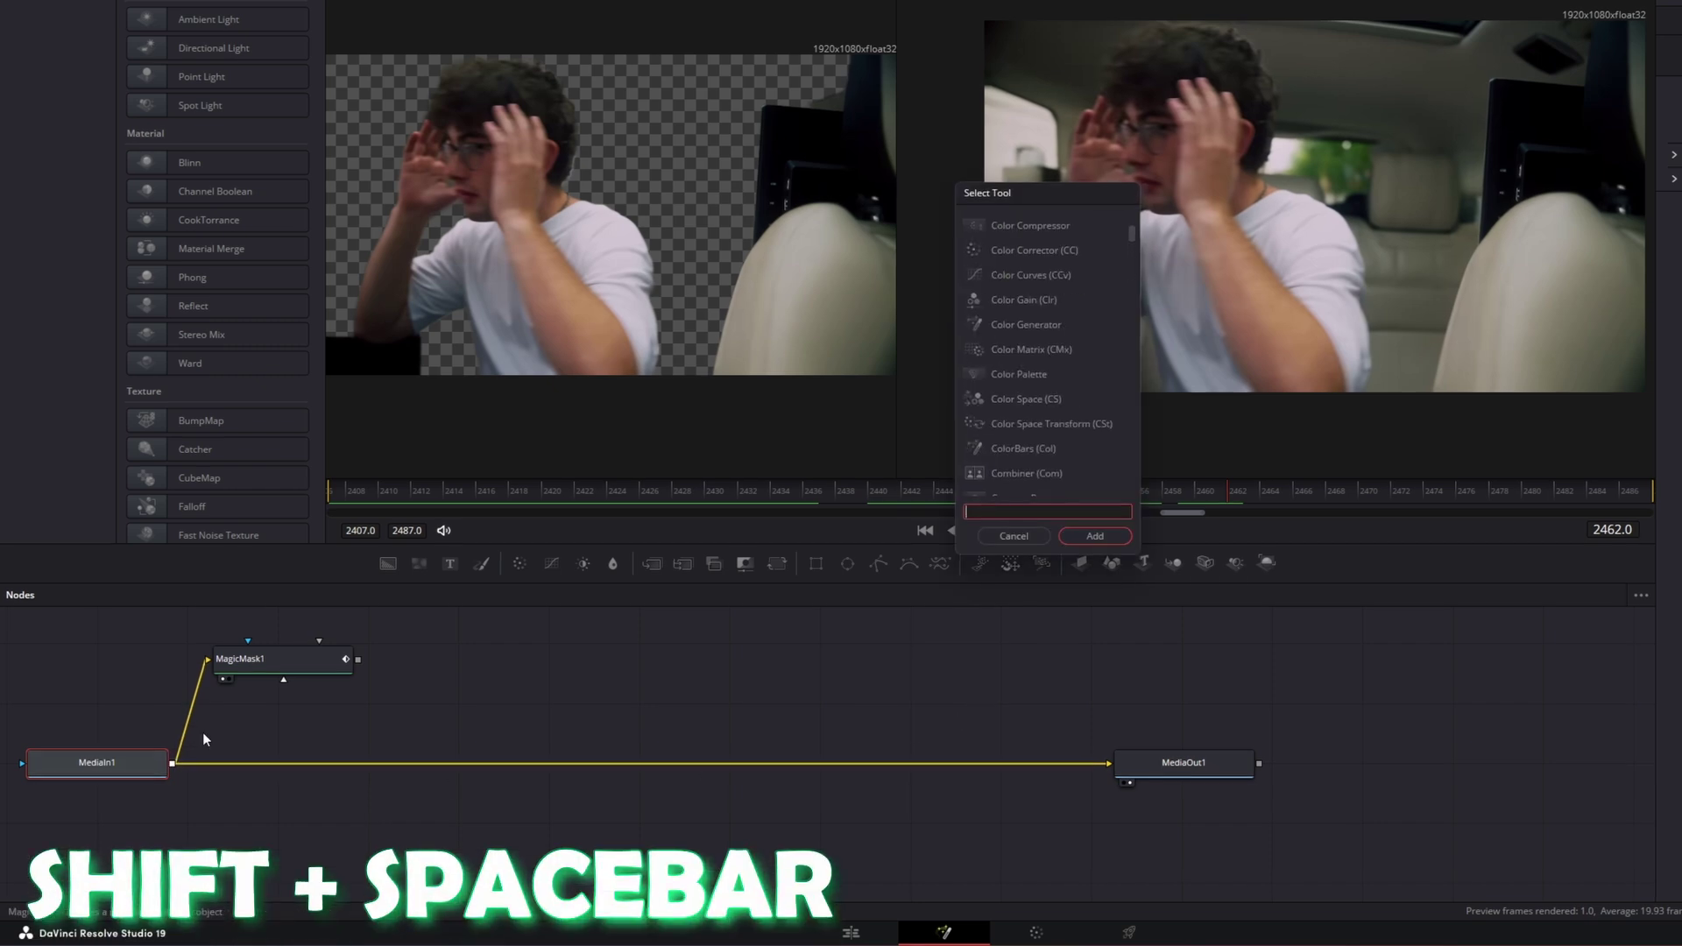
type("ltiMerge")
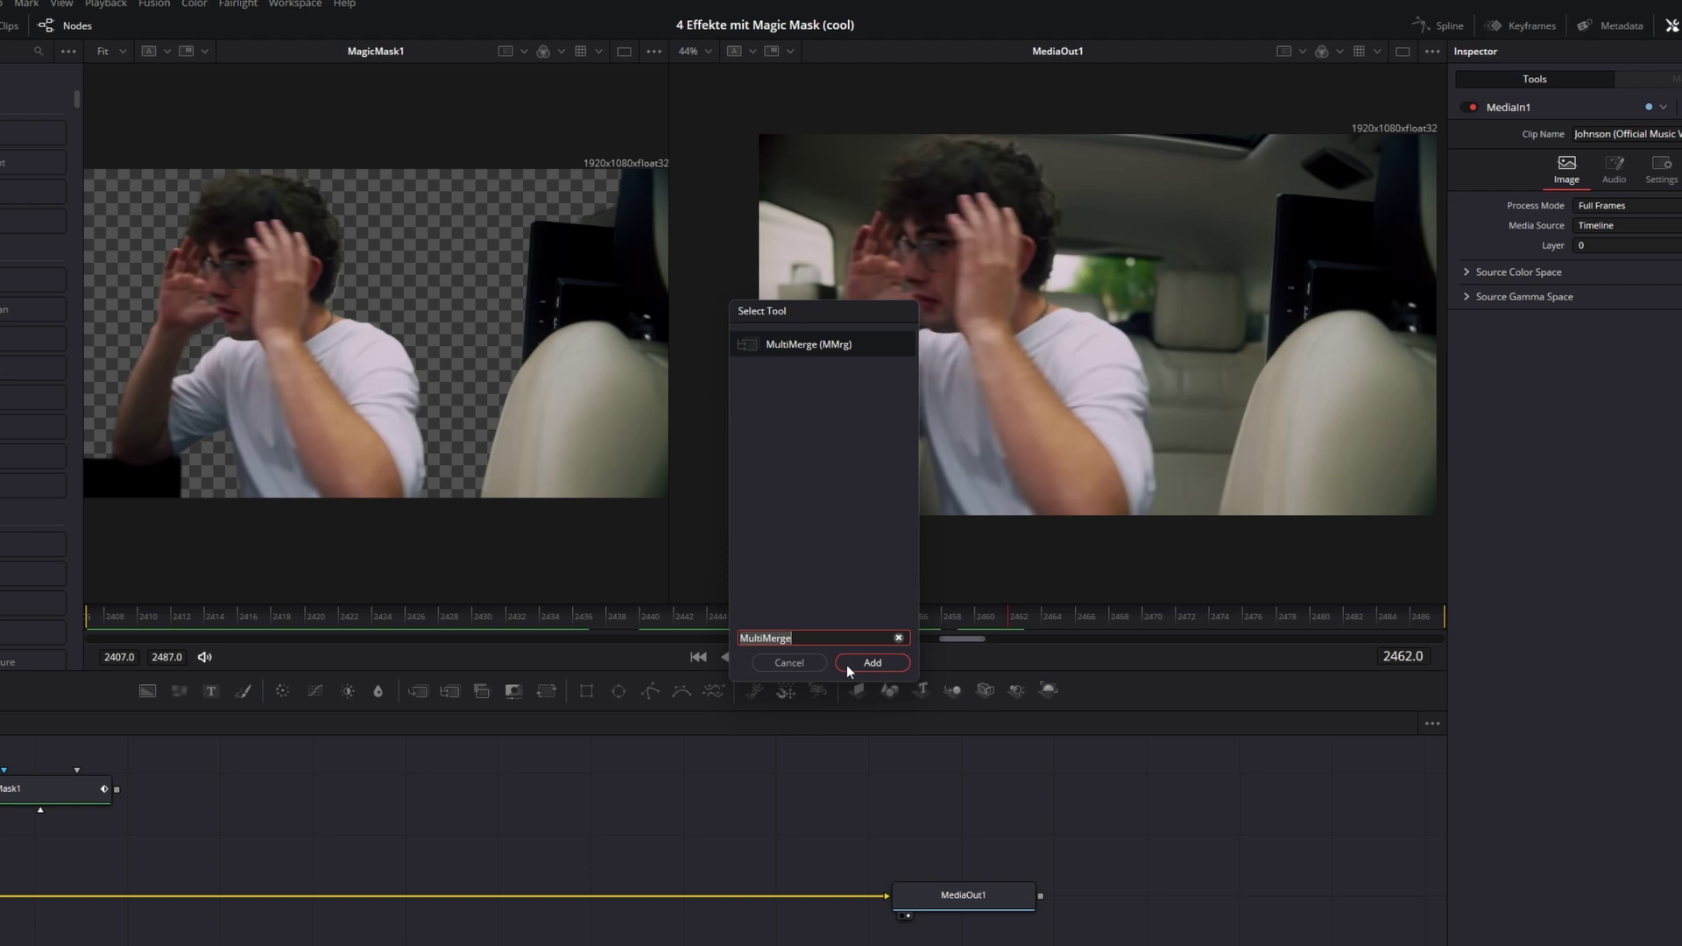
left_click(849, 664)
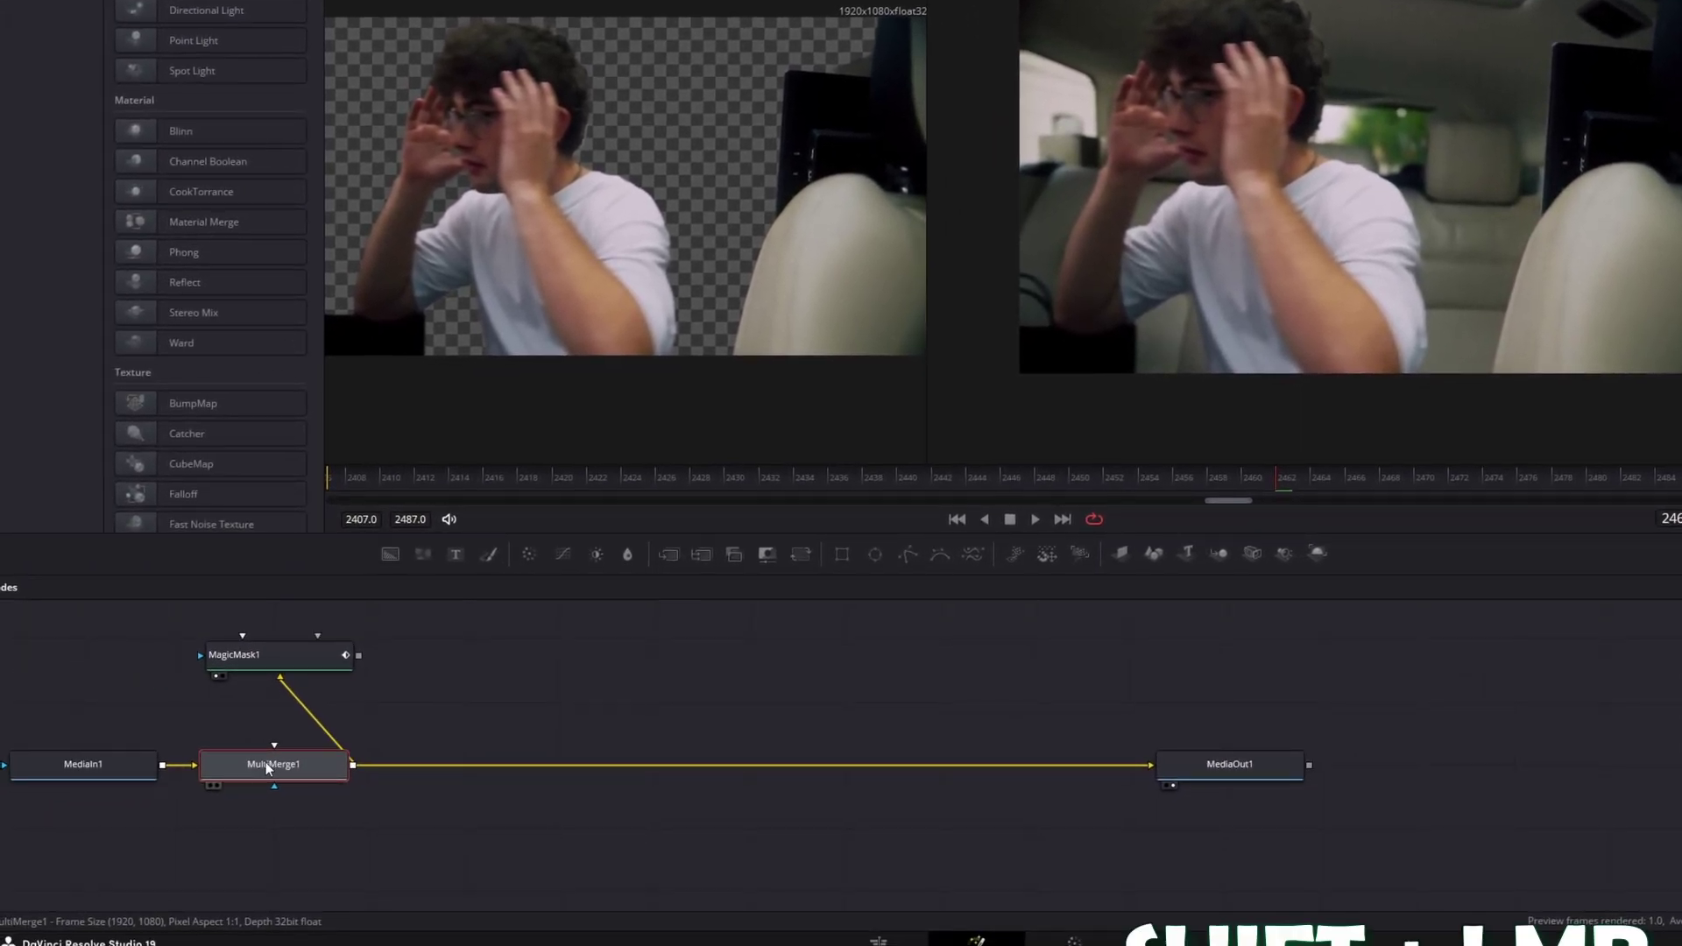
Duplicate the MagicMask1 node and feed the copy from MediaIn1, keeping MultiMerge1 in the chain between MediaIn1 and MediaOut1
left_click_drag(266, 767, 340, 765)
left_click(312, 663)
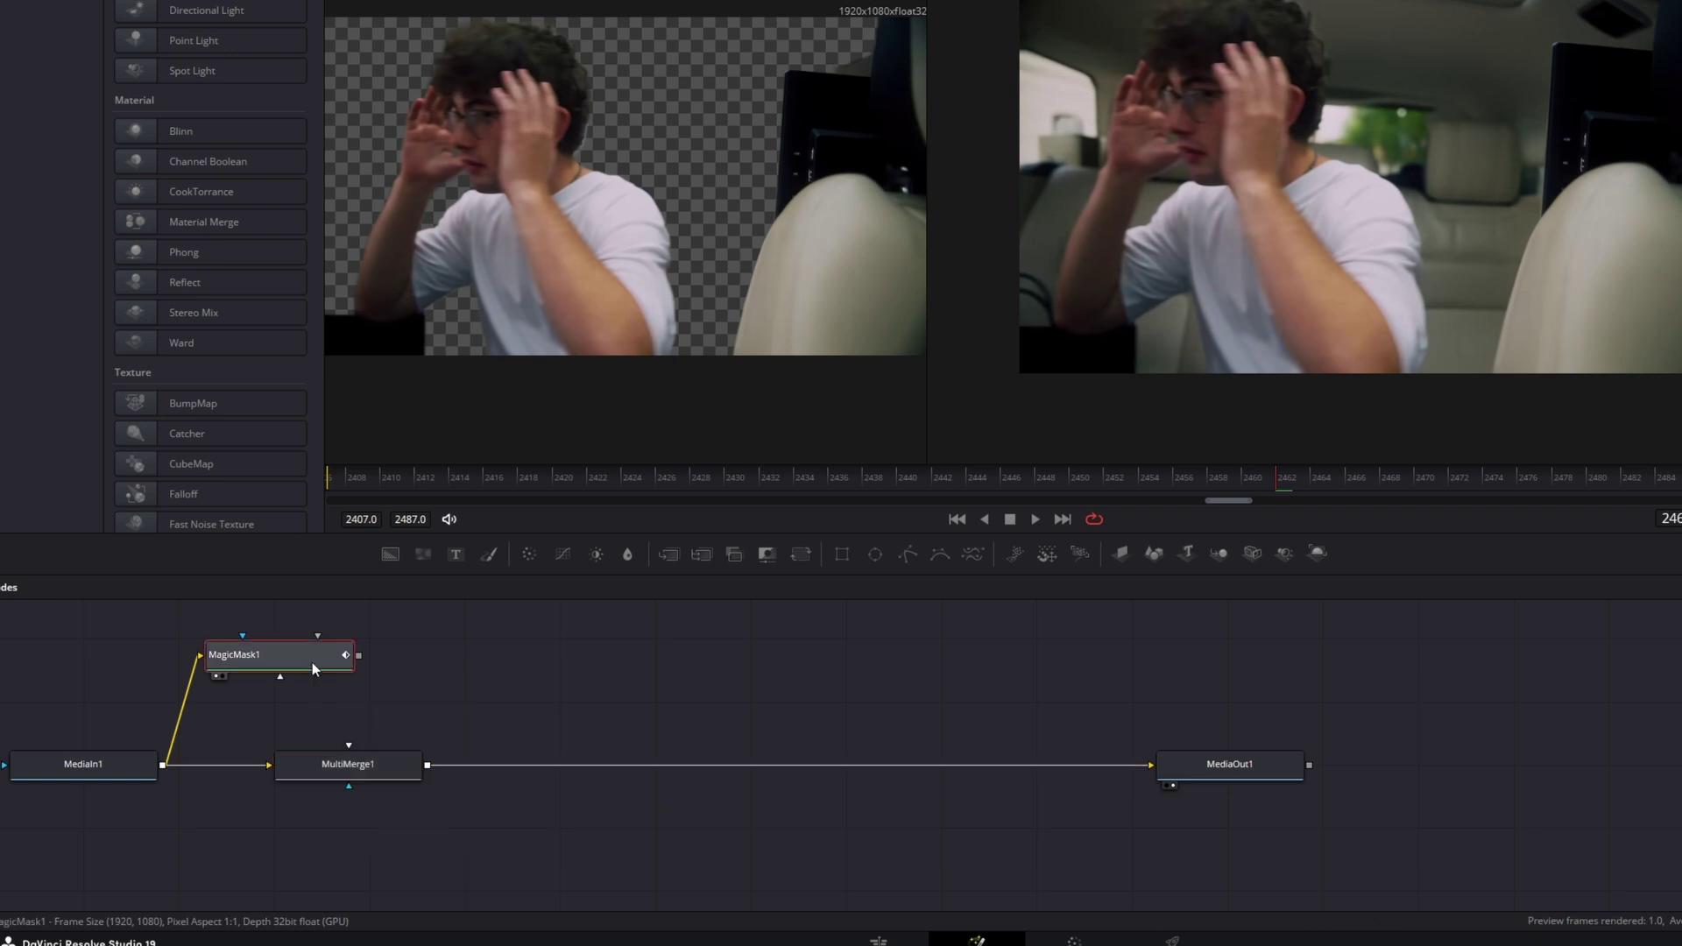
key("ctrl+c")
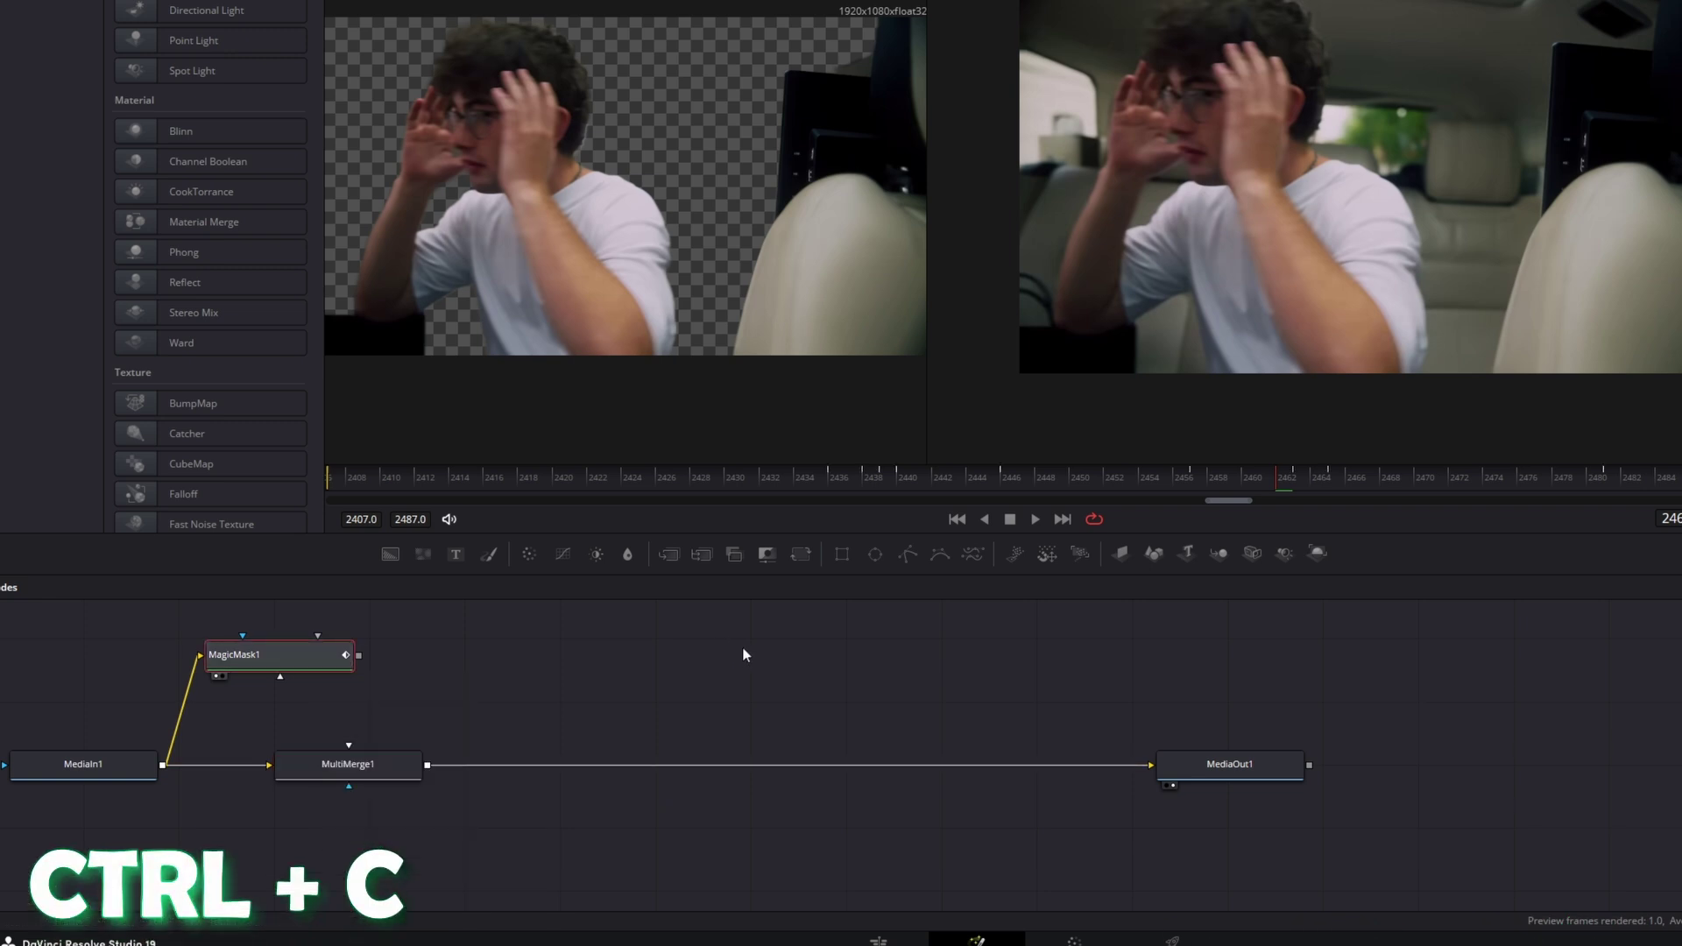
left_click(712, 649)
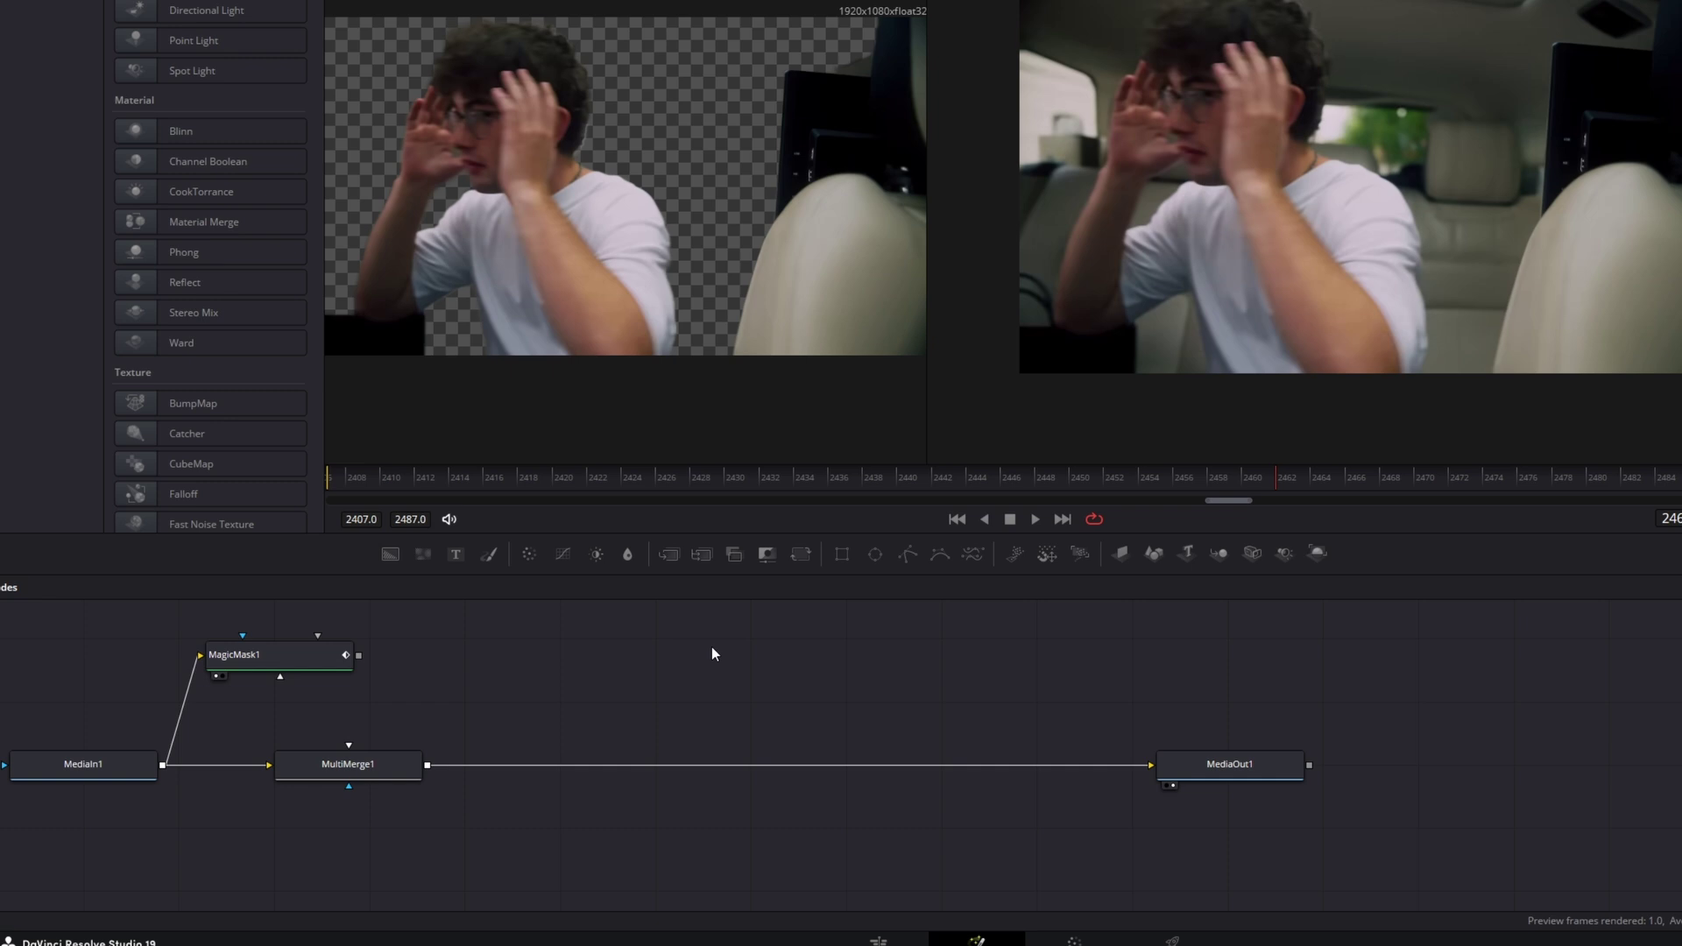
key("ctrl+v")
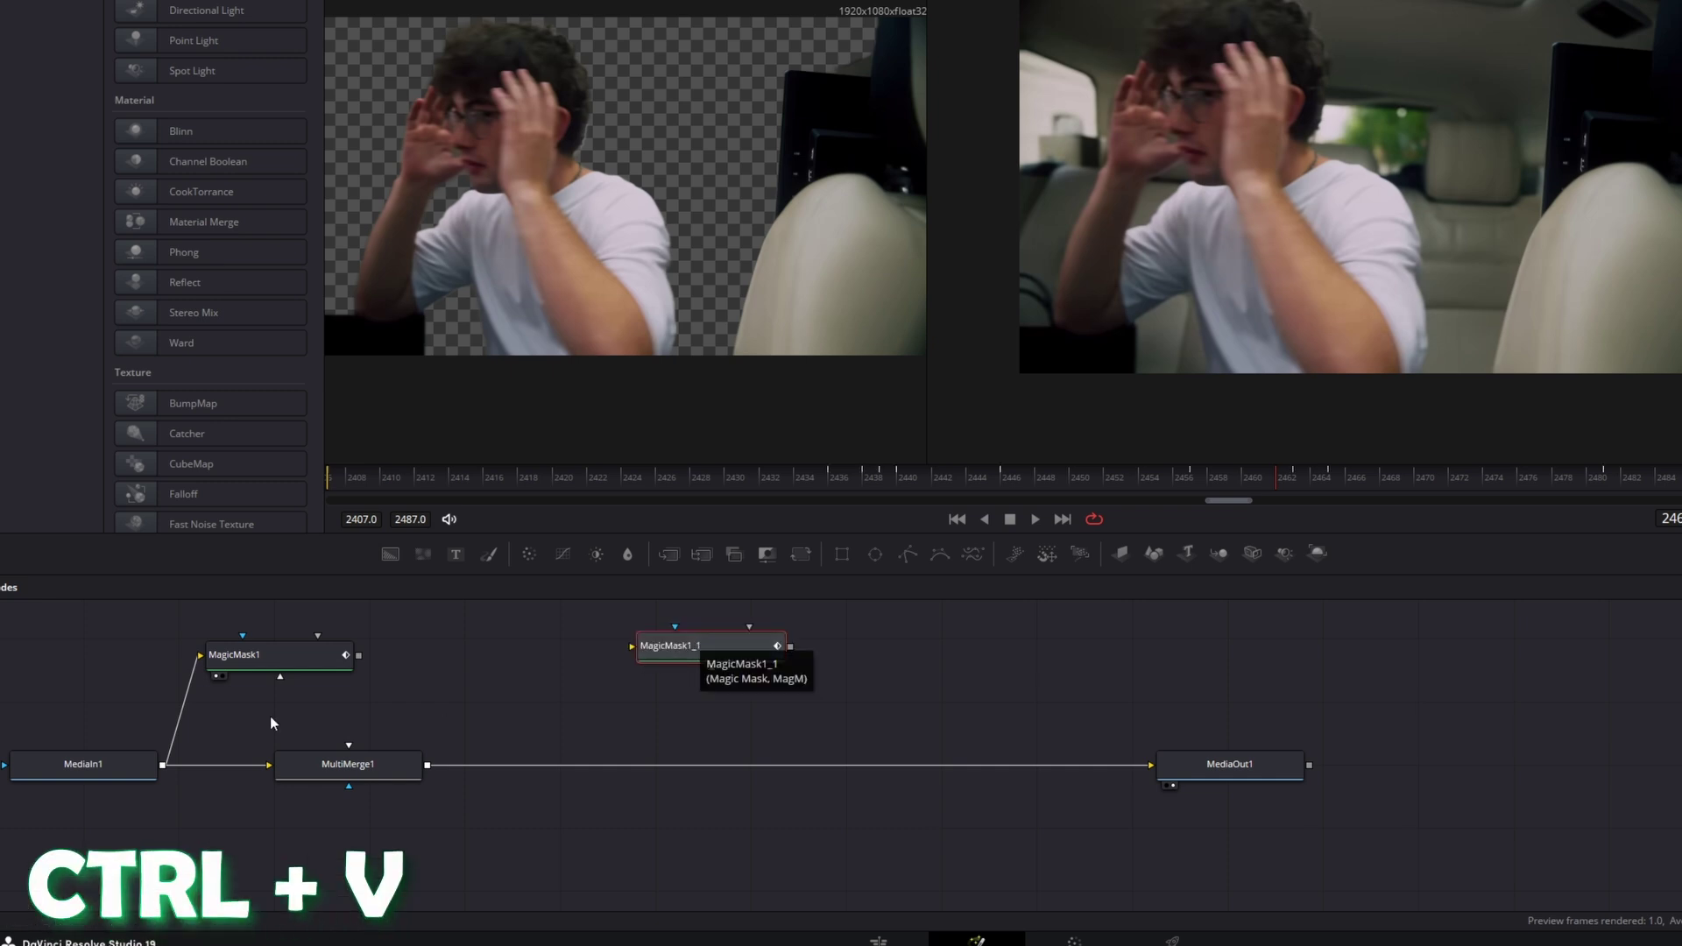
left_click_drag(163, 765, 607, 650)
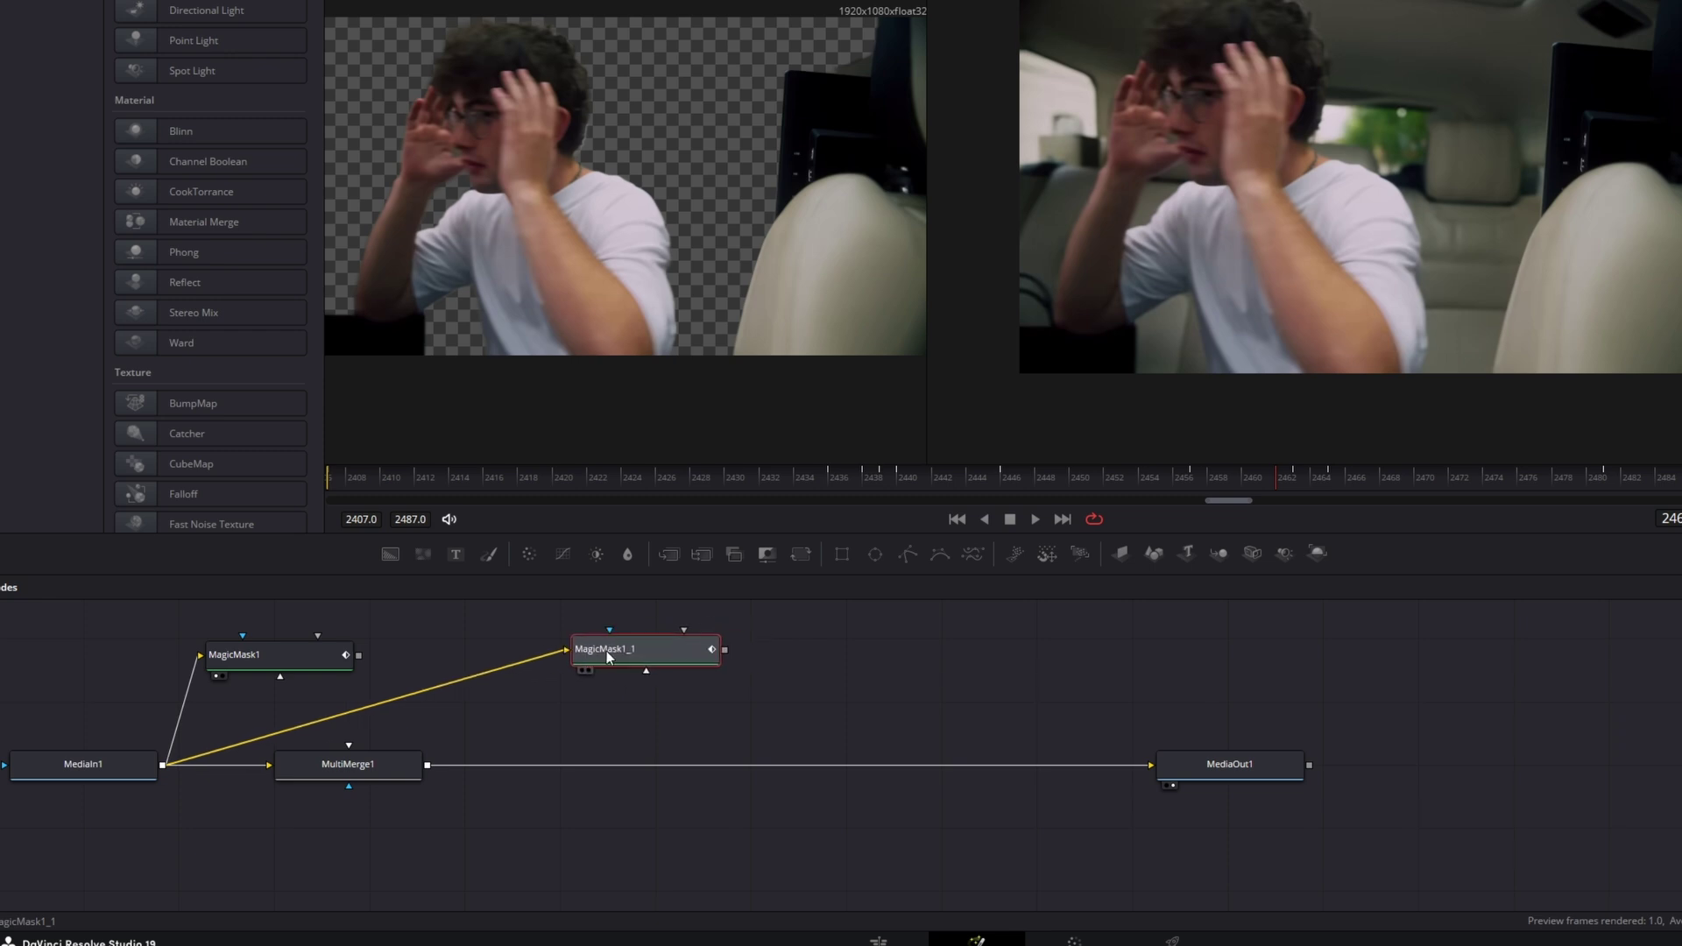
Reposition MultiMerge1 beneath the mask nodes and connect the outputs of MagicMask1_1 and MagicMask1 to it
left_click_drag(371, 767, 669, 760)
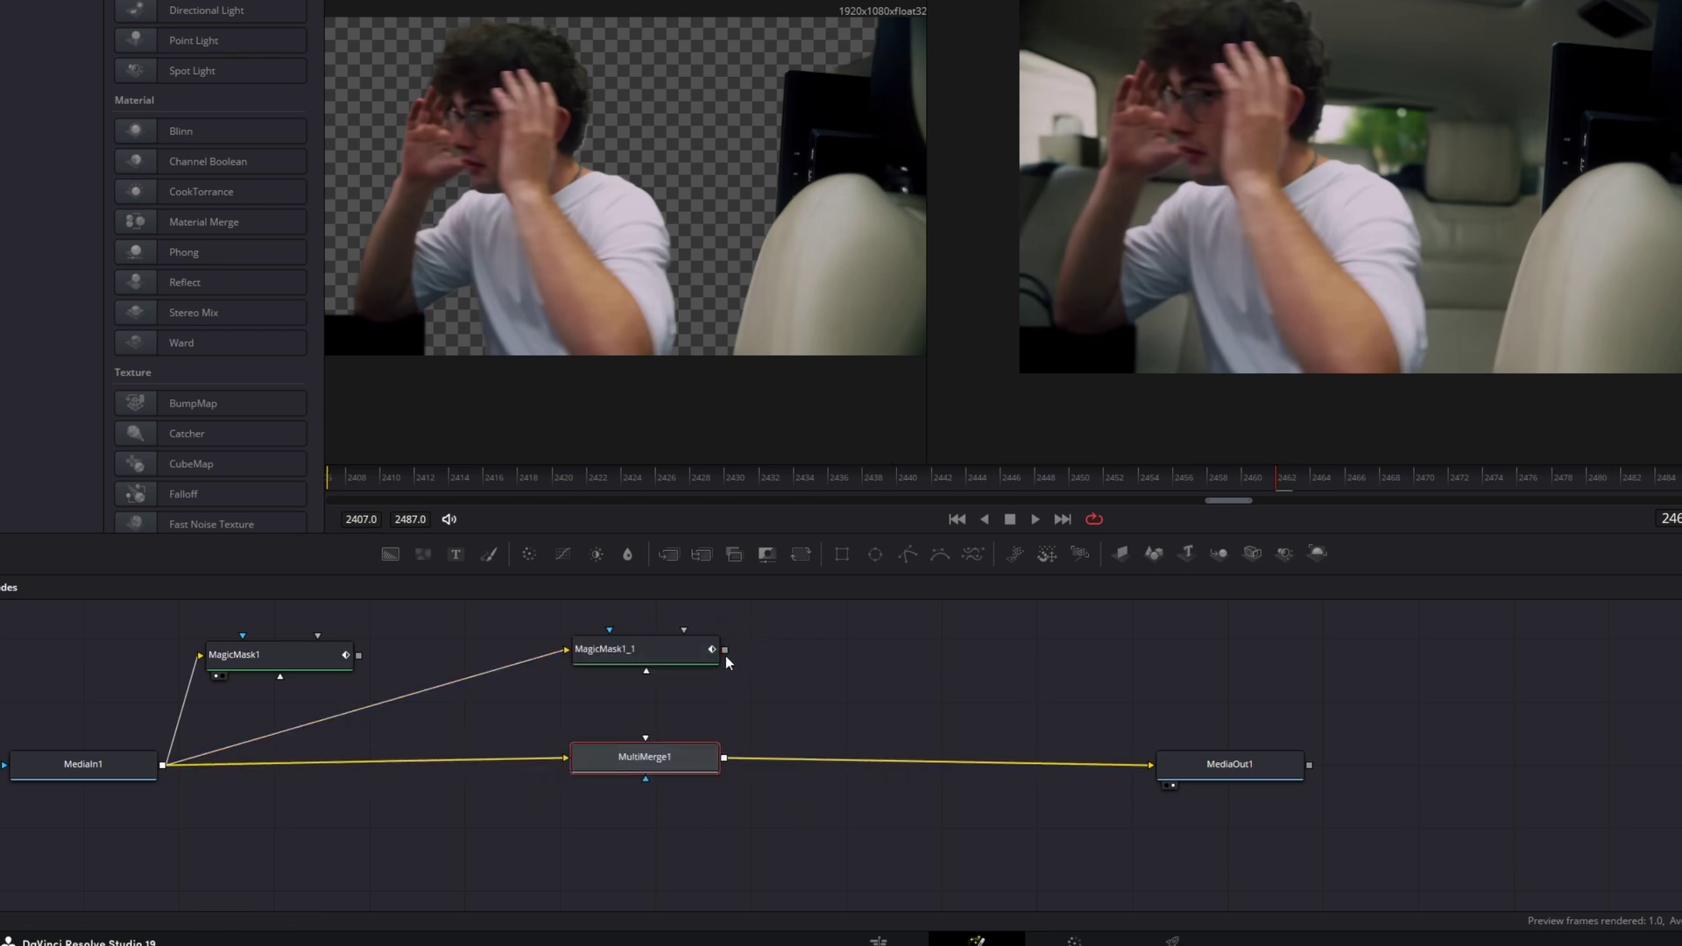
left_click_drag(726, 651, 664, 761)
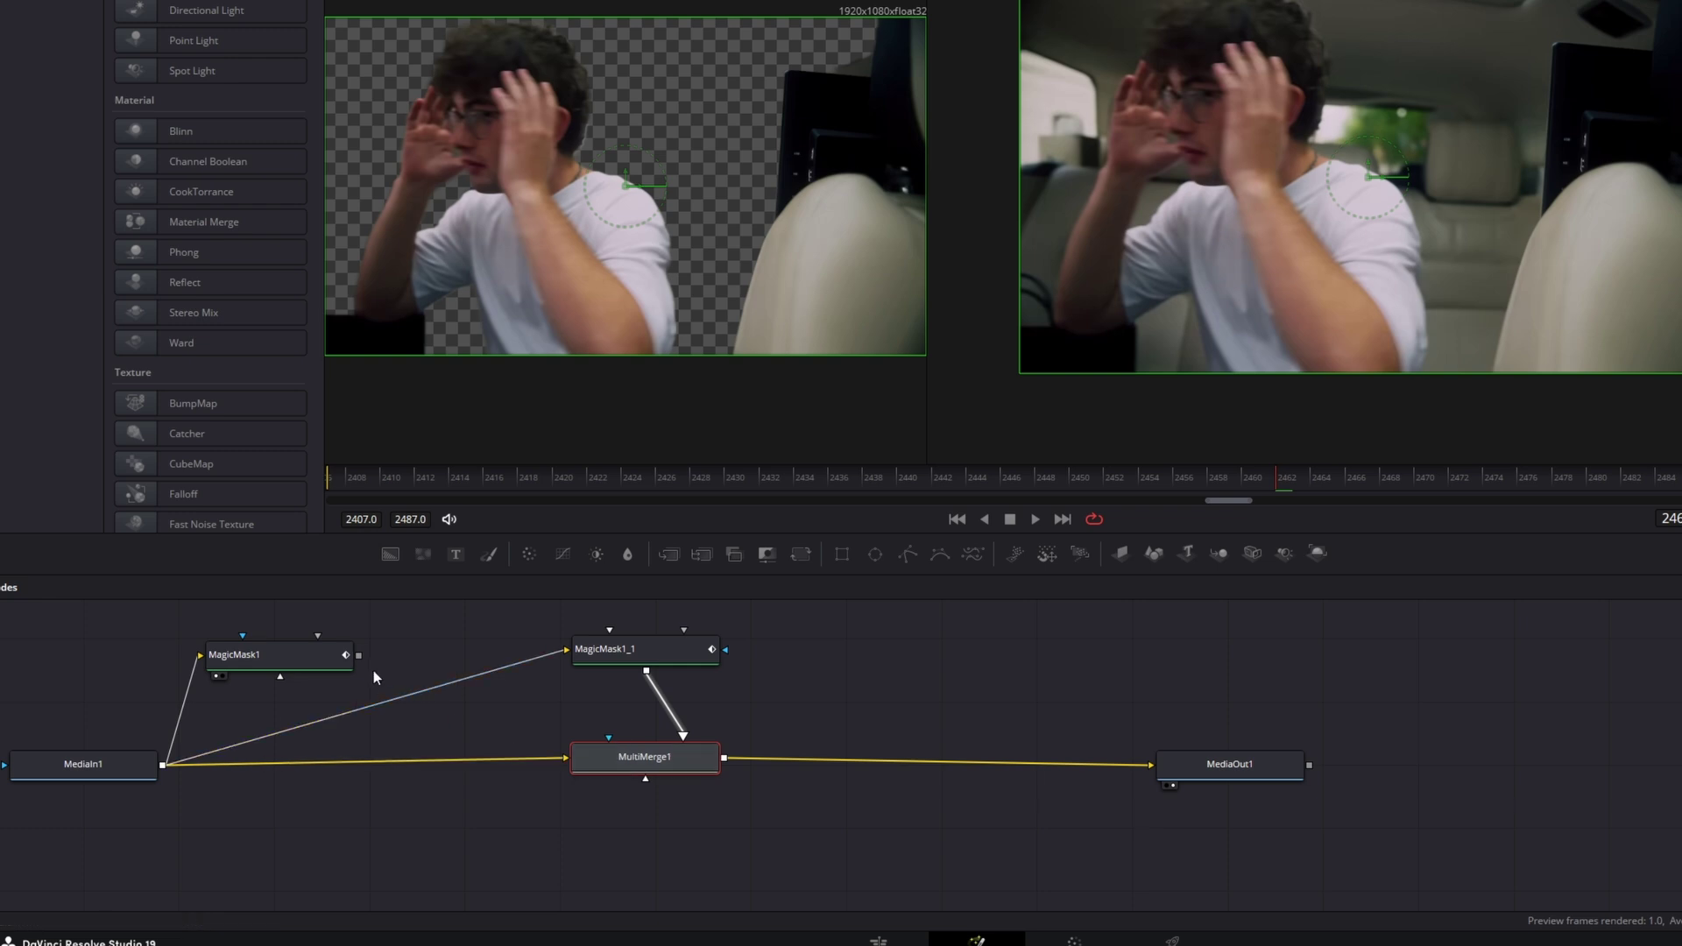
left_click_drag(358, 655, 611, 750)
left_click_drag(654, 759, 645, 800)
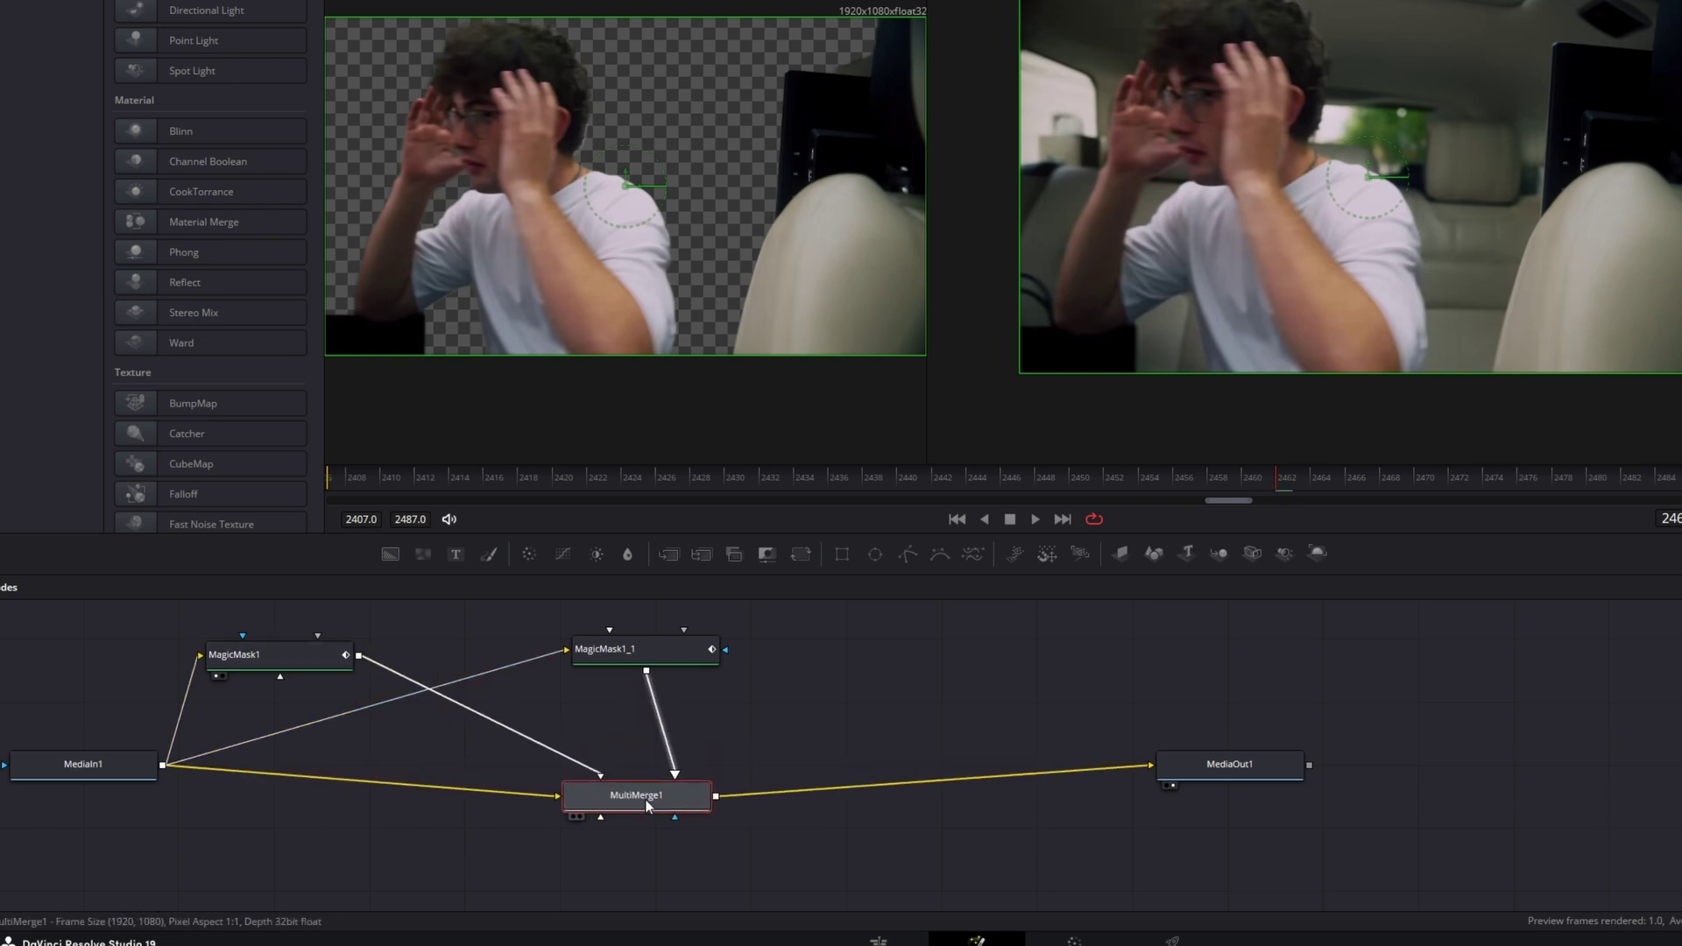
Insert a Transform node between MagicMask1_1 and MultiMerge1
left_click(627, 650)
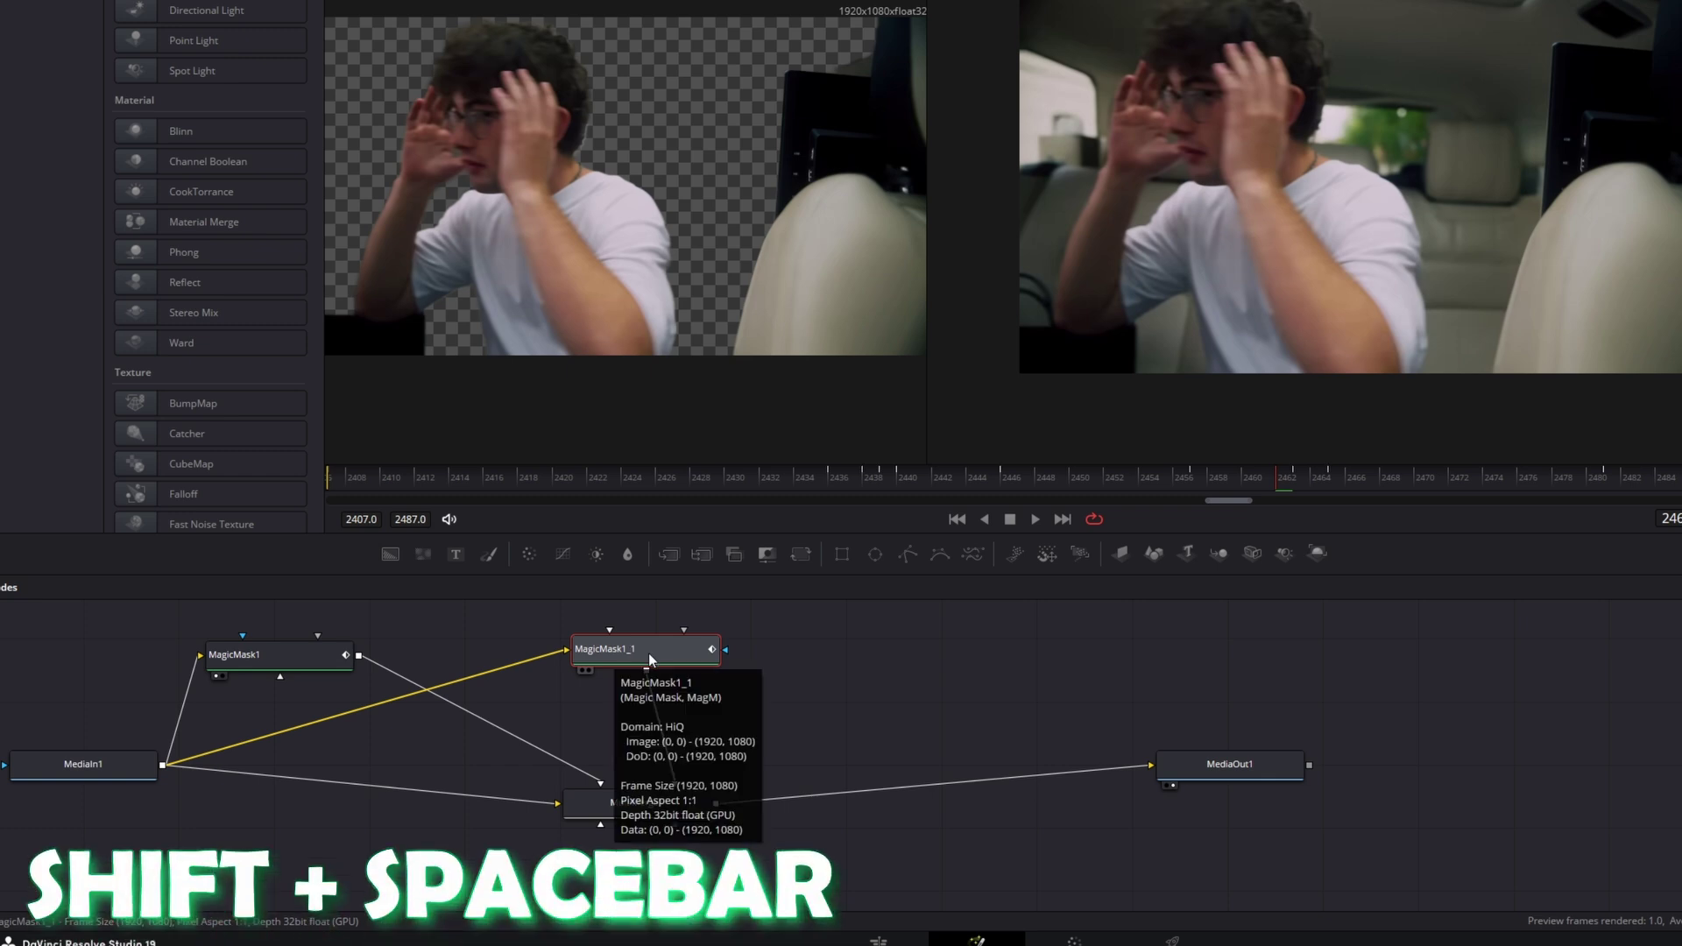
key("shift+space")
type("tran")
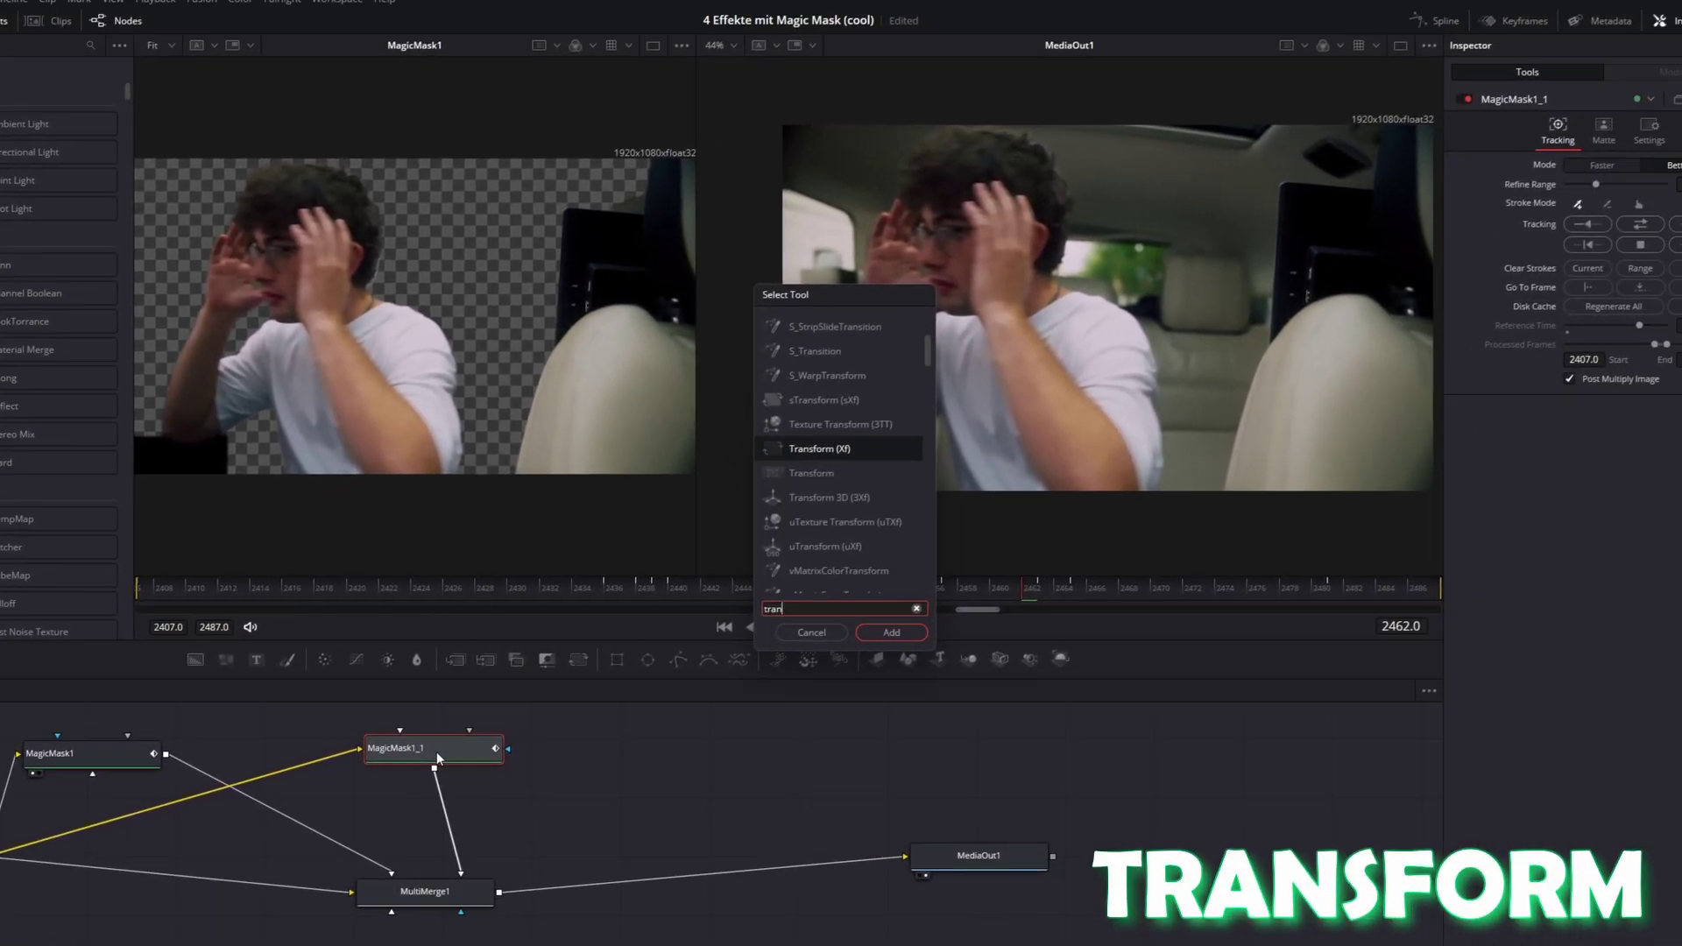
type("sform")
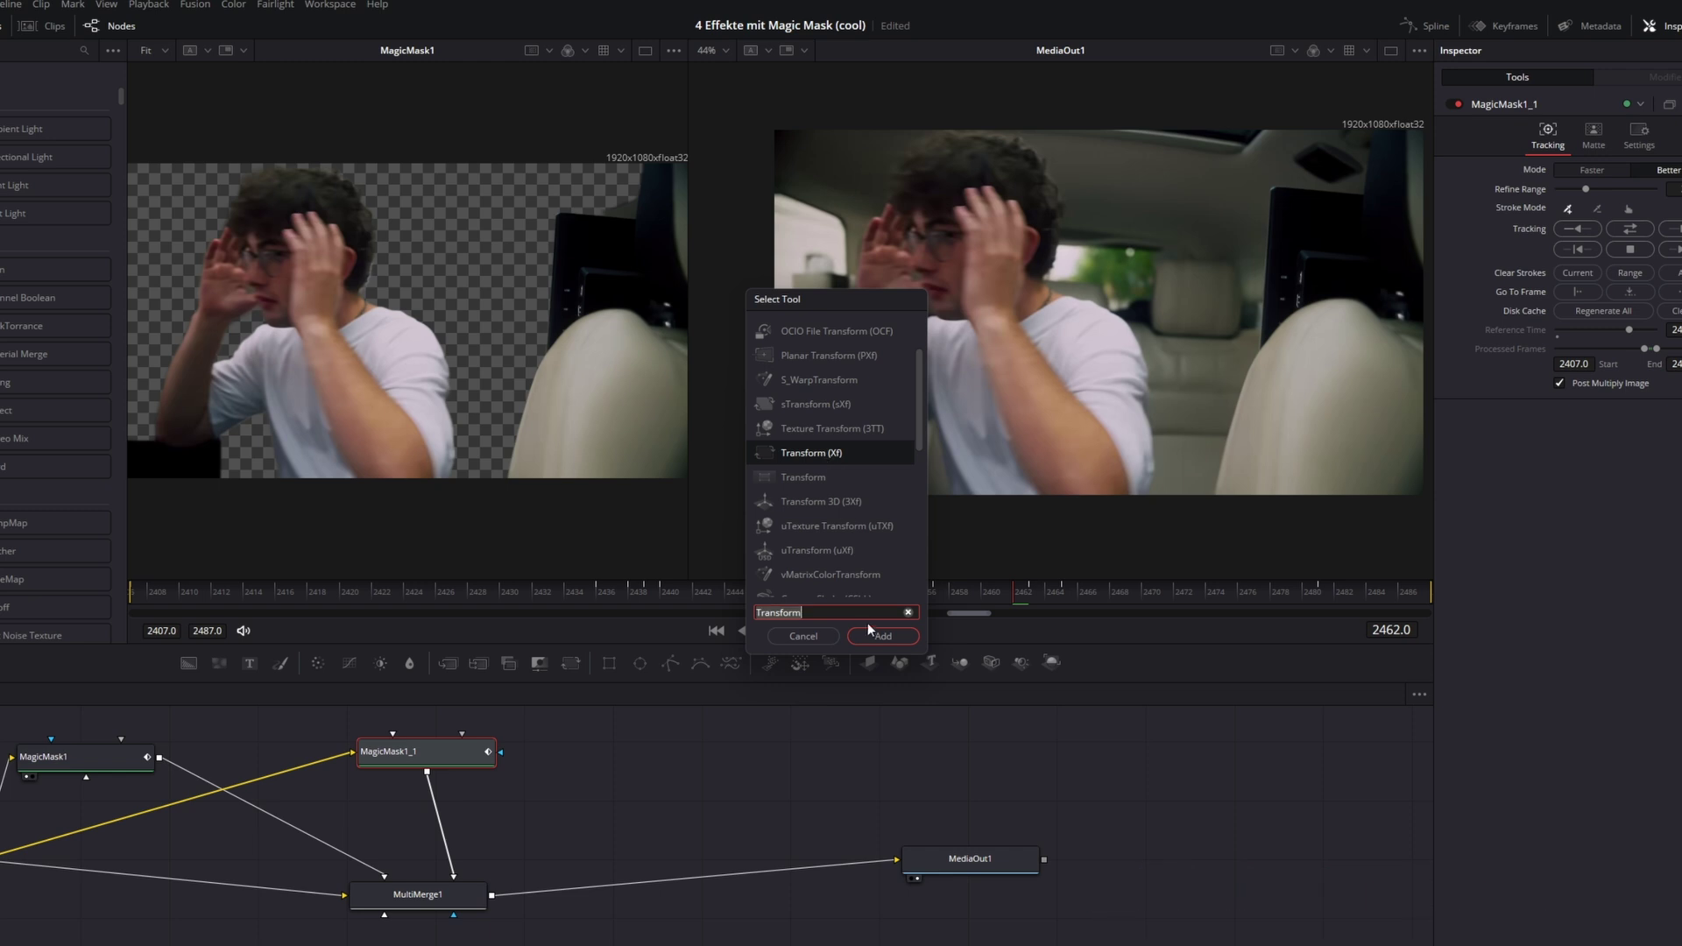
left_click(870, 632)
Enlarge the duplicated cut-out to about 1.44 with its center at 0.508, 0.504, display MagicMask1_1 in the first viewer, and review the playback
key("space")
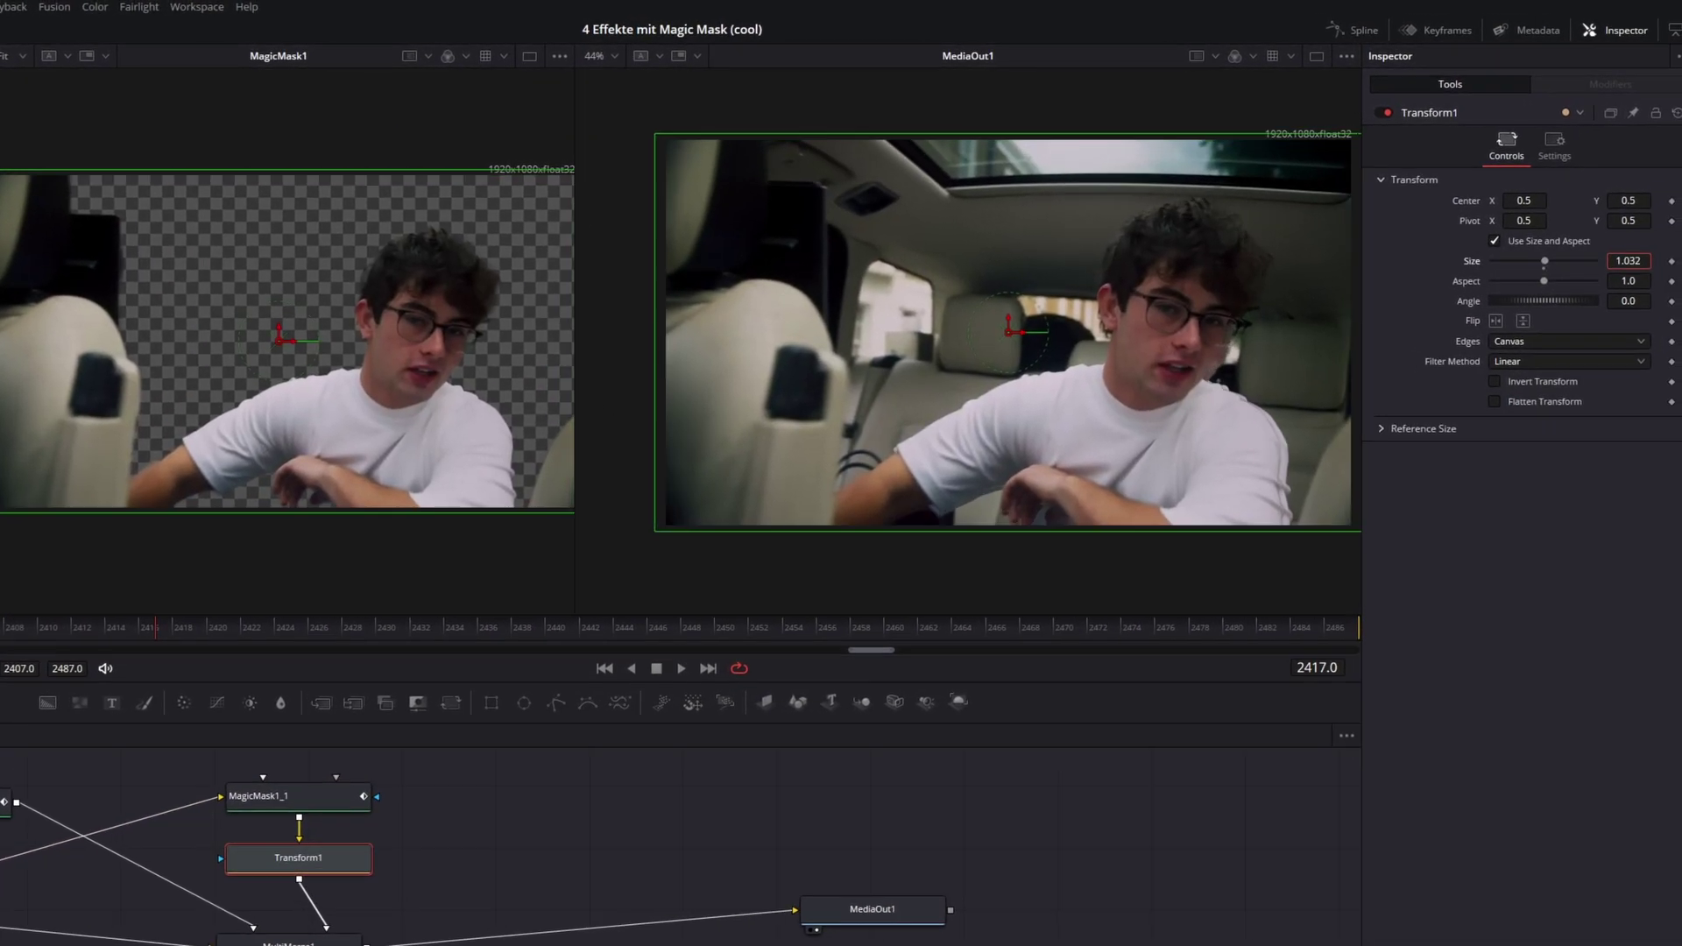
left_click_drag(1595, 256, 1616, 255)
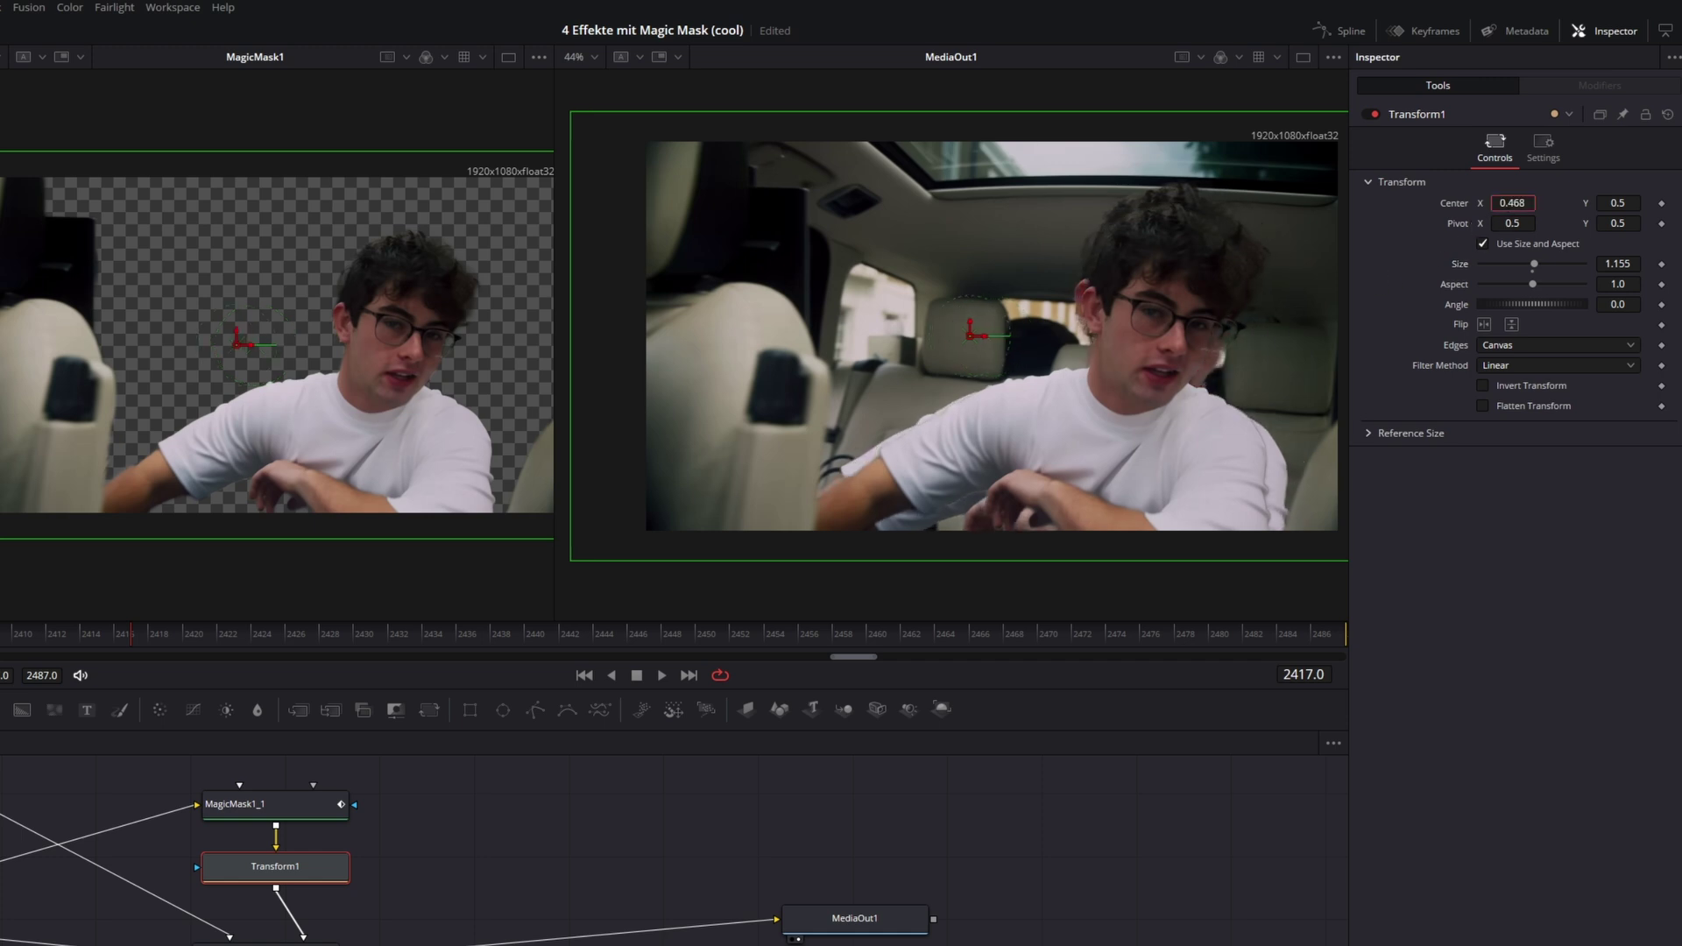
left_click_drag(263, 804, 246, 807)
key("1")
key("space")
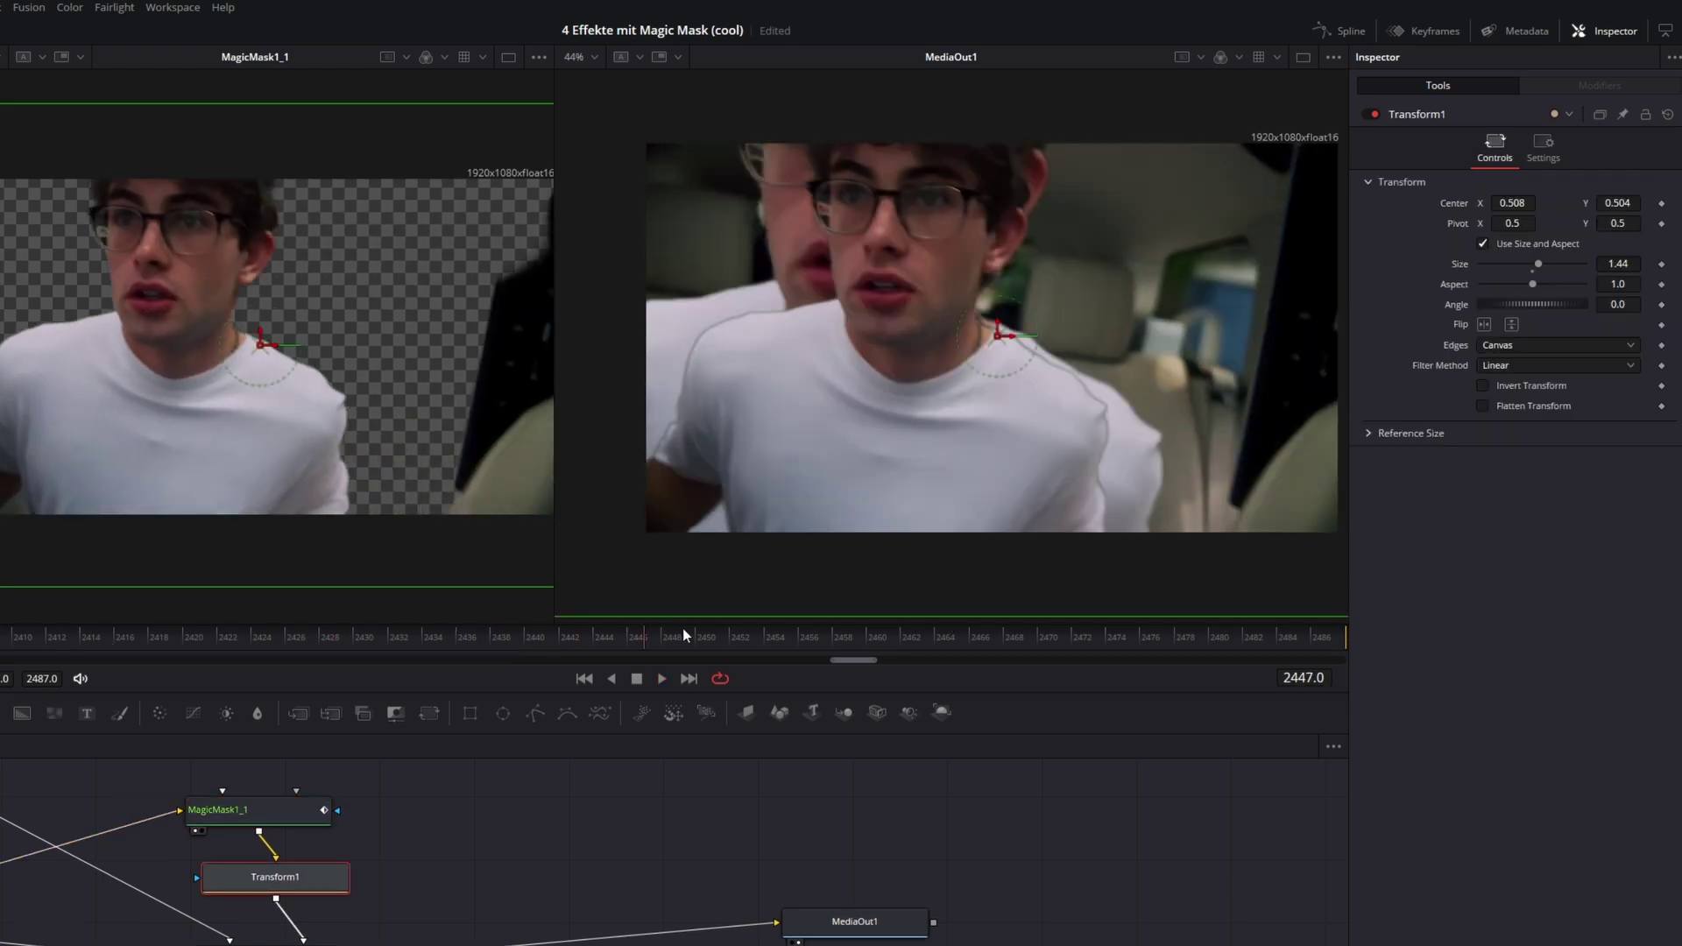
left_click_drag(686, 635, 782, 627)
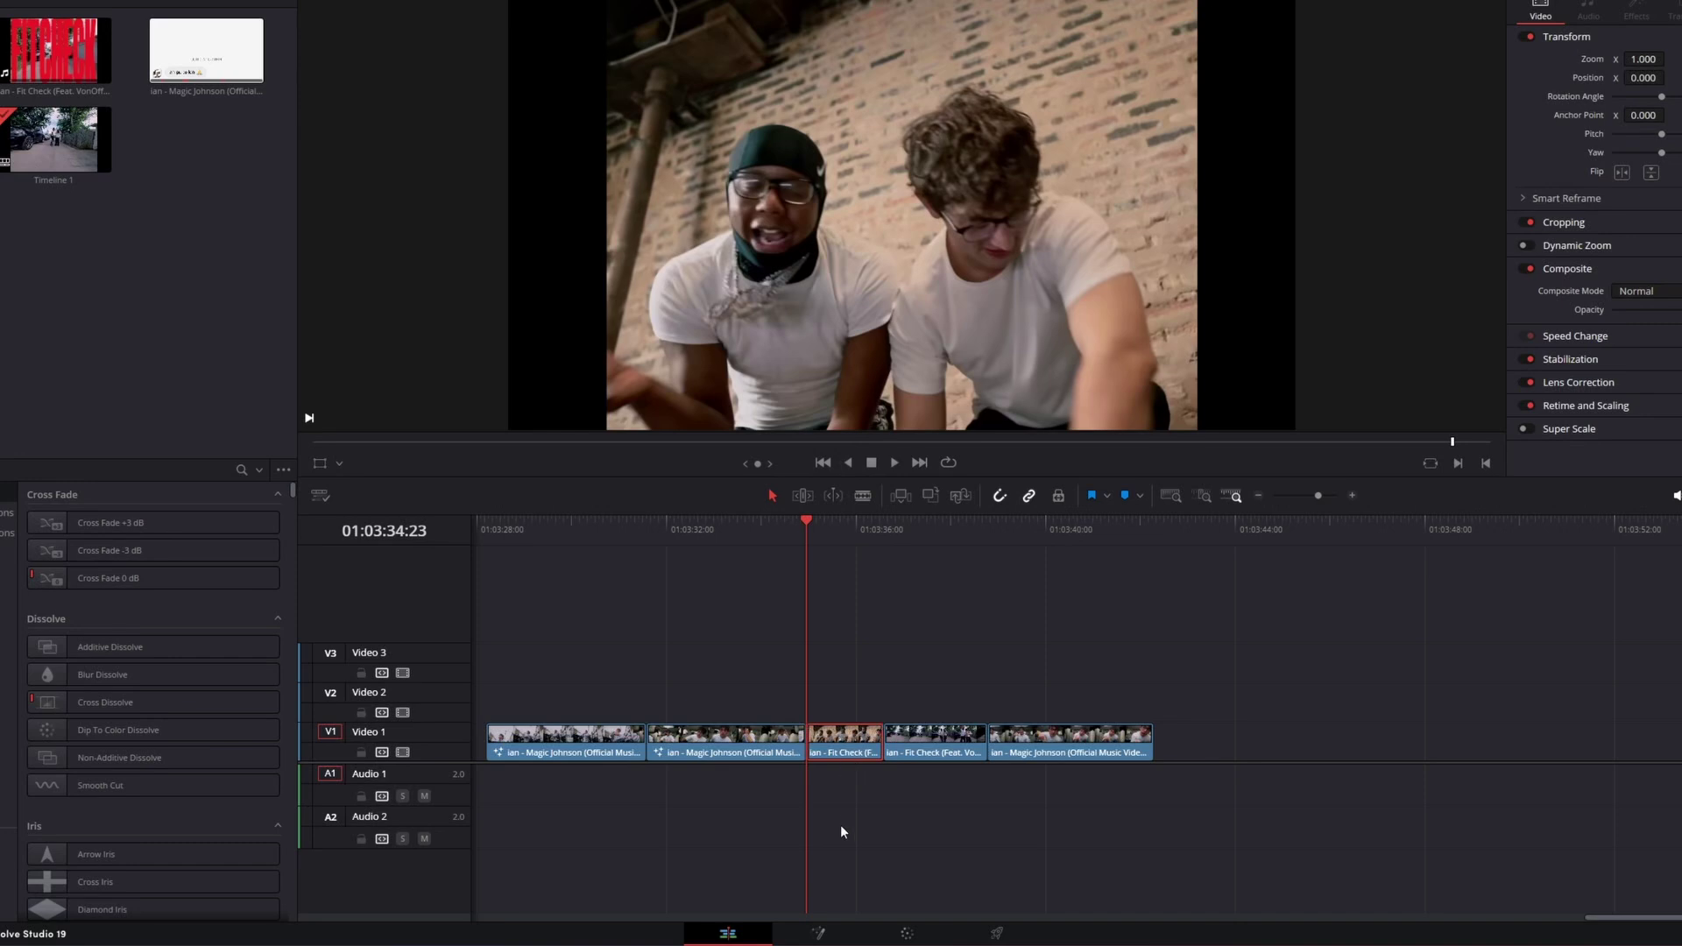
Open the third clip, showing two men at a brick wall, in Fusion and add the Paper Edge template after MagicMask1
left_click(815, 935)
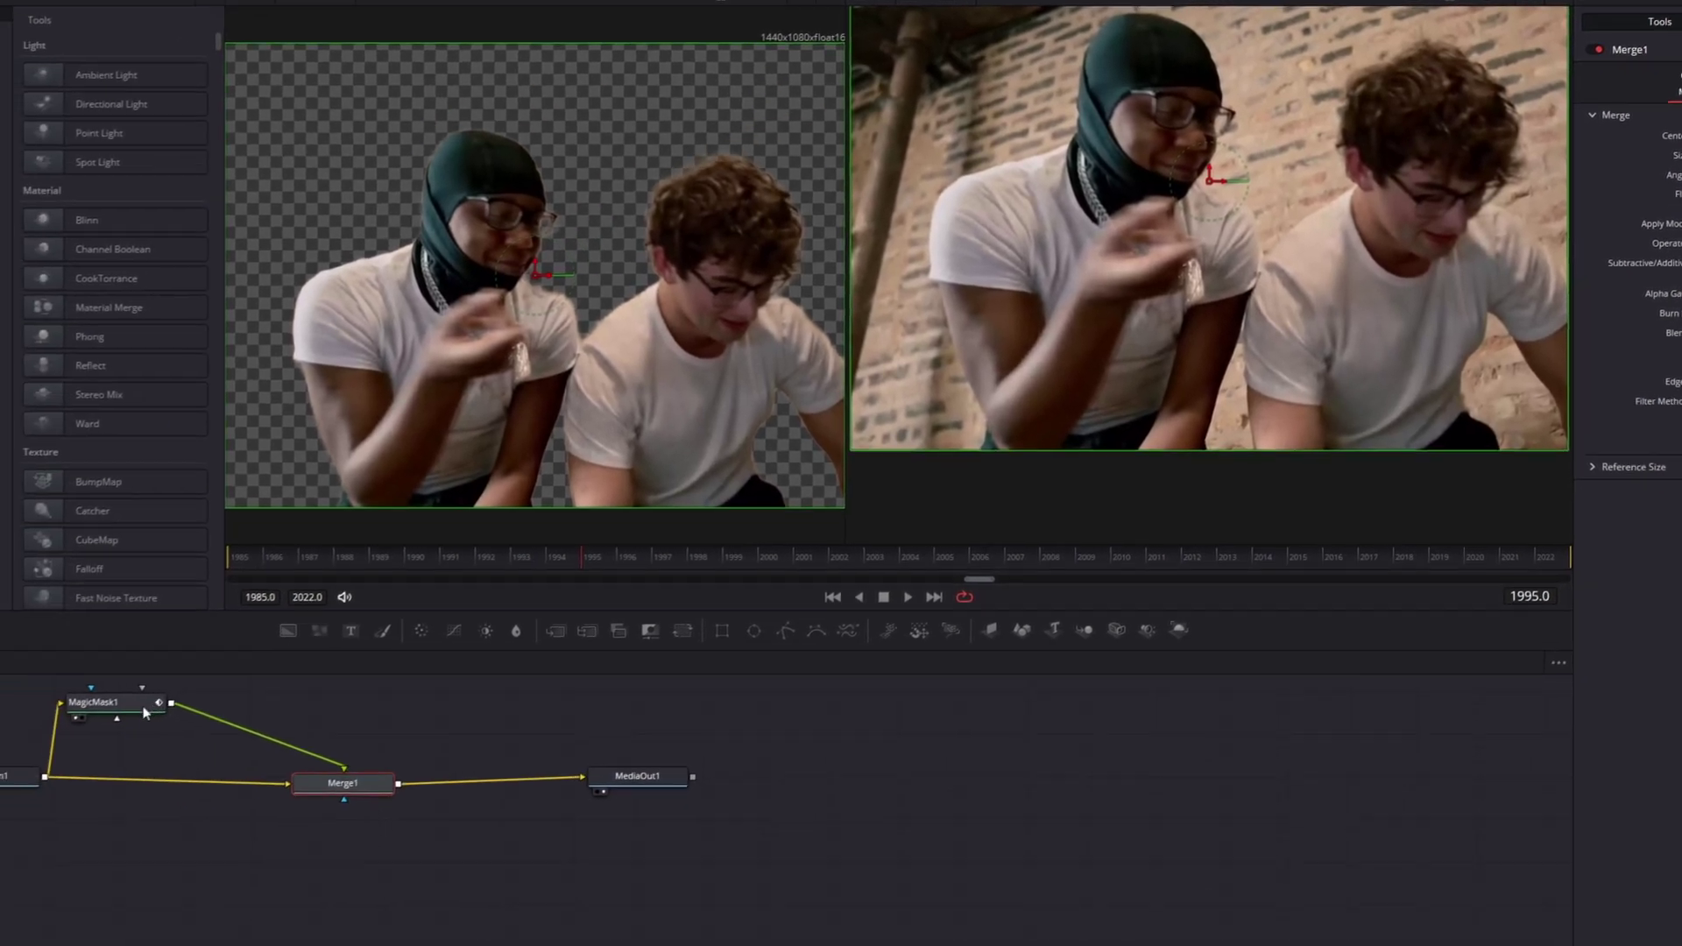
left_click(144, 708)
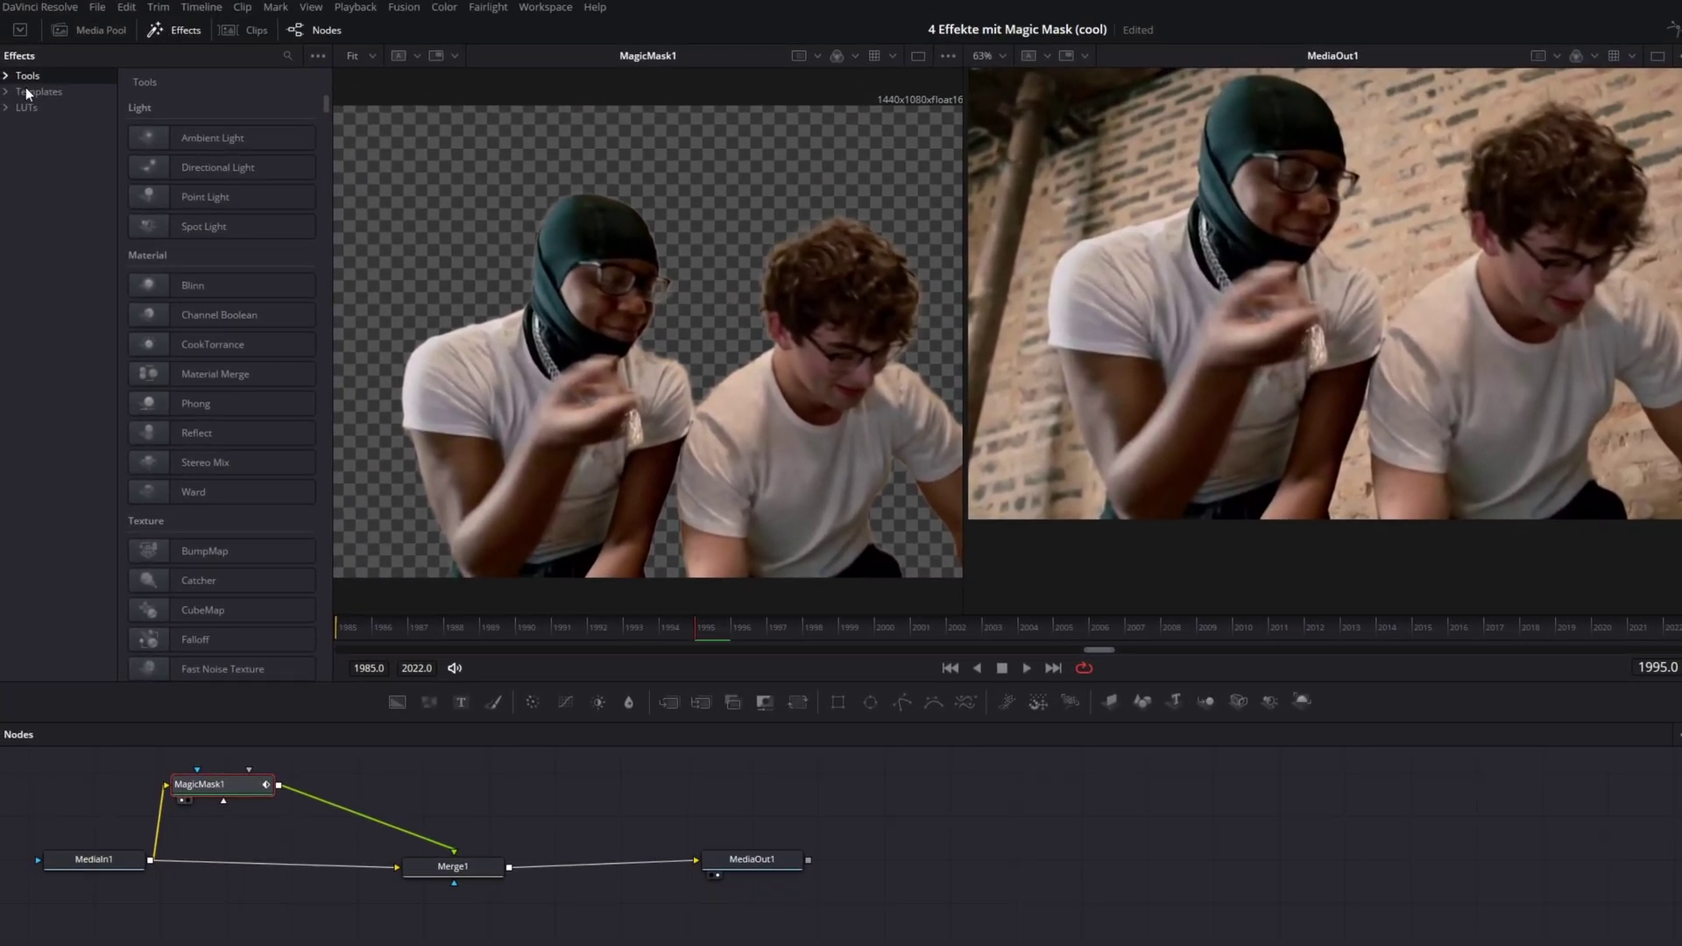
left_click(24, 91)
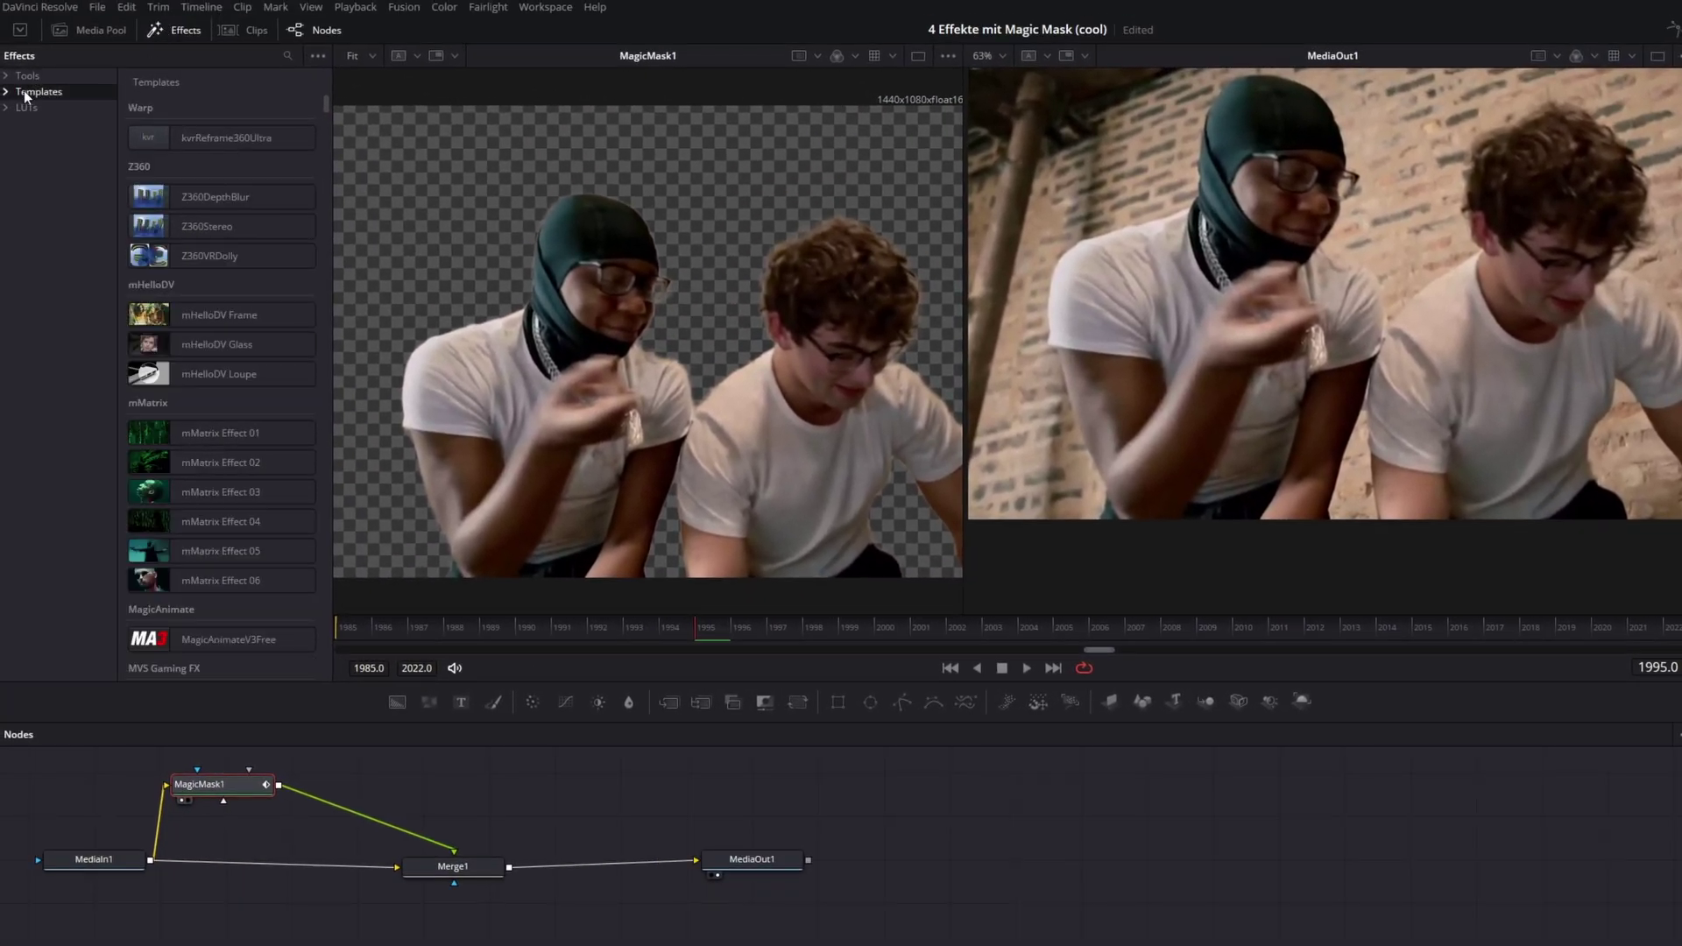
left_click(288, 56)
type("paper edge")
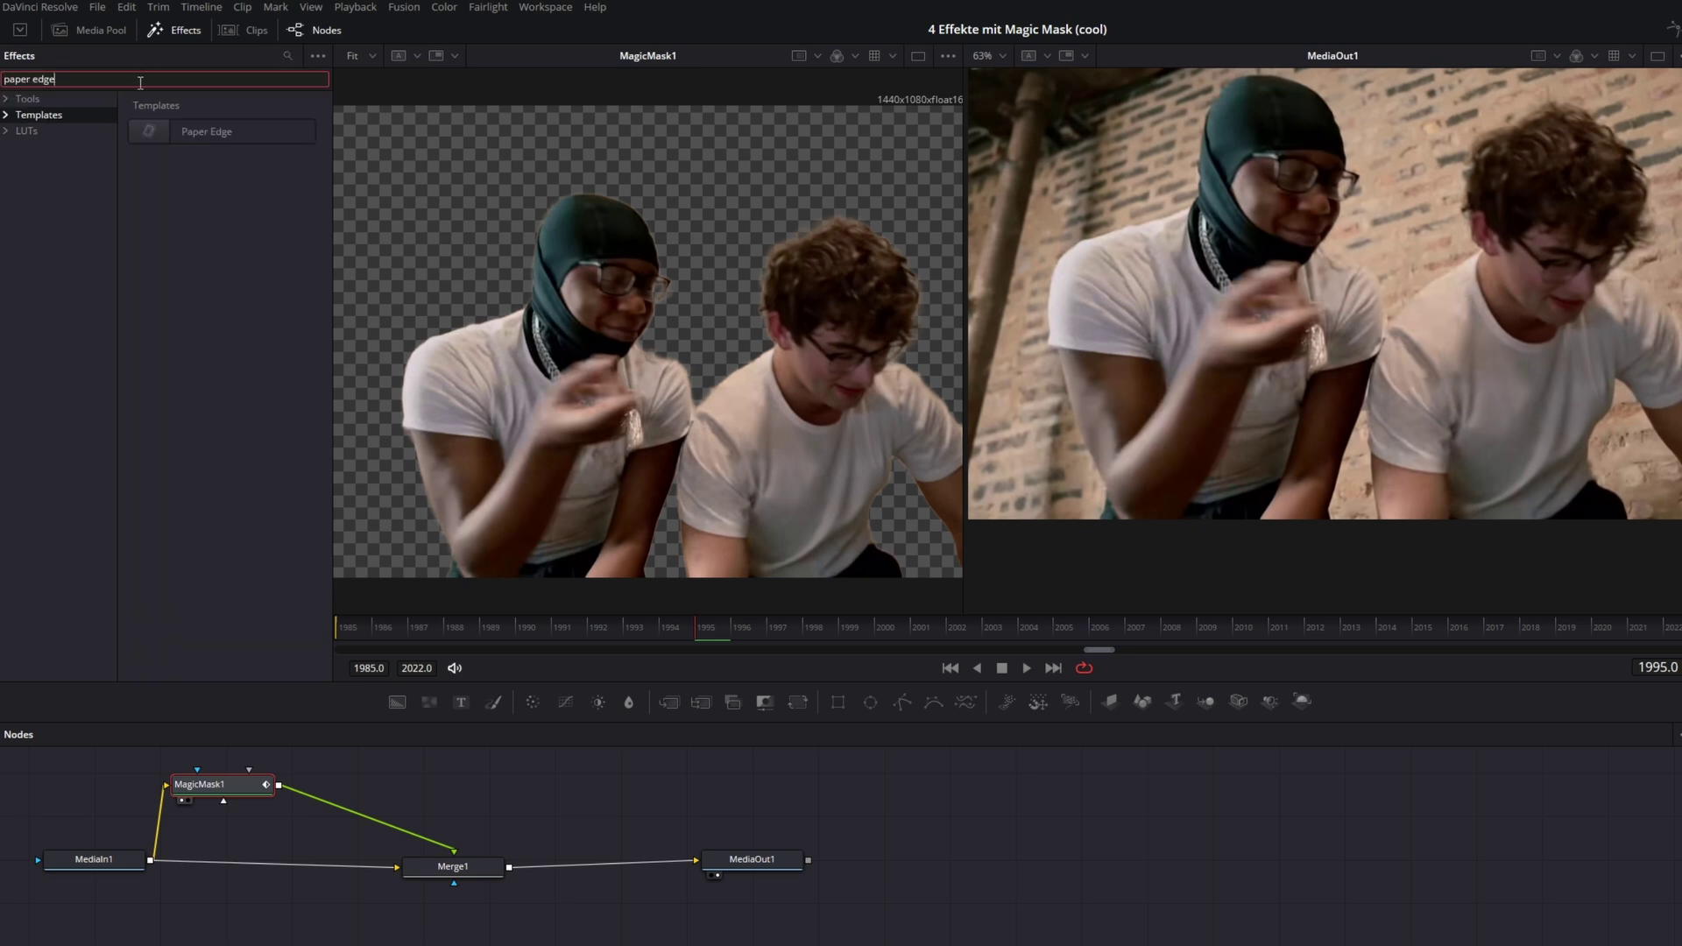
double_click(184, 132)
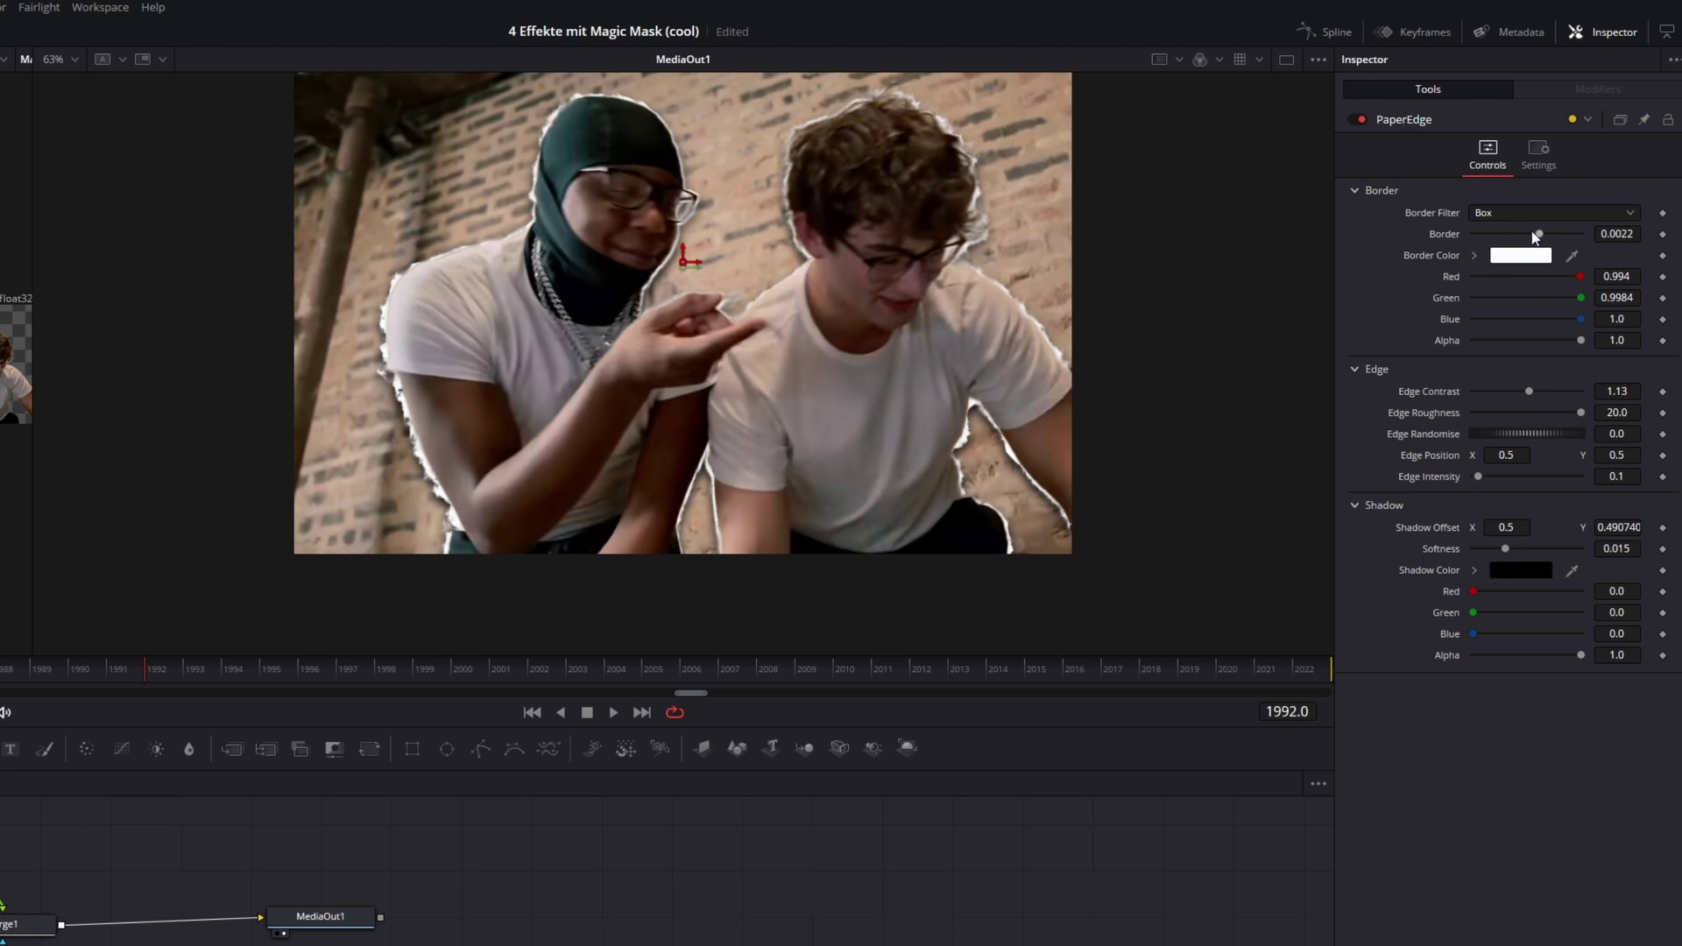
Set PaperEdge's Border to 0.01 and its Edge Contrast to 2.78
left_click_drag(1536, 237, 1558, 234)
left_click(1507, 261)
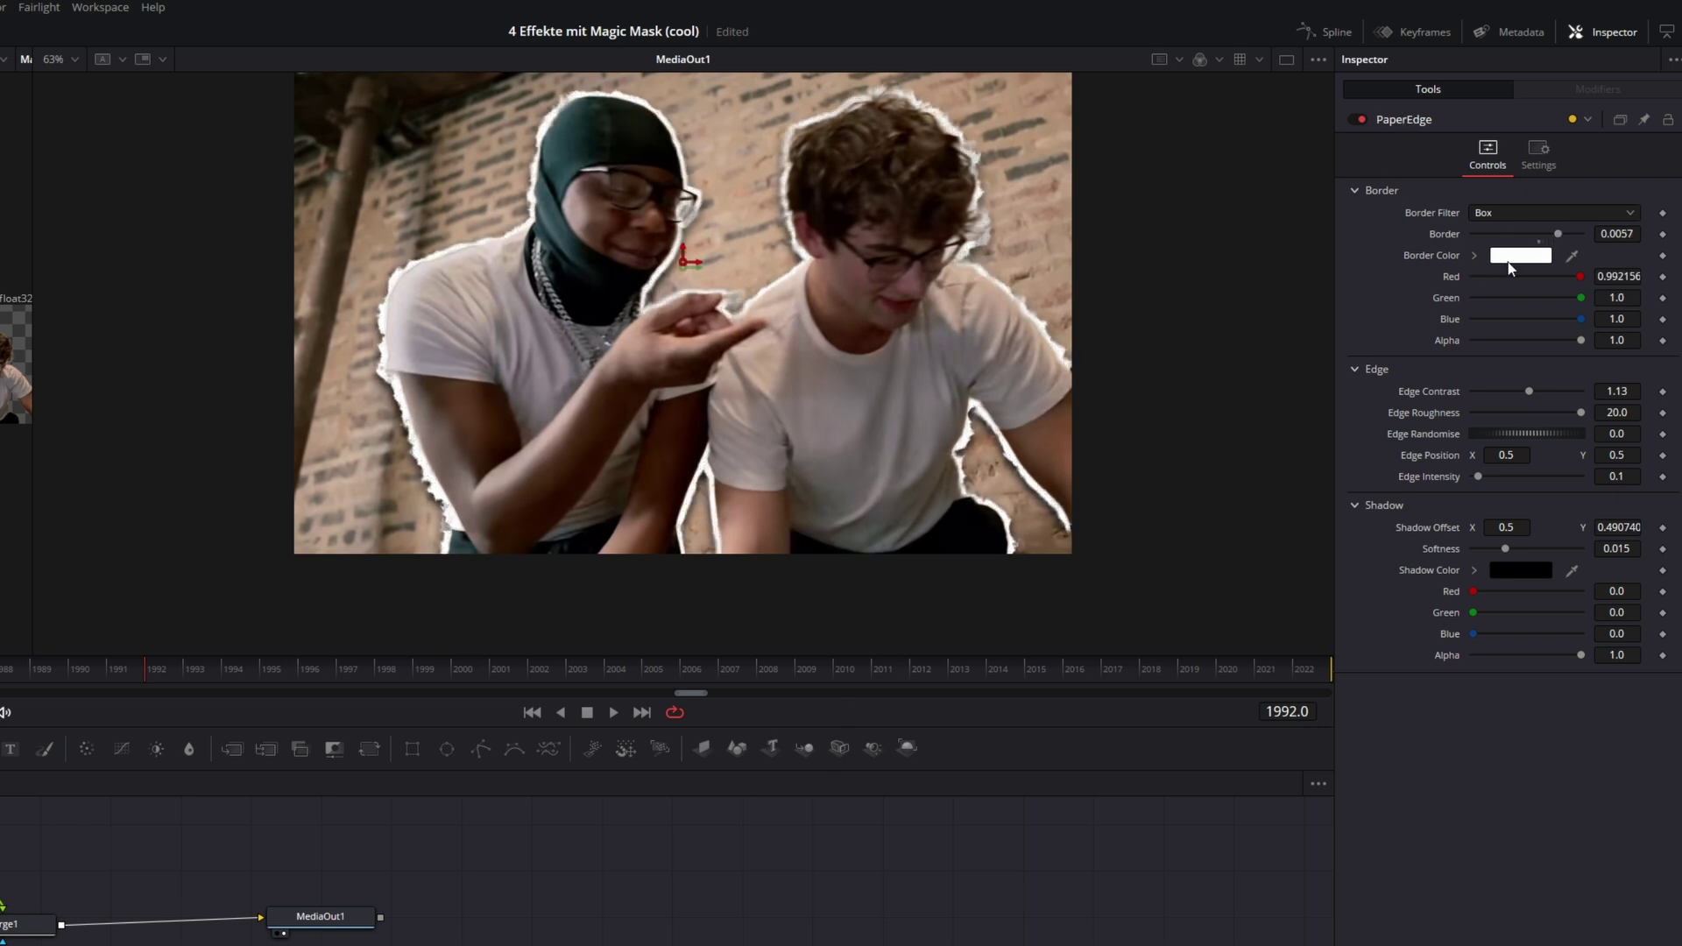
key("Return")
left_click_drag(1528, 394, 1548, 398)
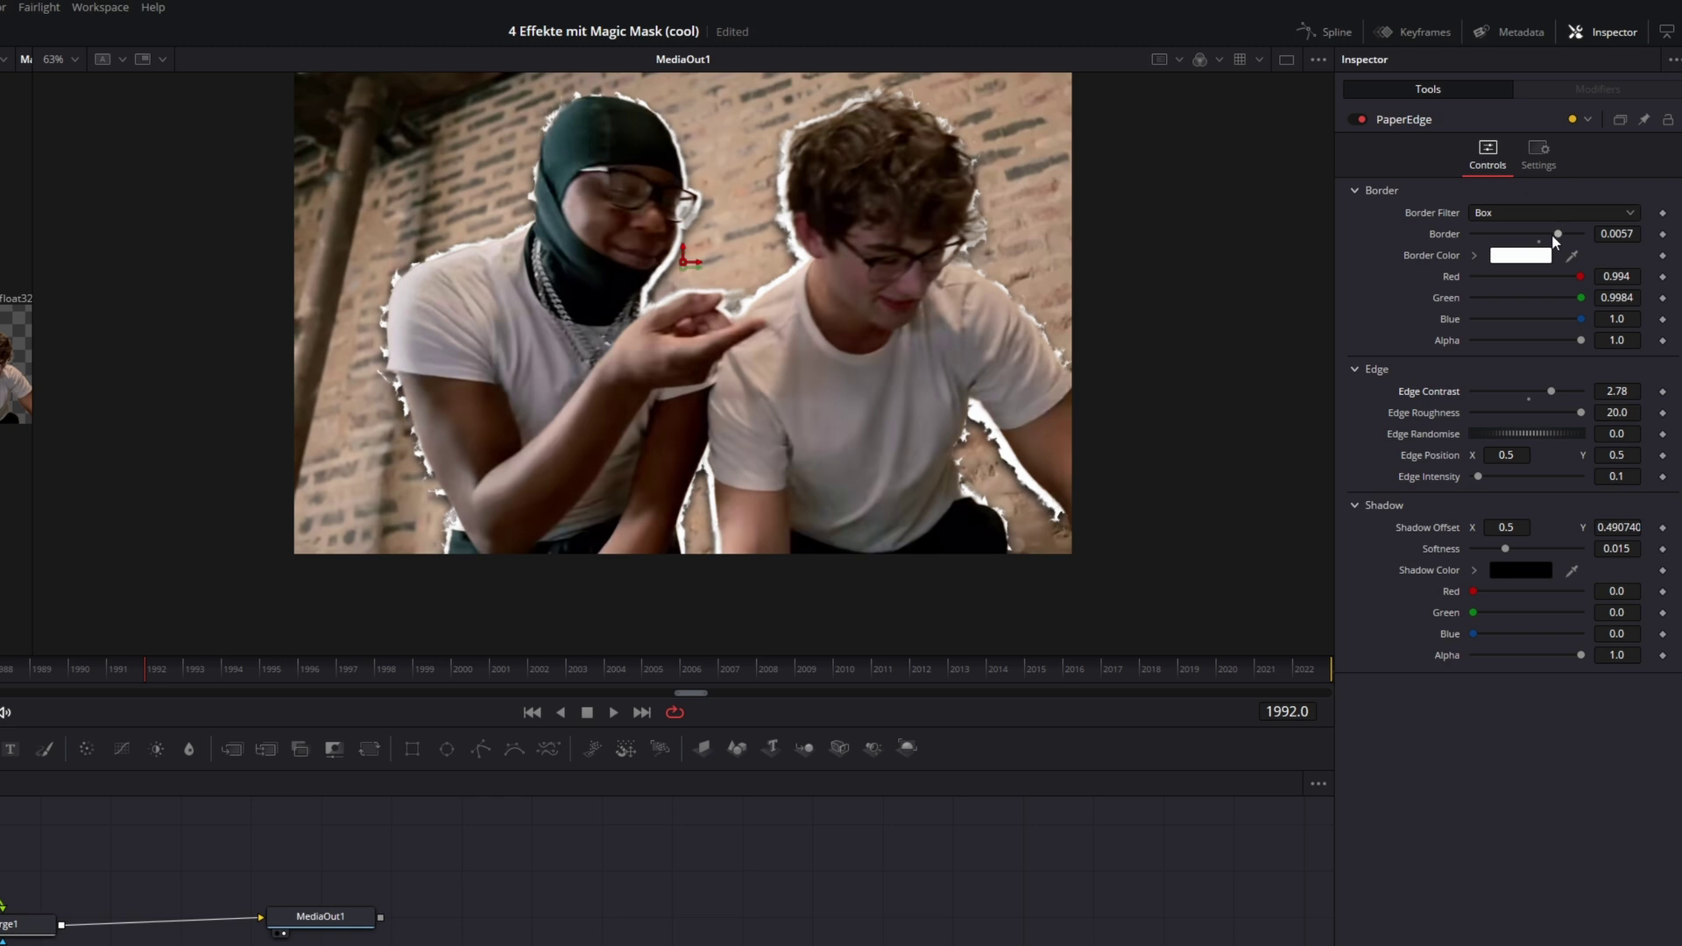
left_click_drag(1558, 235, 1569, 235)
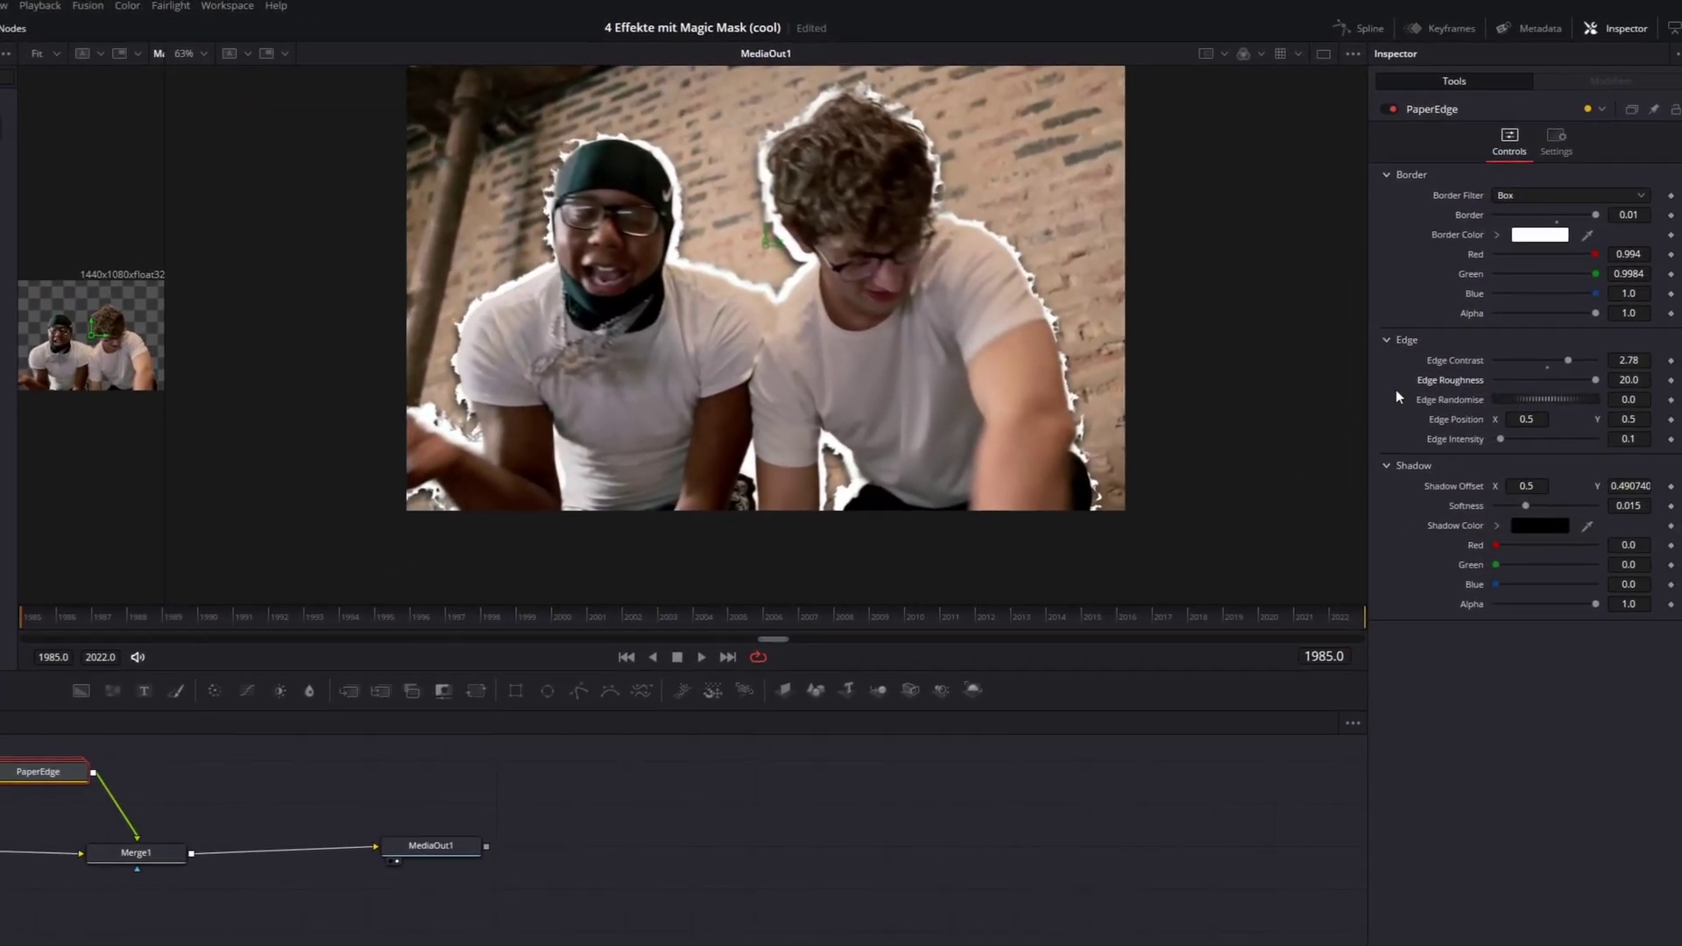
Animate PaperEdge's Edge Roughness from 9.92 at frame 1985 to a higher value at frame 2022 and play back the result
left_click_drag(1591, 383, 1538, 382)
left_click(1666, 380)
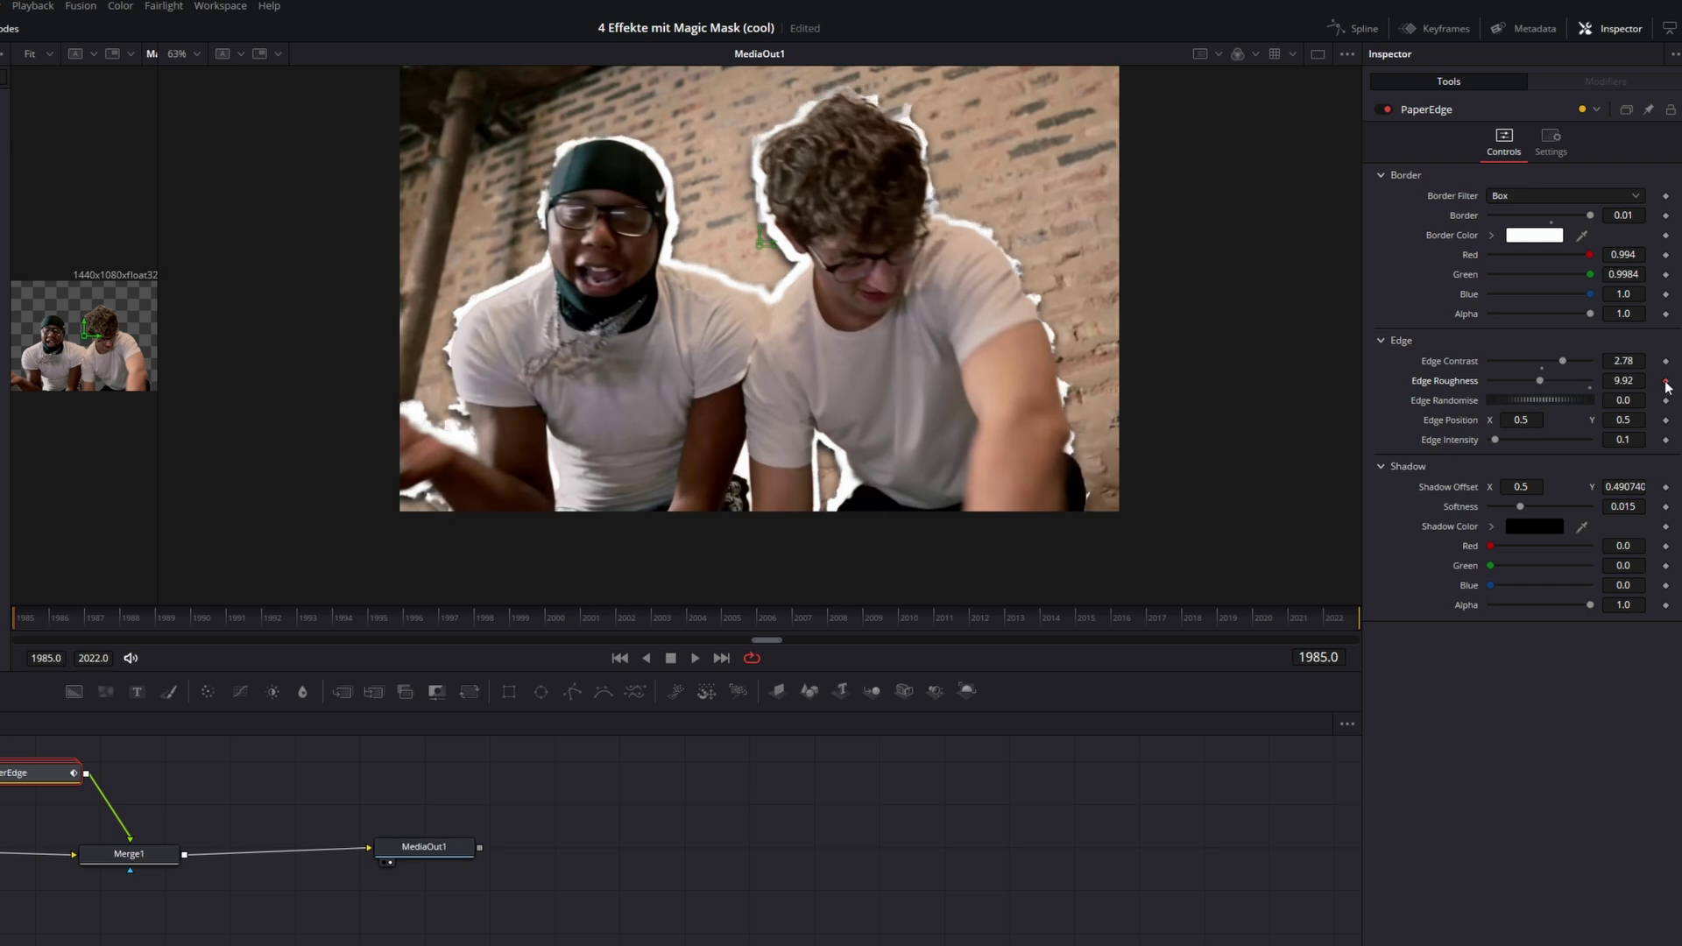
left_click(1330, 616)
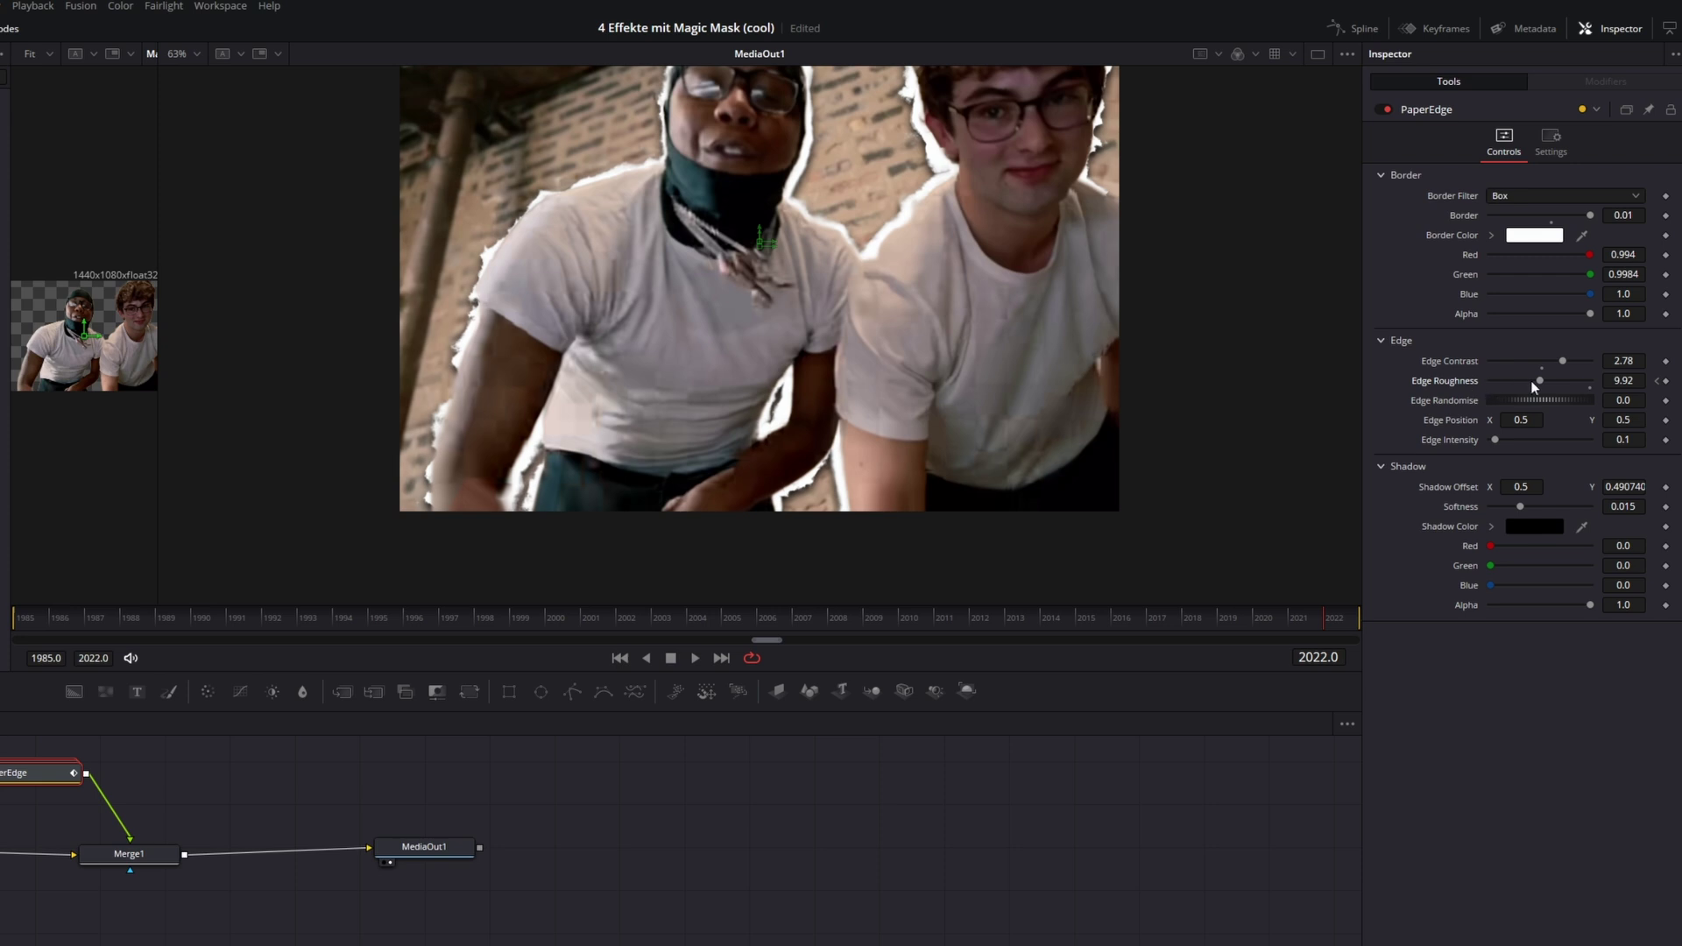
left_click_drag(1532, 380, 1551, 380)
left_click_drag(1194, 623, 35, 629)
key("space")
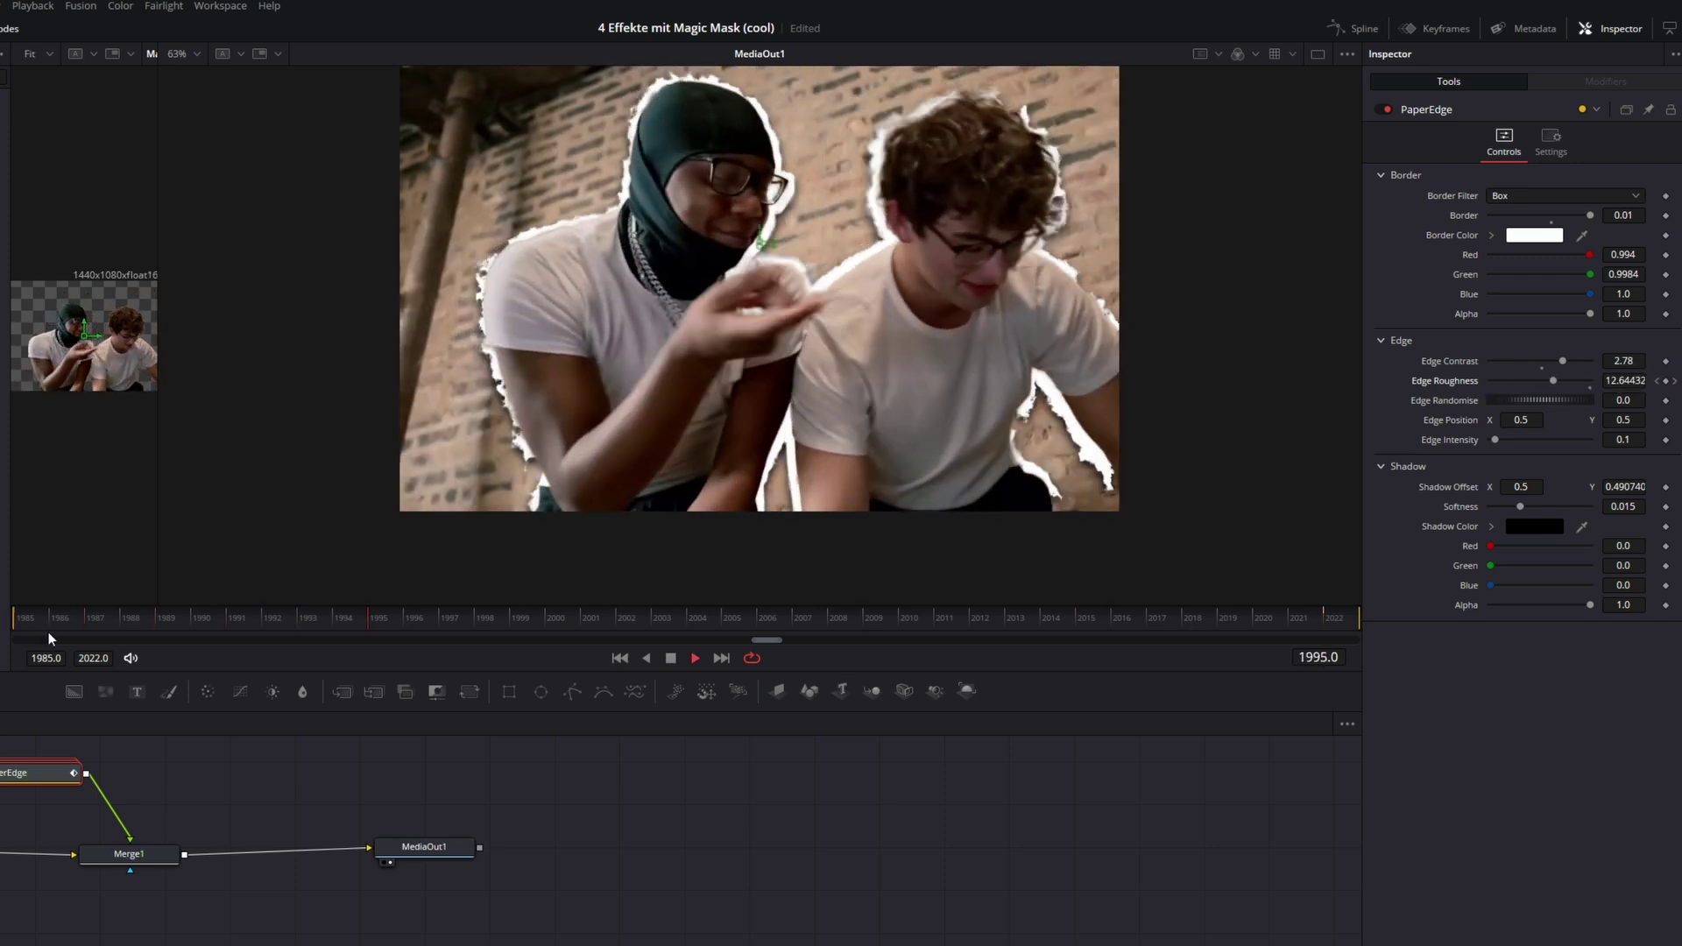
key("space")
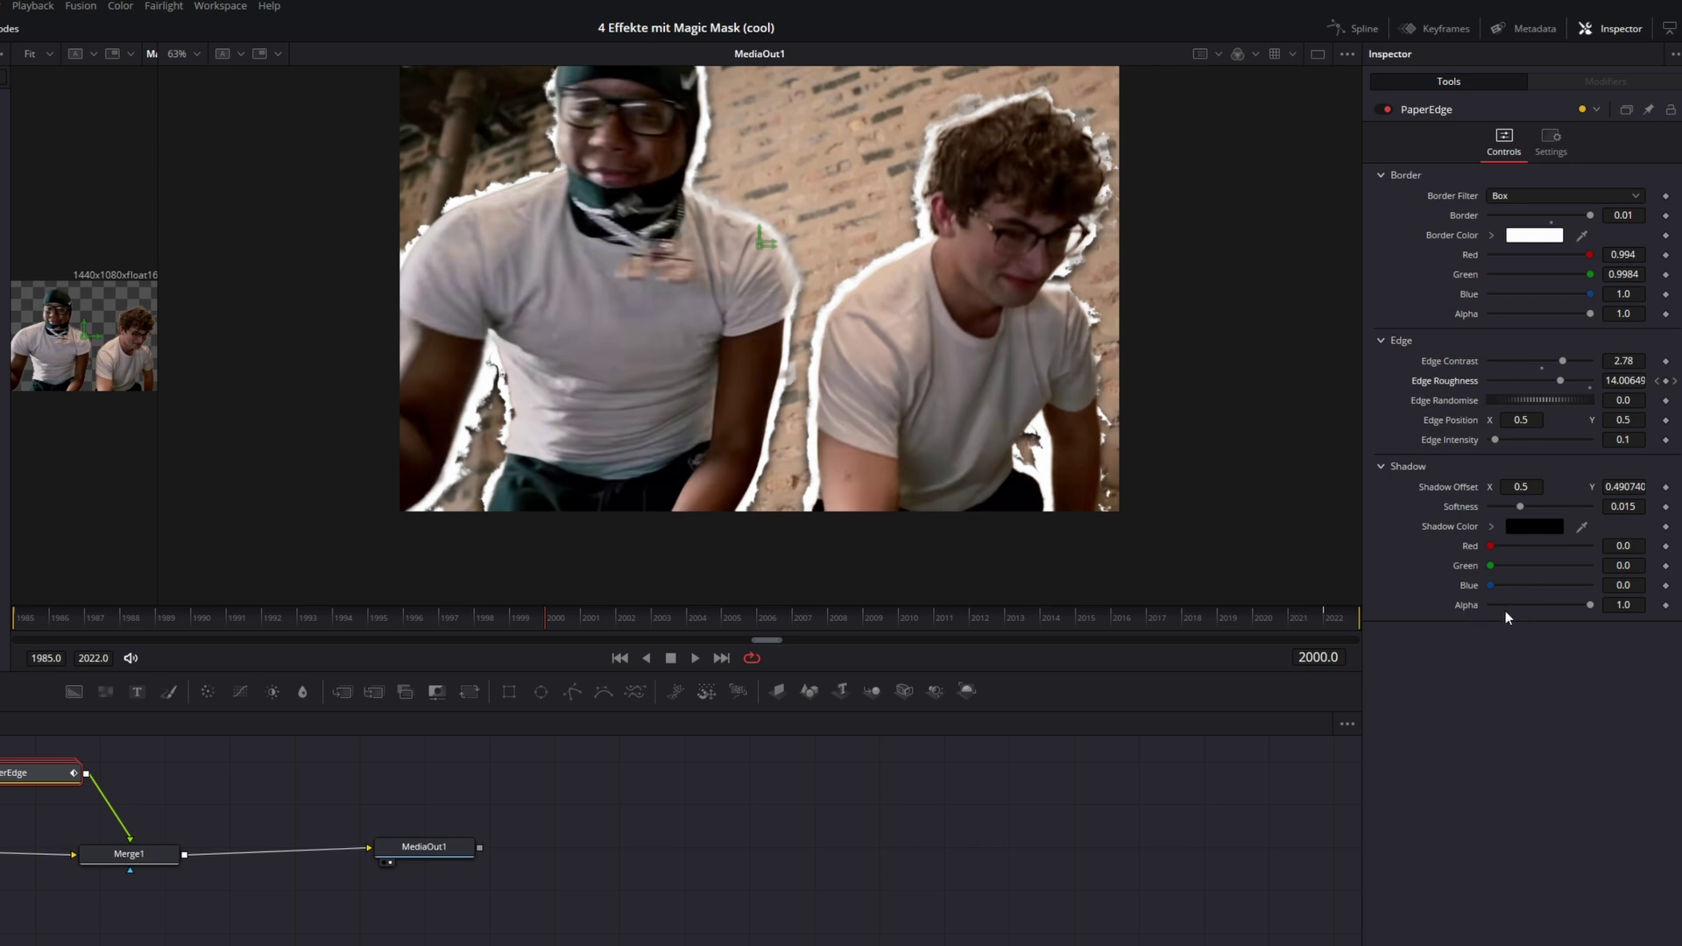
left_click(619, 658)
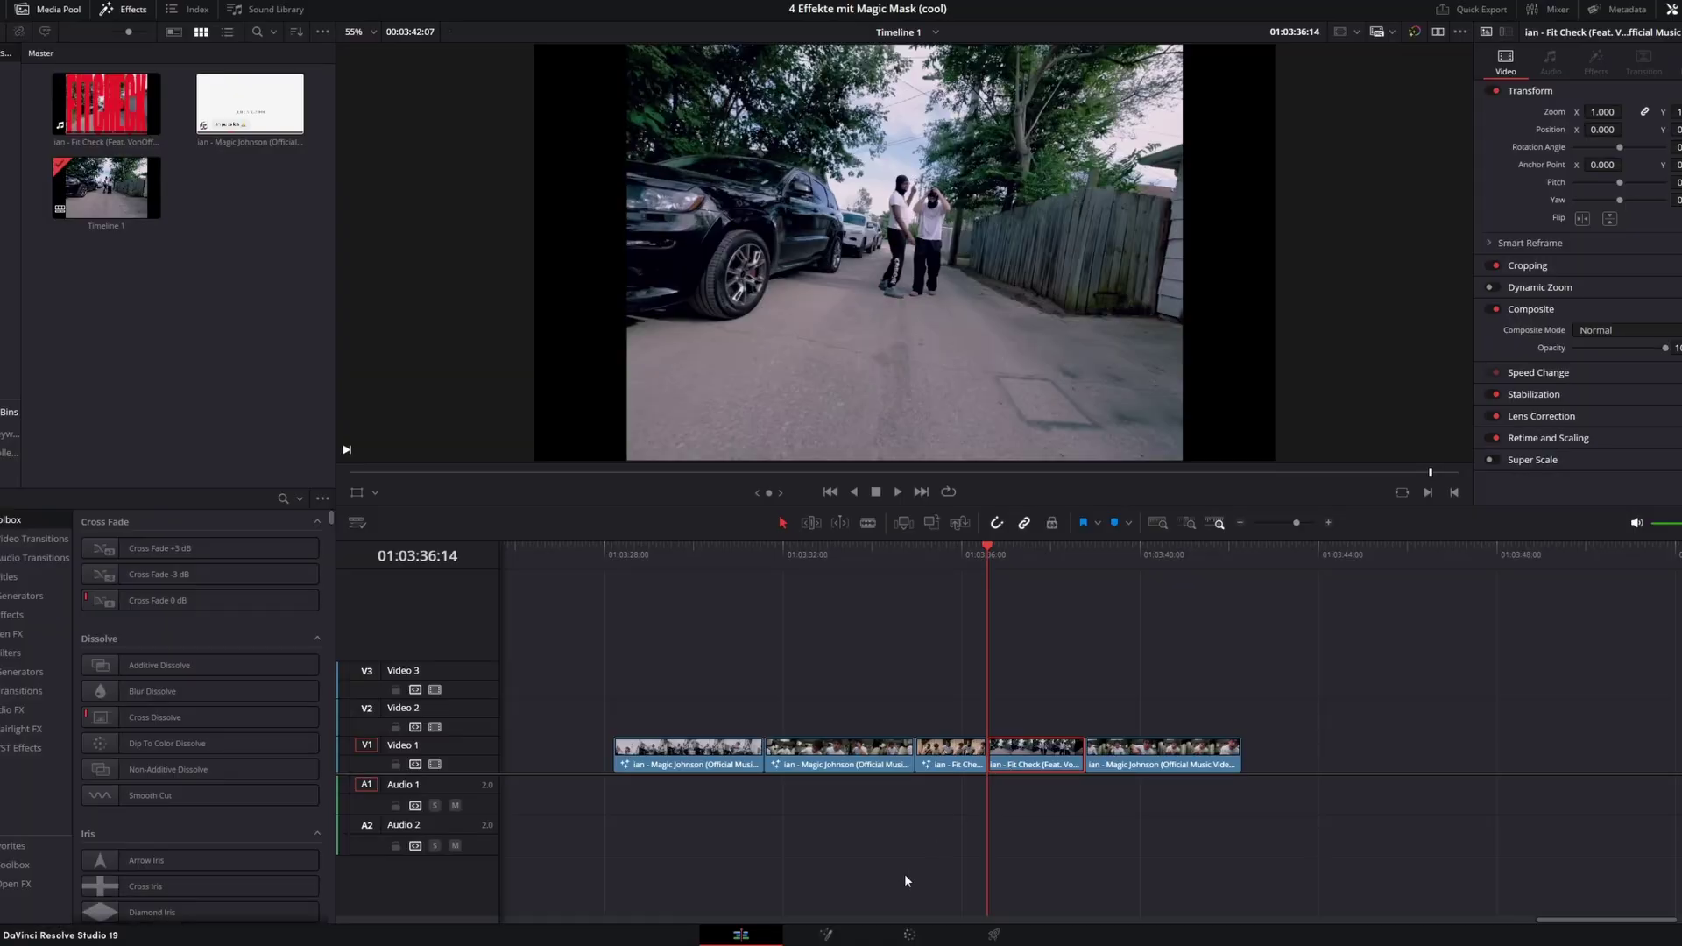
Open the fourth clip, the street scene, in Fusion, widen the first viewer, show MagicMask1 in it and check the mask across frames
left_click(826, 935)
left_click_drag(792, 545, 911, 547)
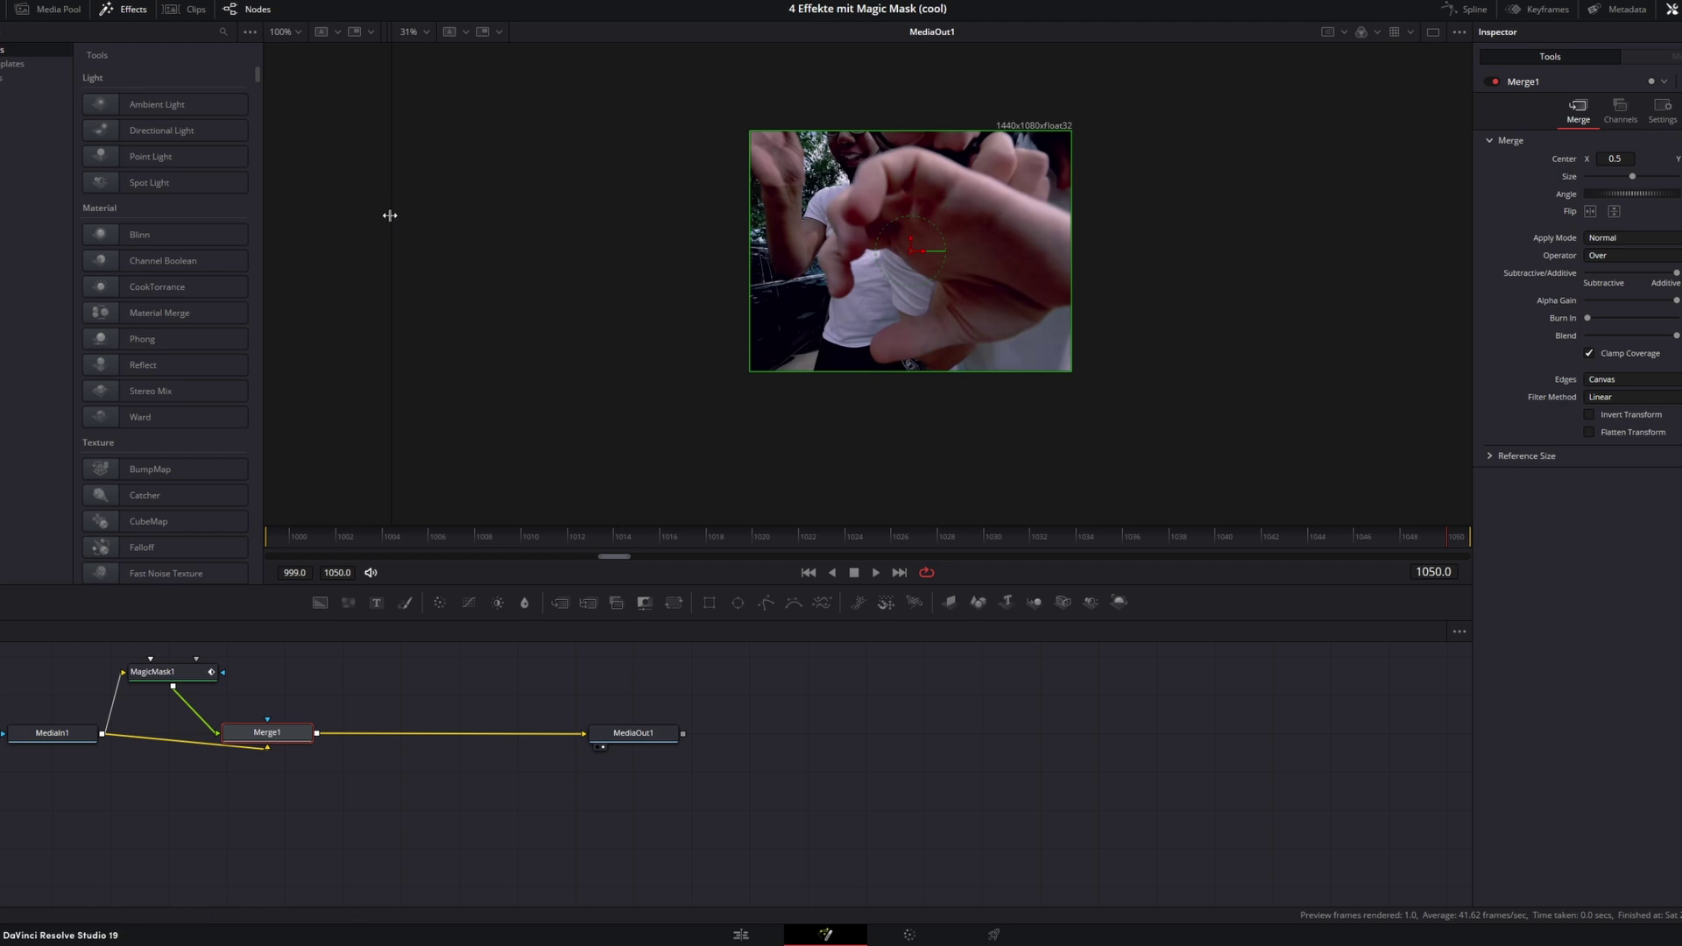
left_click_drag(390, 216, 871, 254)
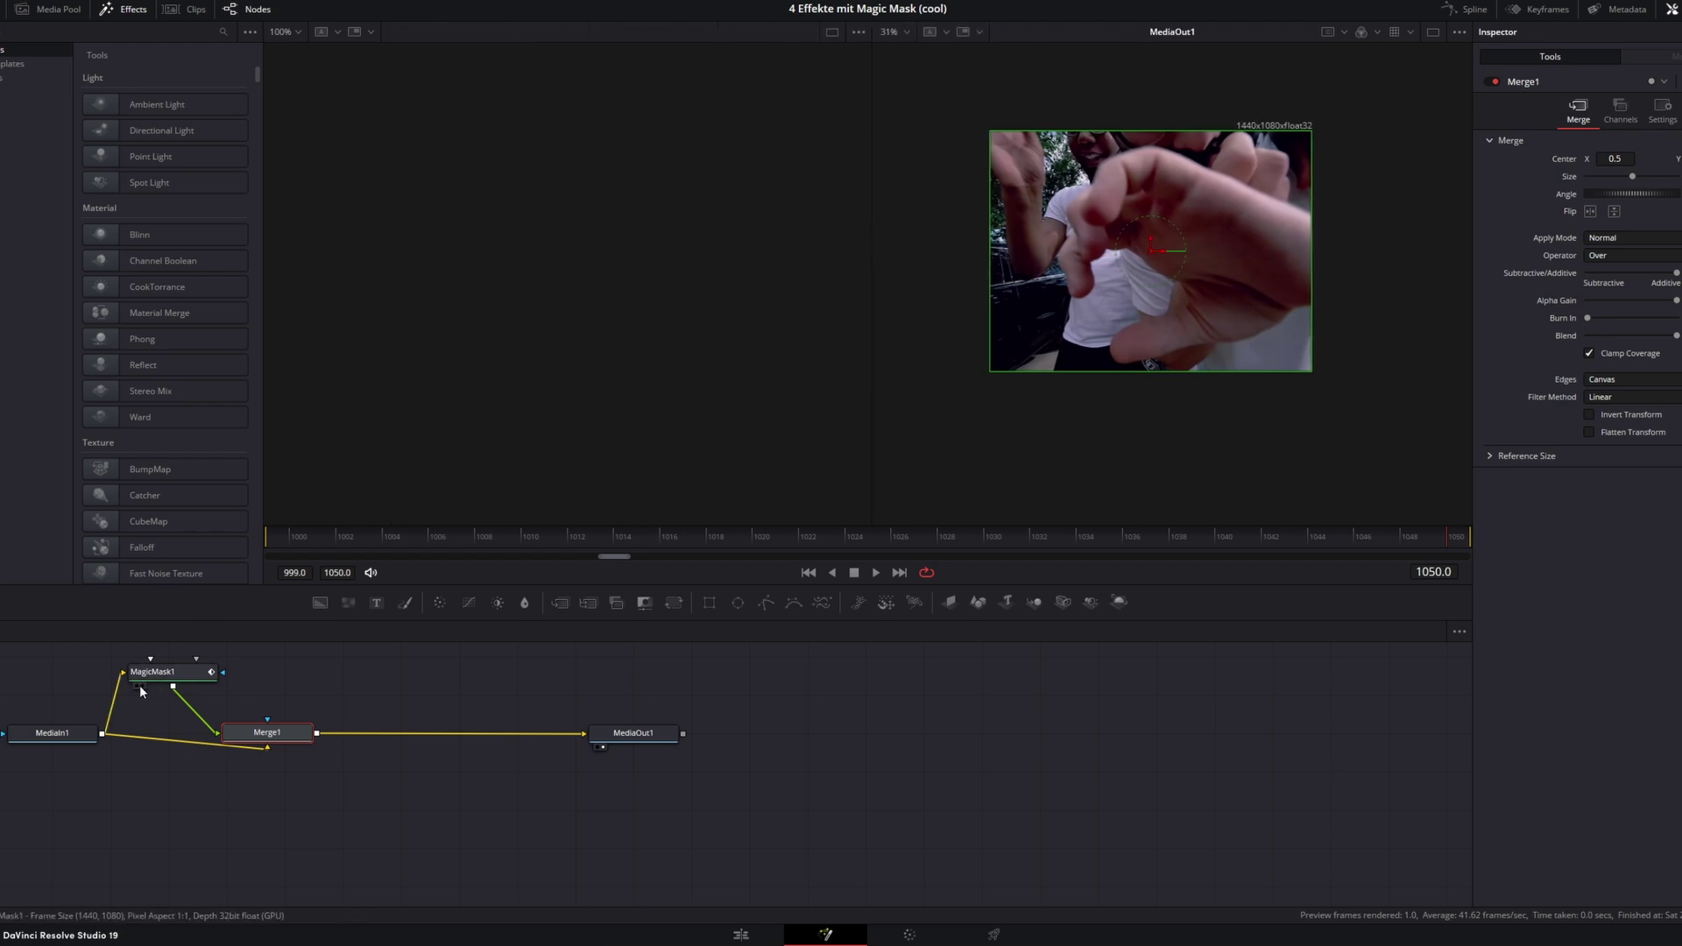
left_click(140, 685)
left_click_drag(638, 538, 1331, 538)
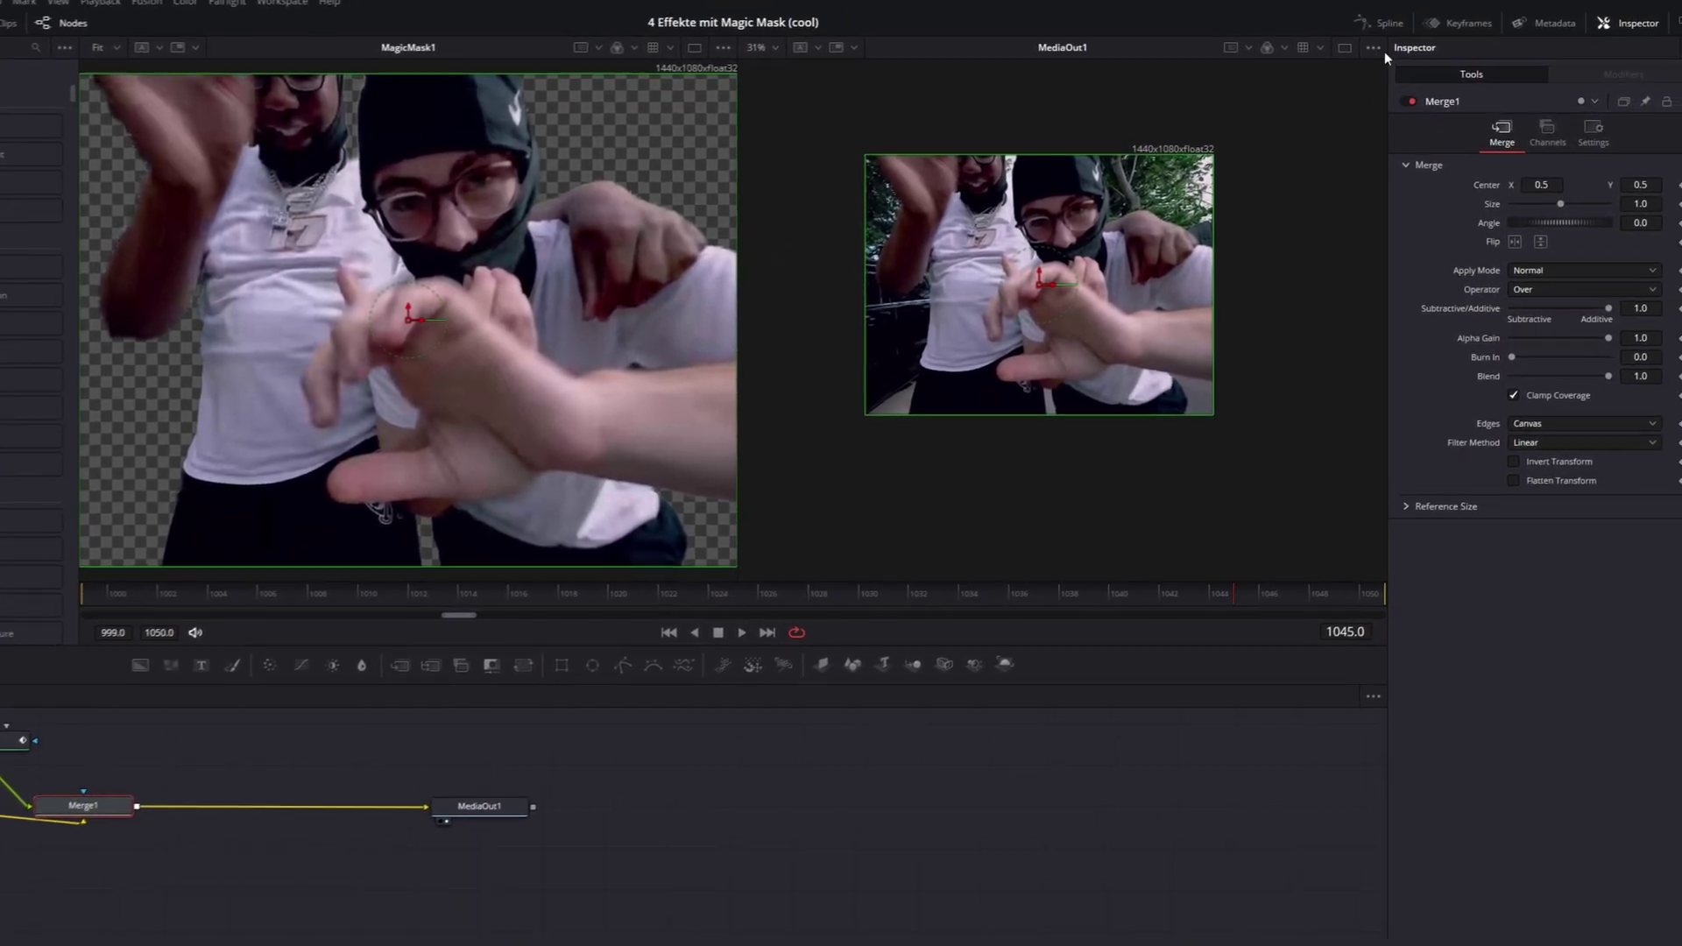
Return to the clip's first frame, 999, and change the Operator of Merge1
key("Home")
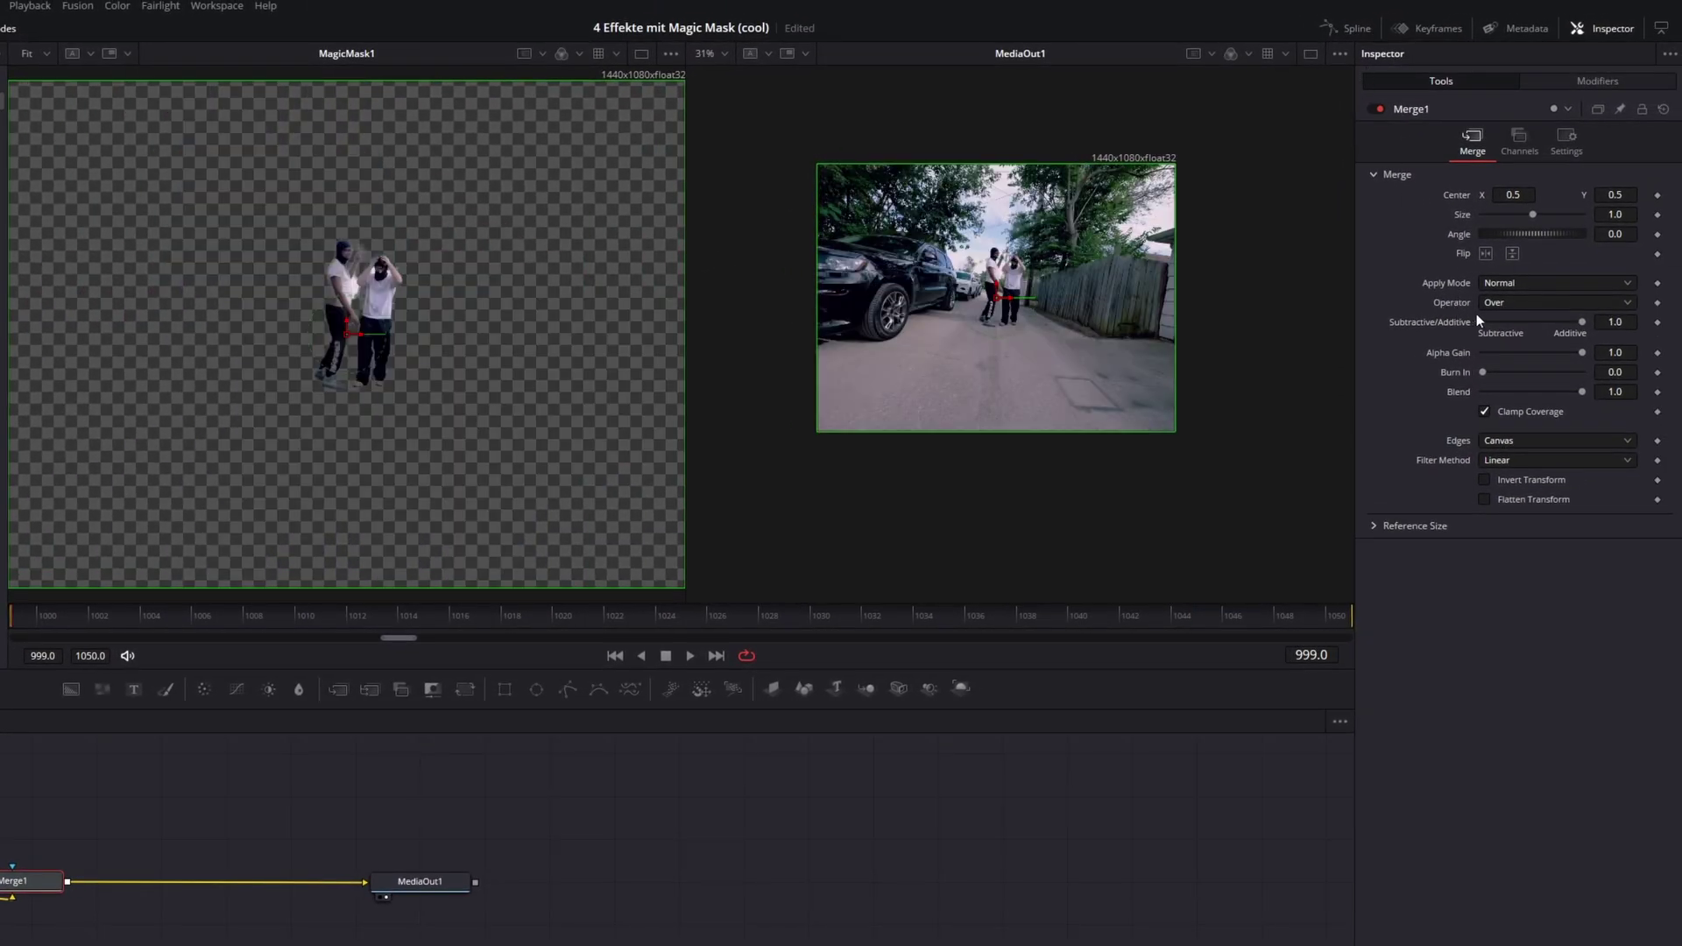
left_click(1510, 301)
left_click(1496, 359)
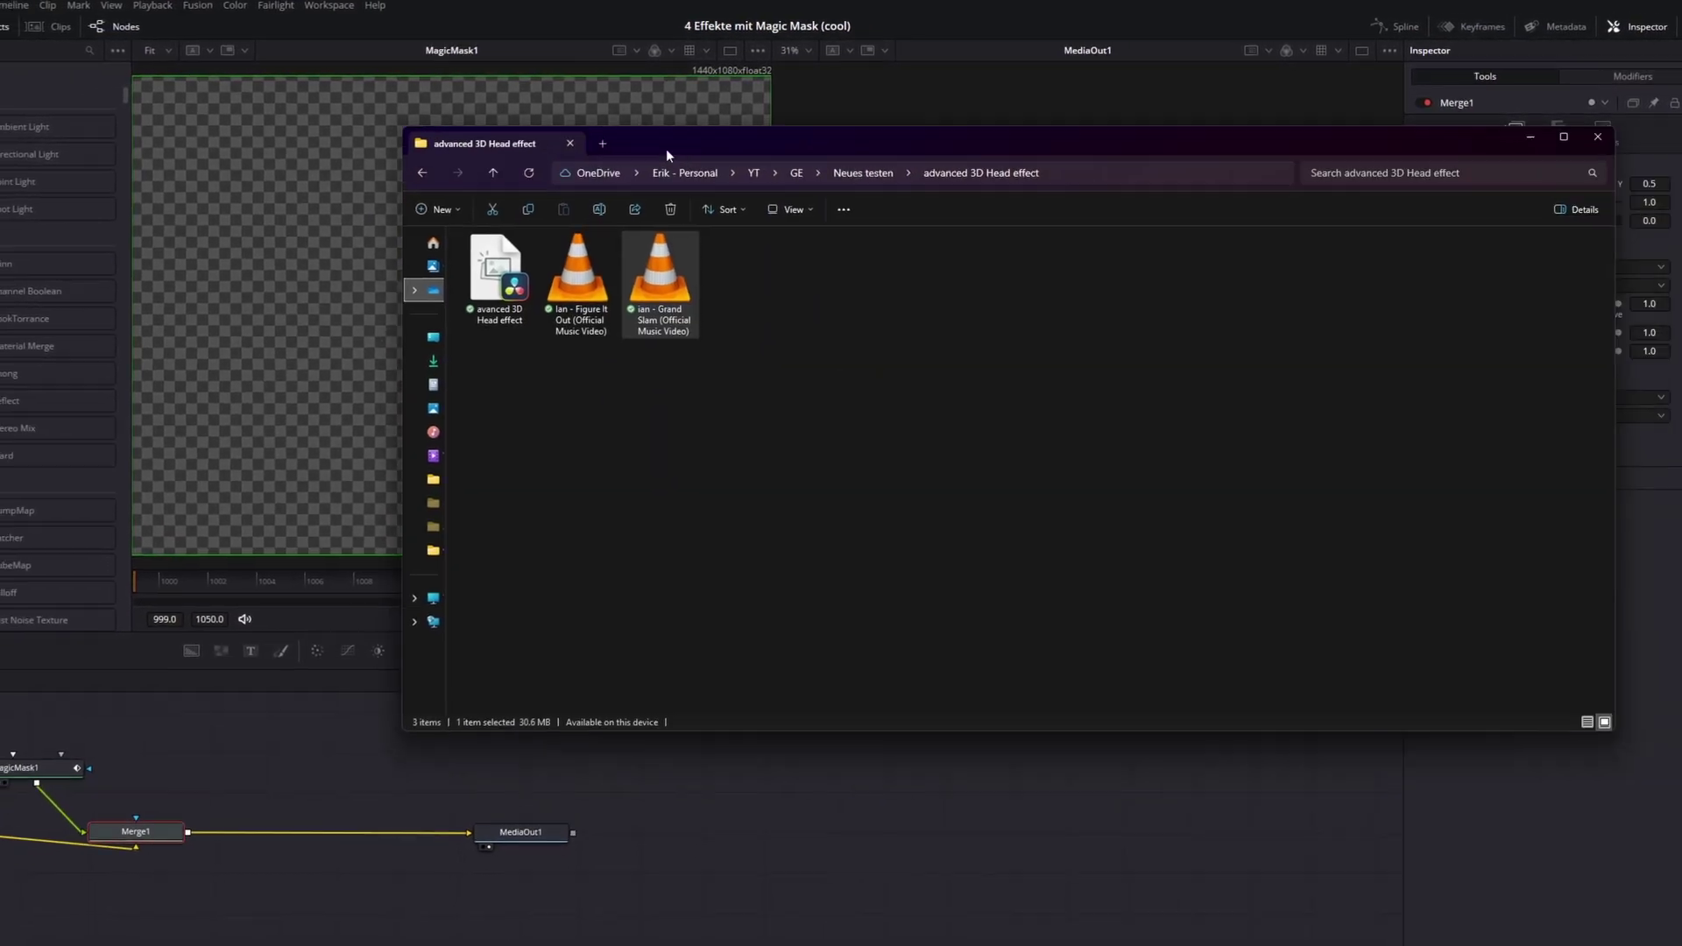
Bring the ian - Grand Slam (Official Music Video) file into the node graph, merge it between Merge1 and MediaOut1, and preview the playback
left_click_drag(660, 272, 387, 753)
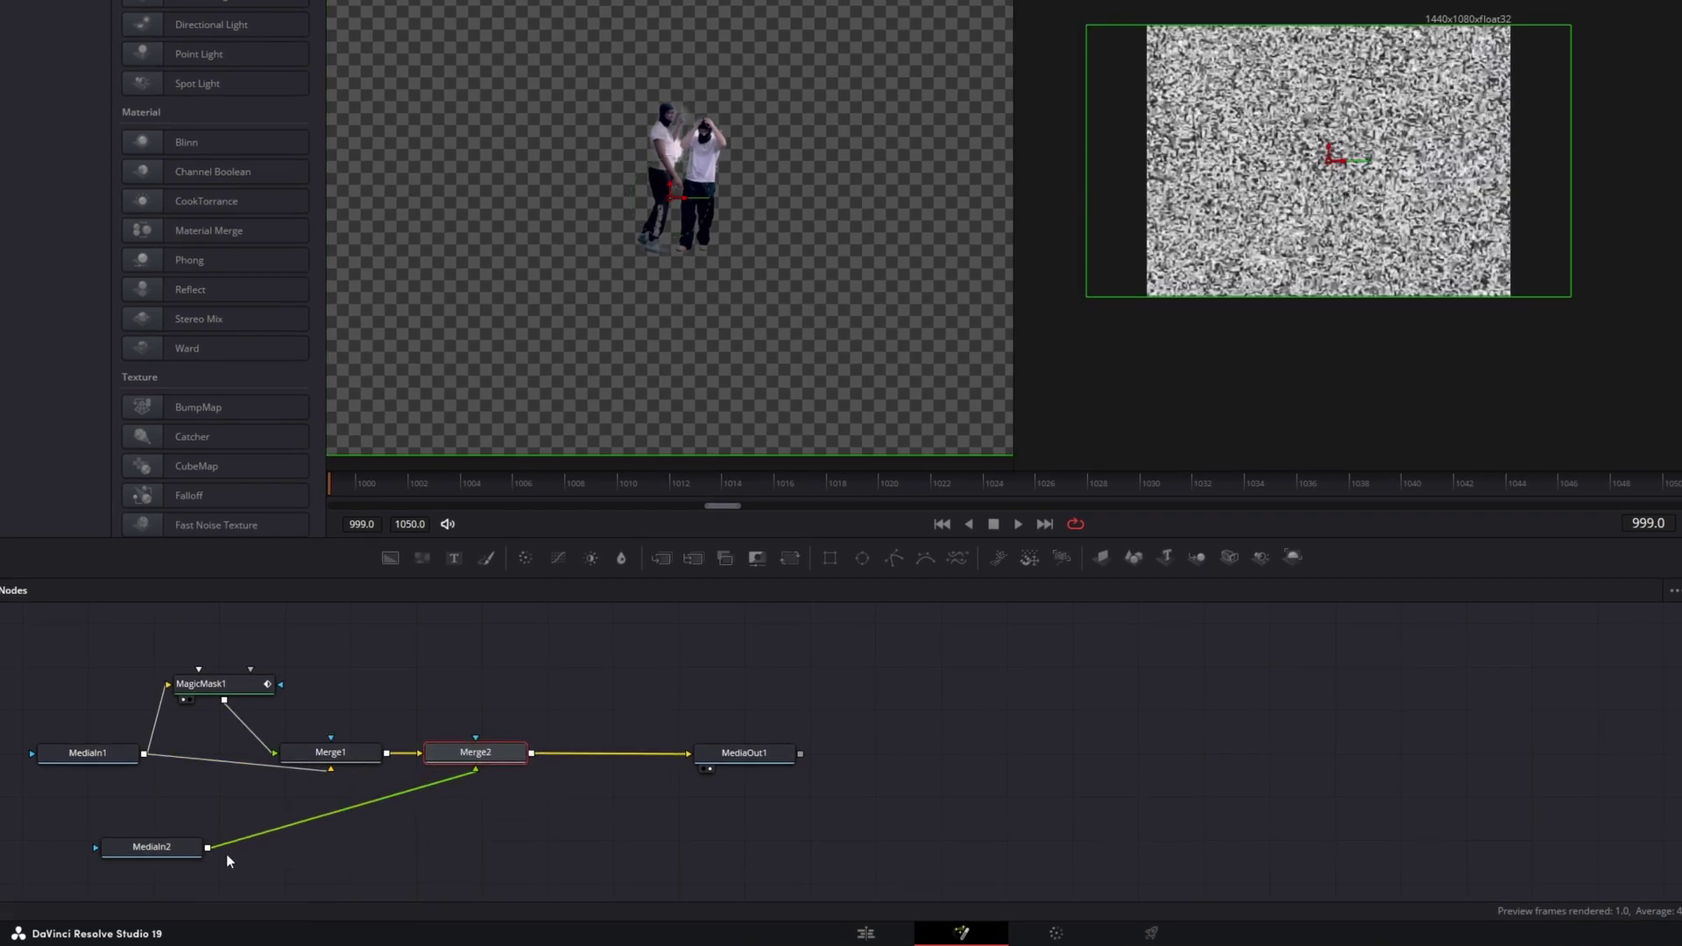
key("space")
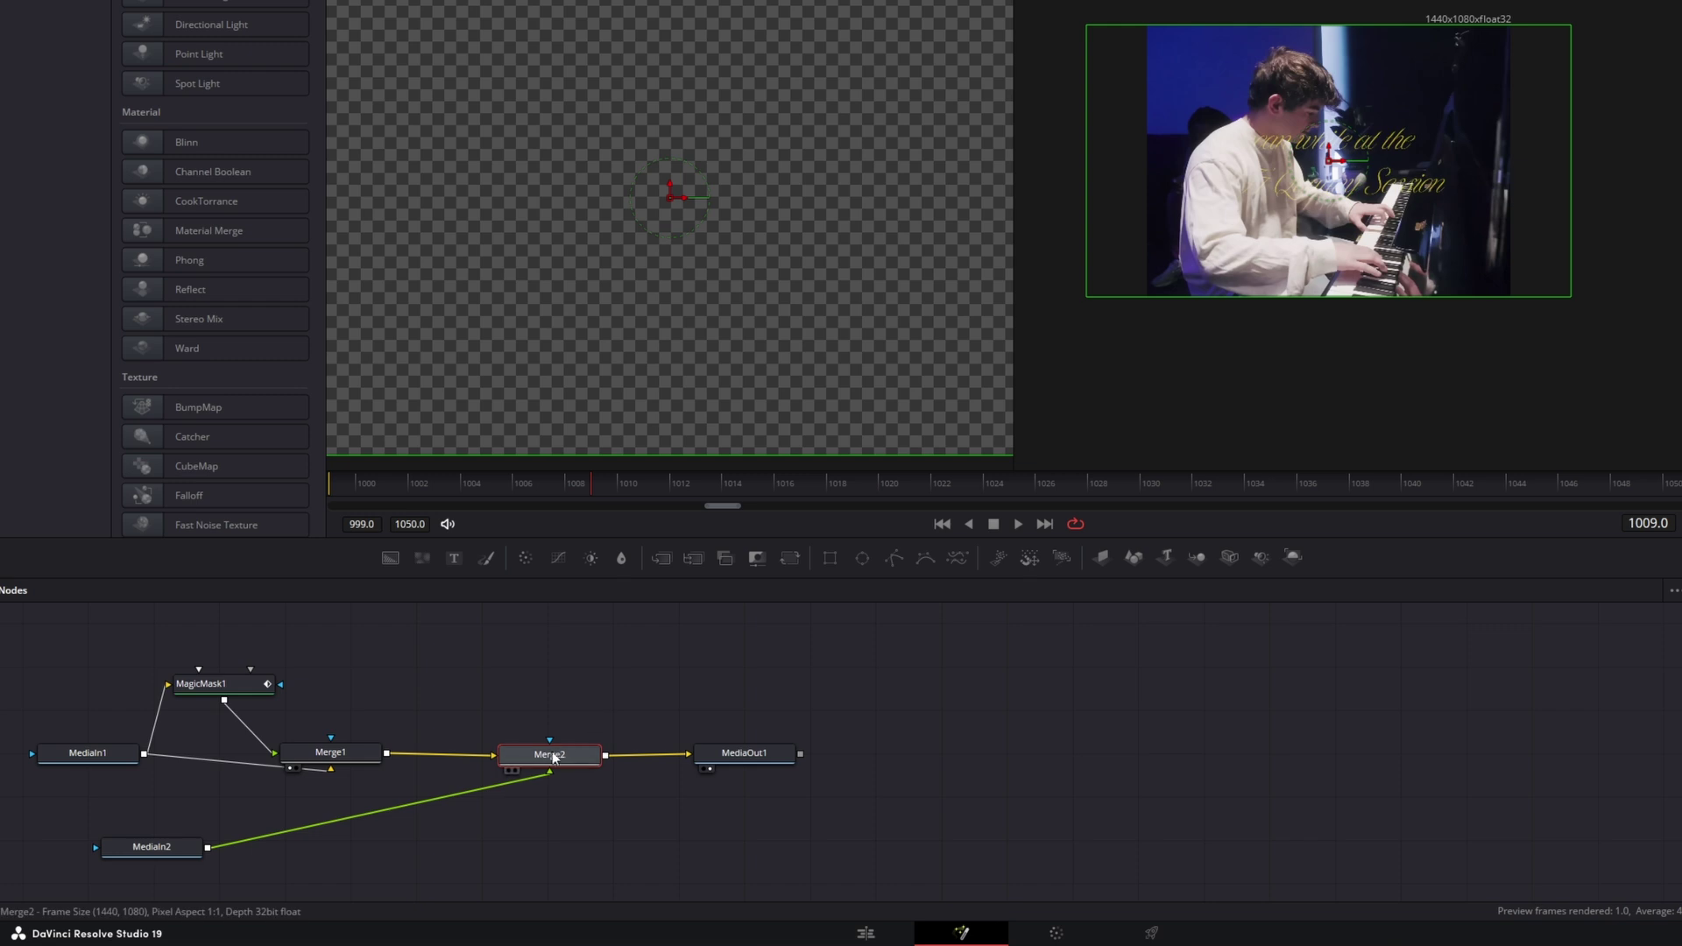
Swap the foreground and background inputs of Merge2 and of Merge1 so the other video fills the people's cut-out shapes
mouse_move(578, 759)
key("ctrl+t")
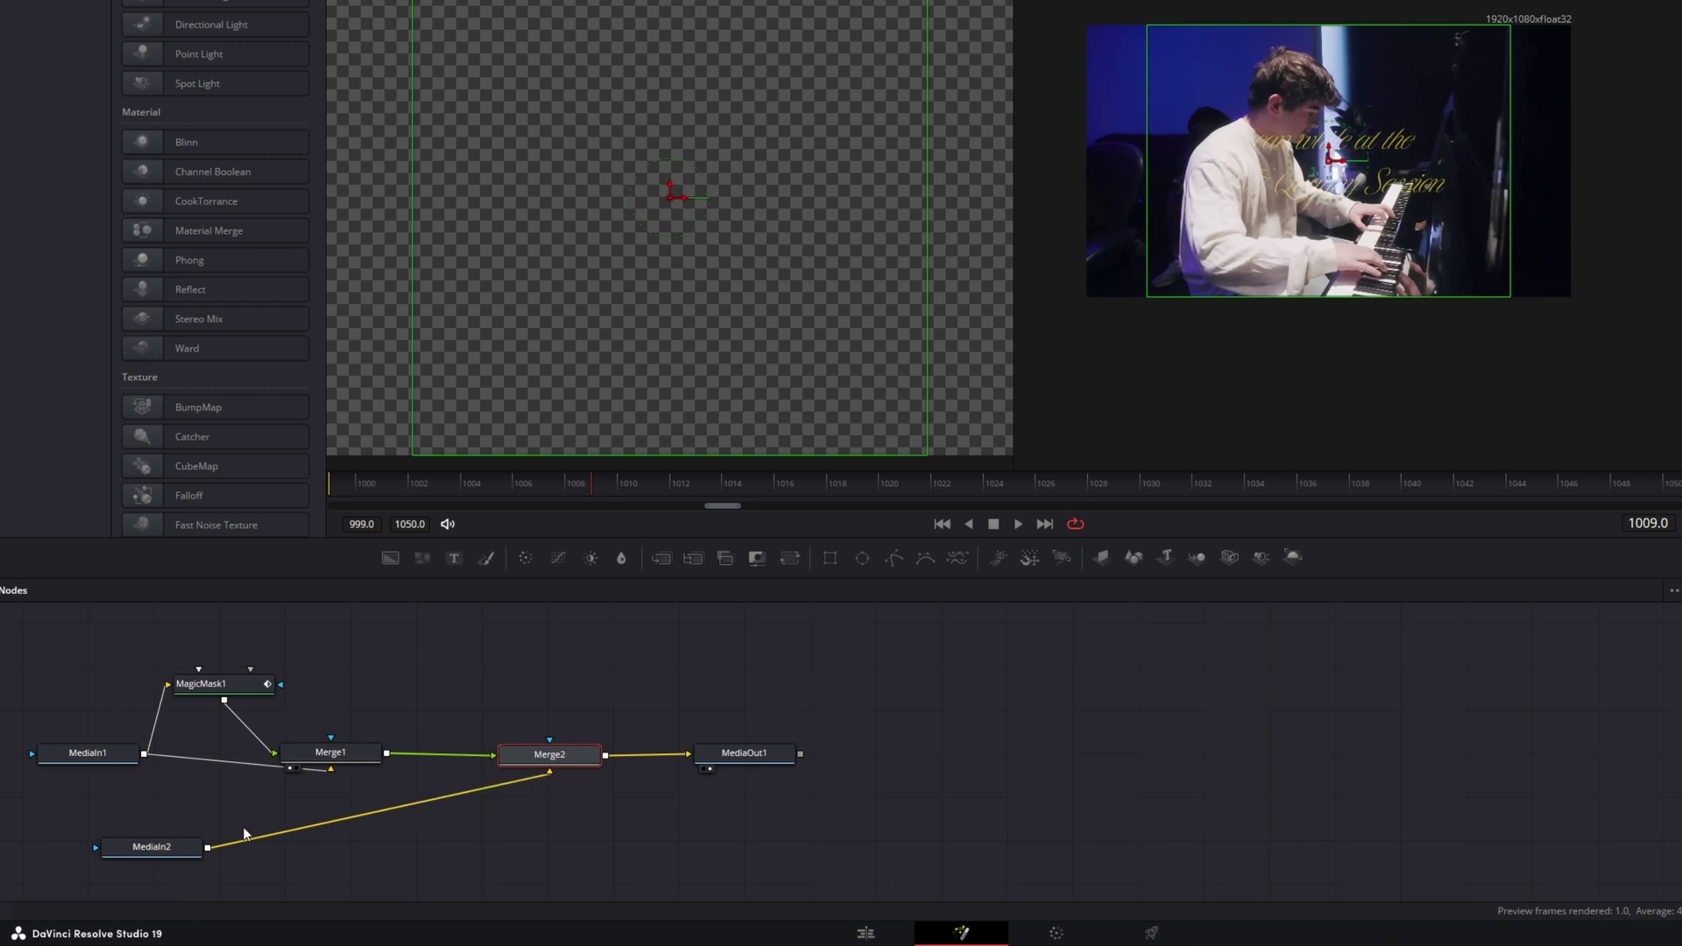
left_click(347, 754)
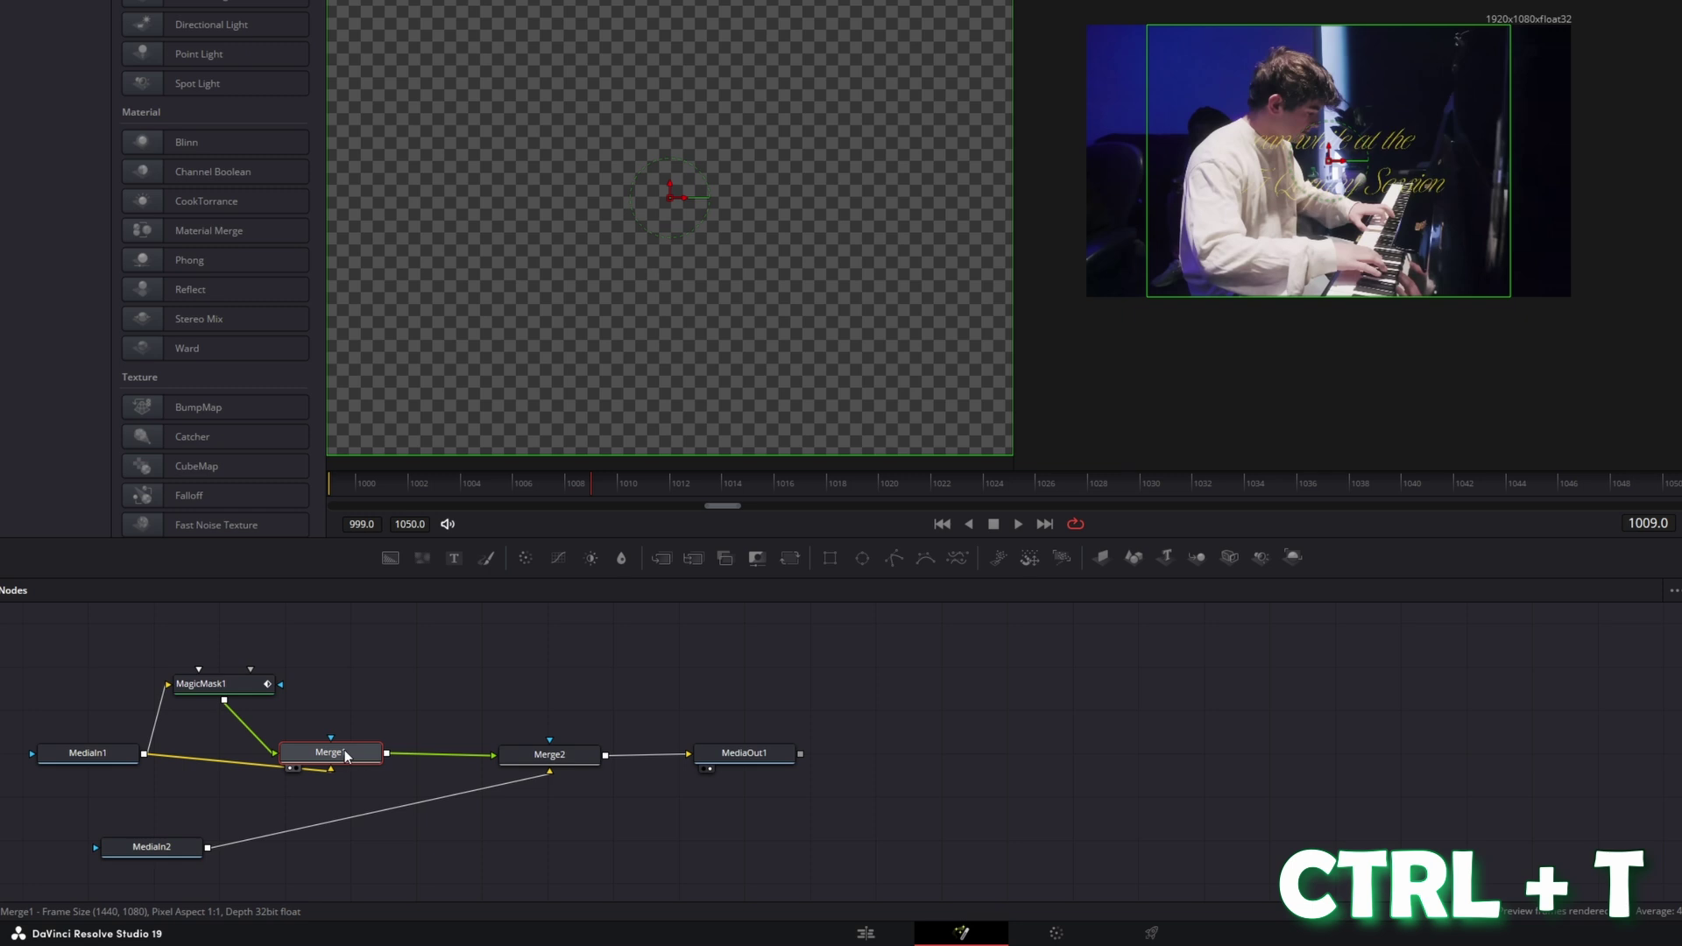
key("ctrl+t")
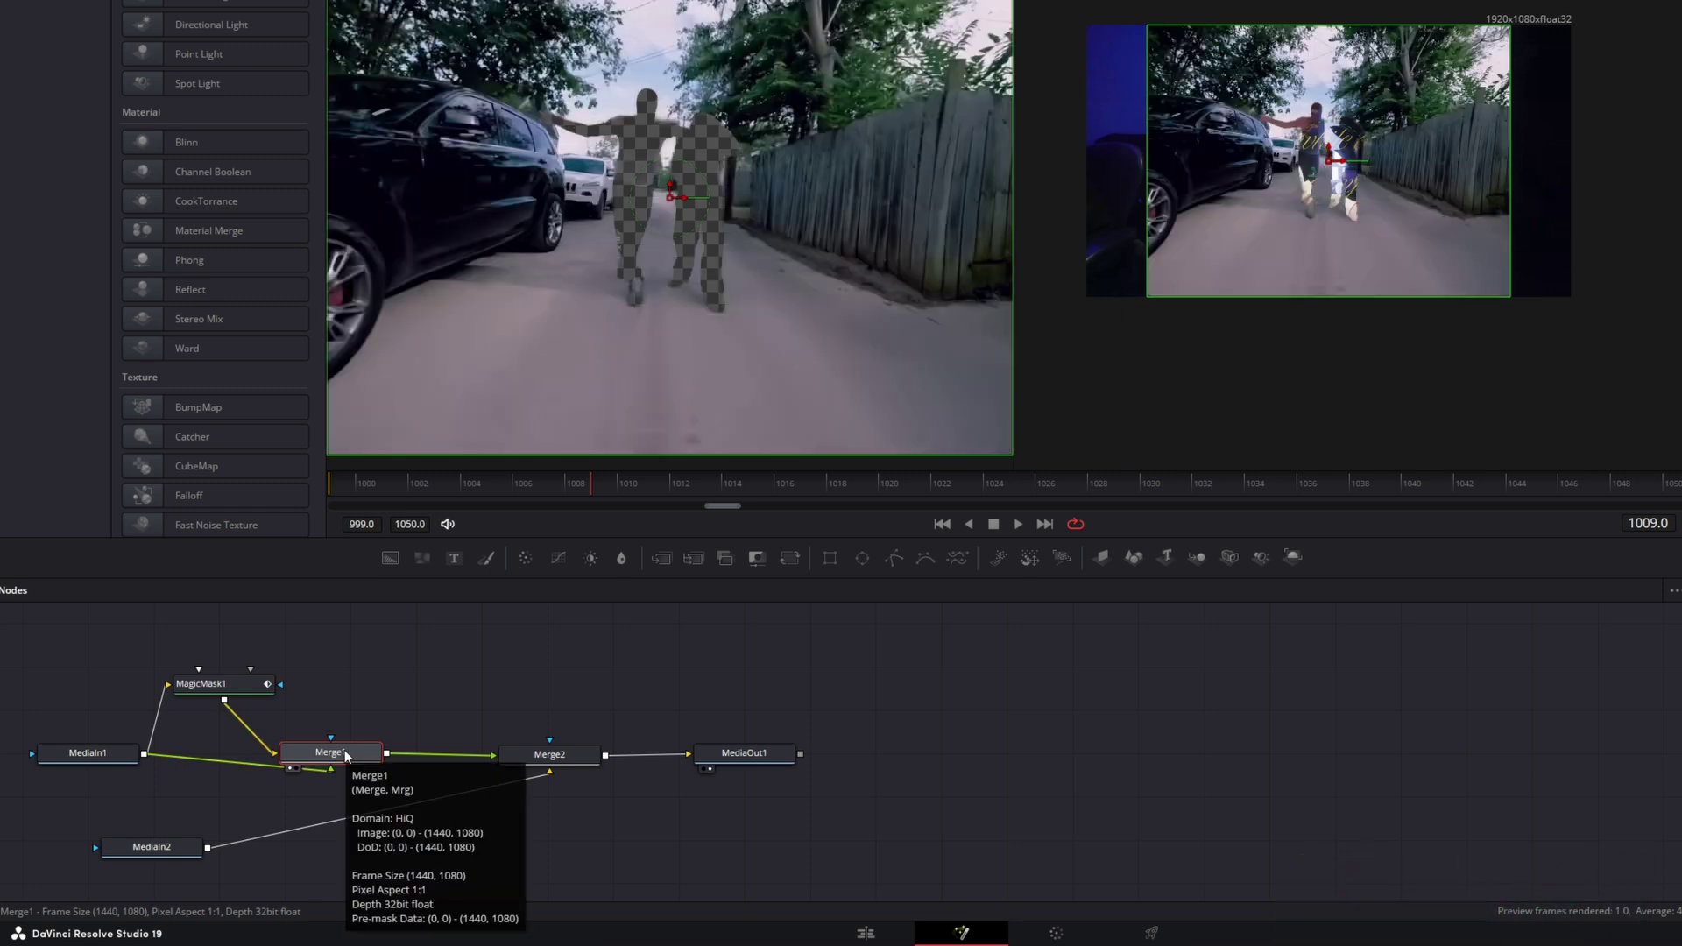
left_click_drag(345, 750, 288, 775)
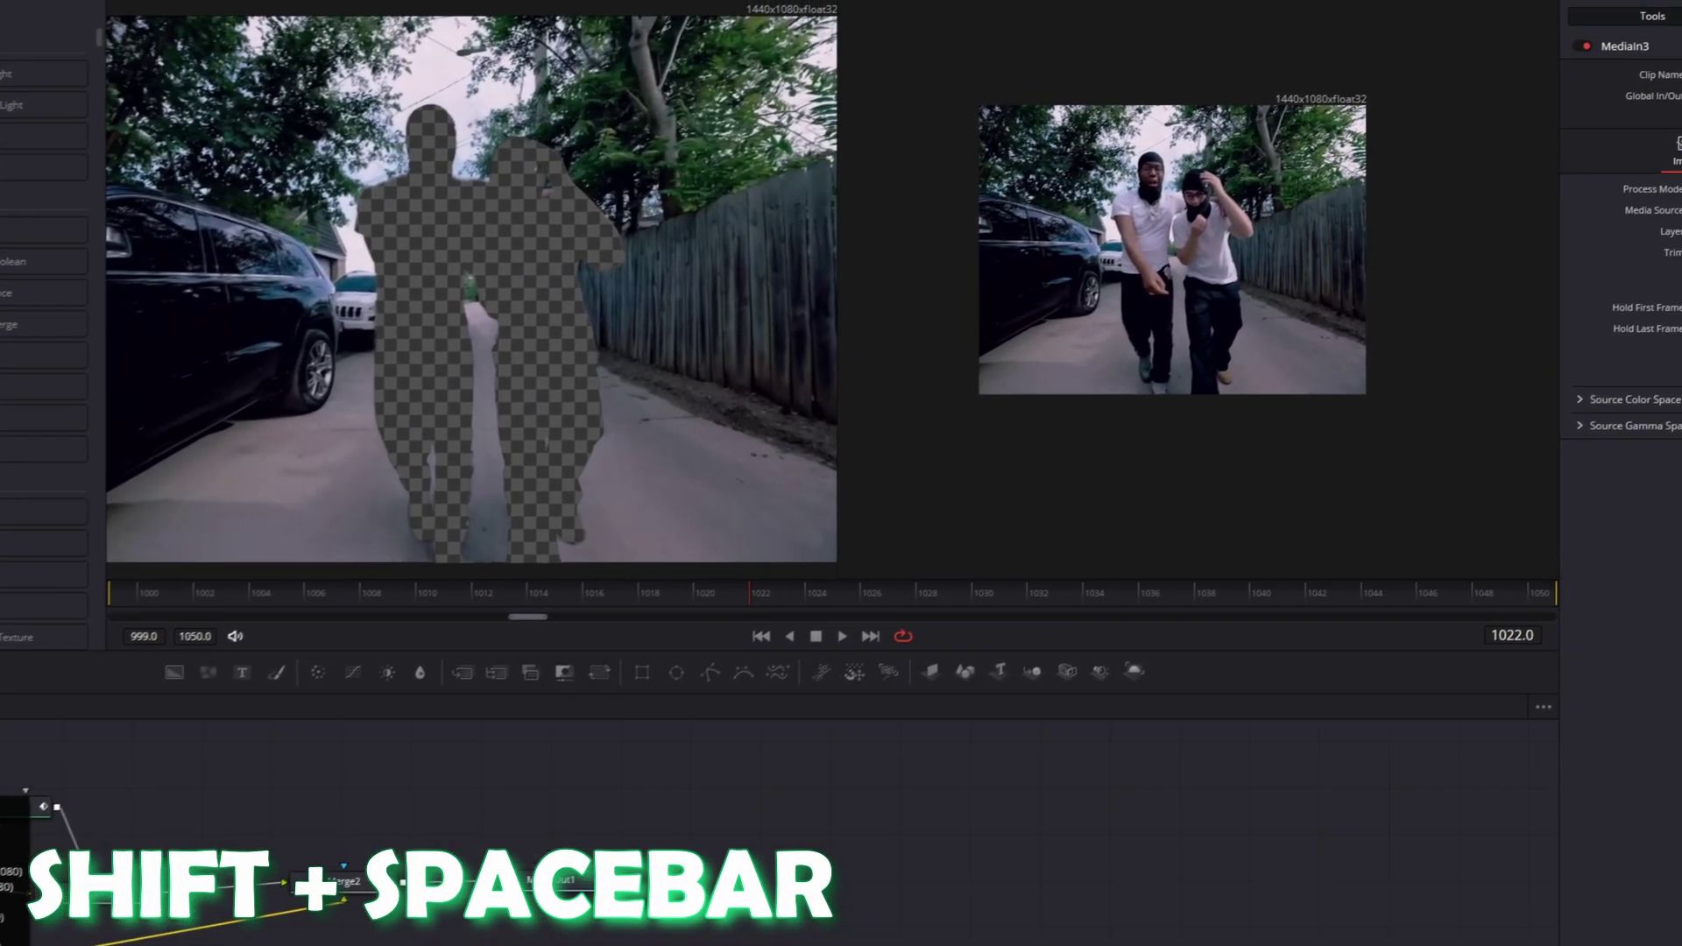
Insert a Time Speed node between MediaIn3 and Merge2, set its Delay to 144.5, and play the result
key("shift+space")
type("magic")
key("BackSpace")
key("BackSpace")
key("BackSpace")
key("BackSpace")
key("BackSpace")
type("time speed")
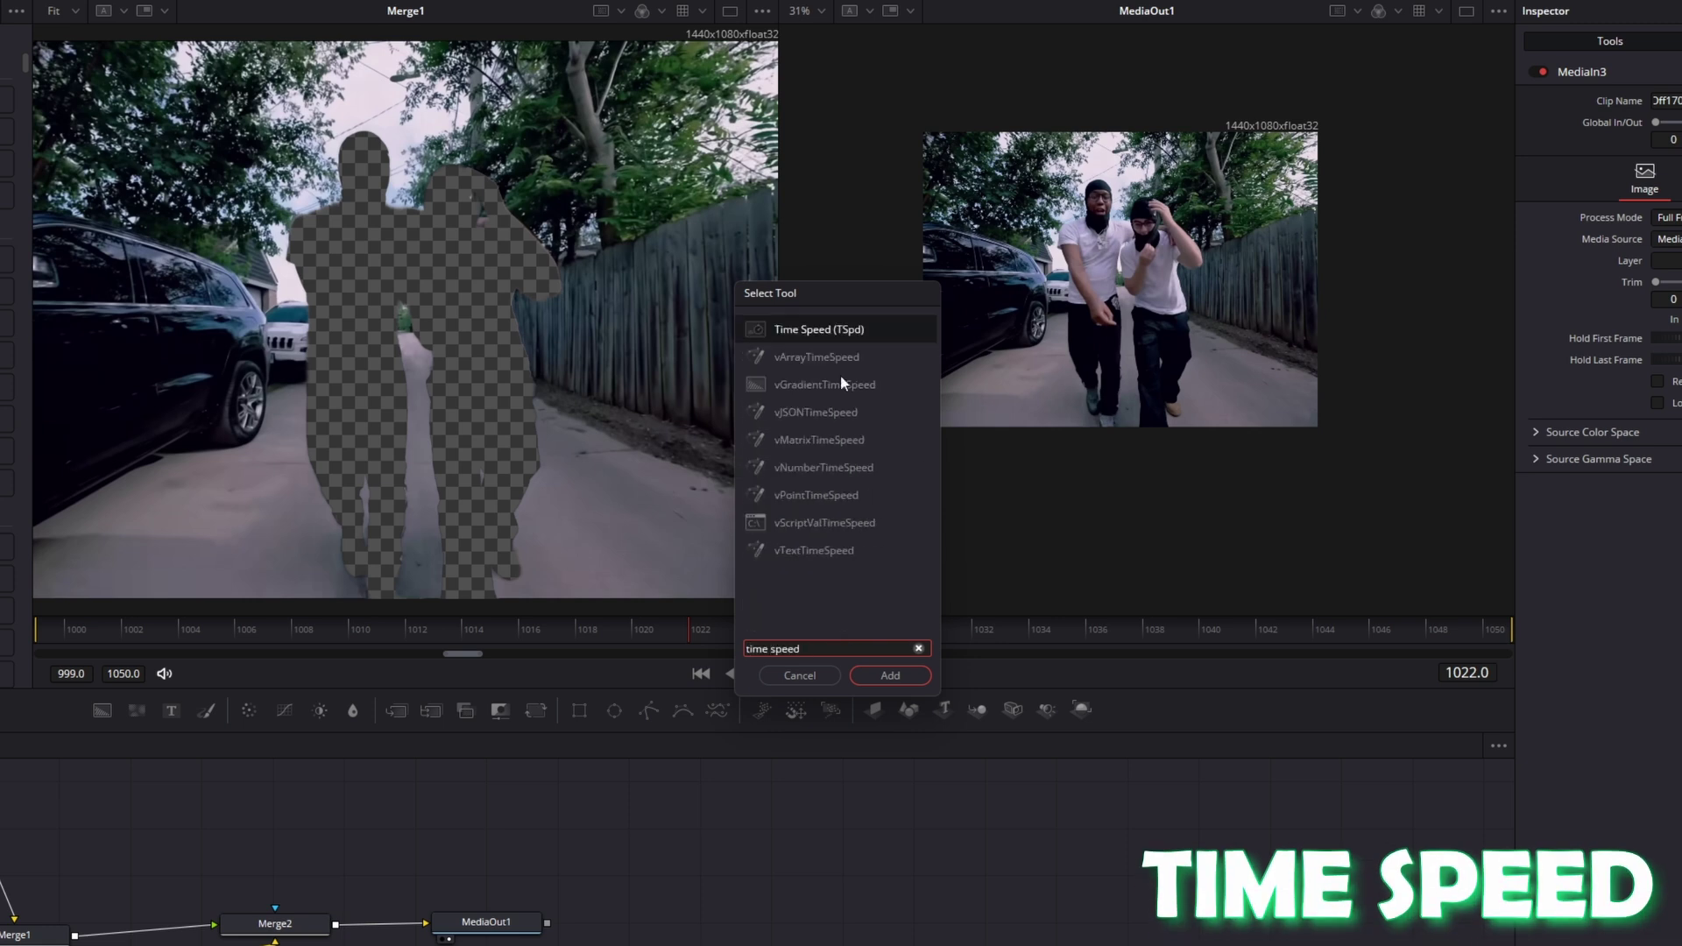
left_click(869, 673)
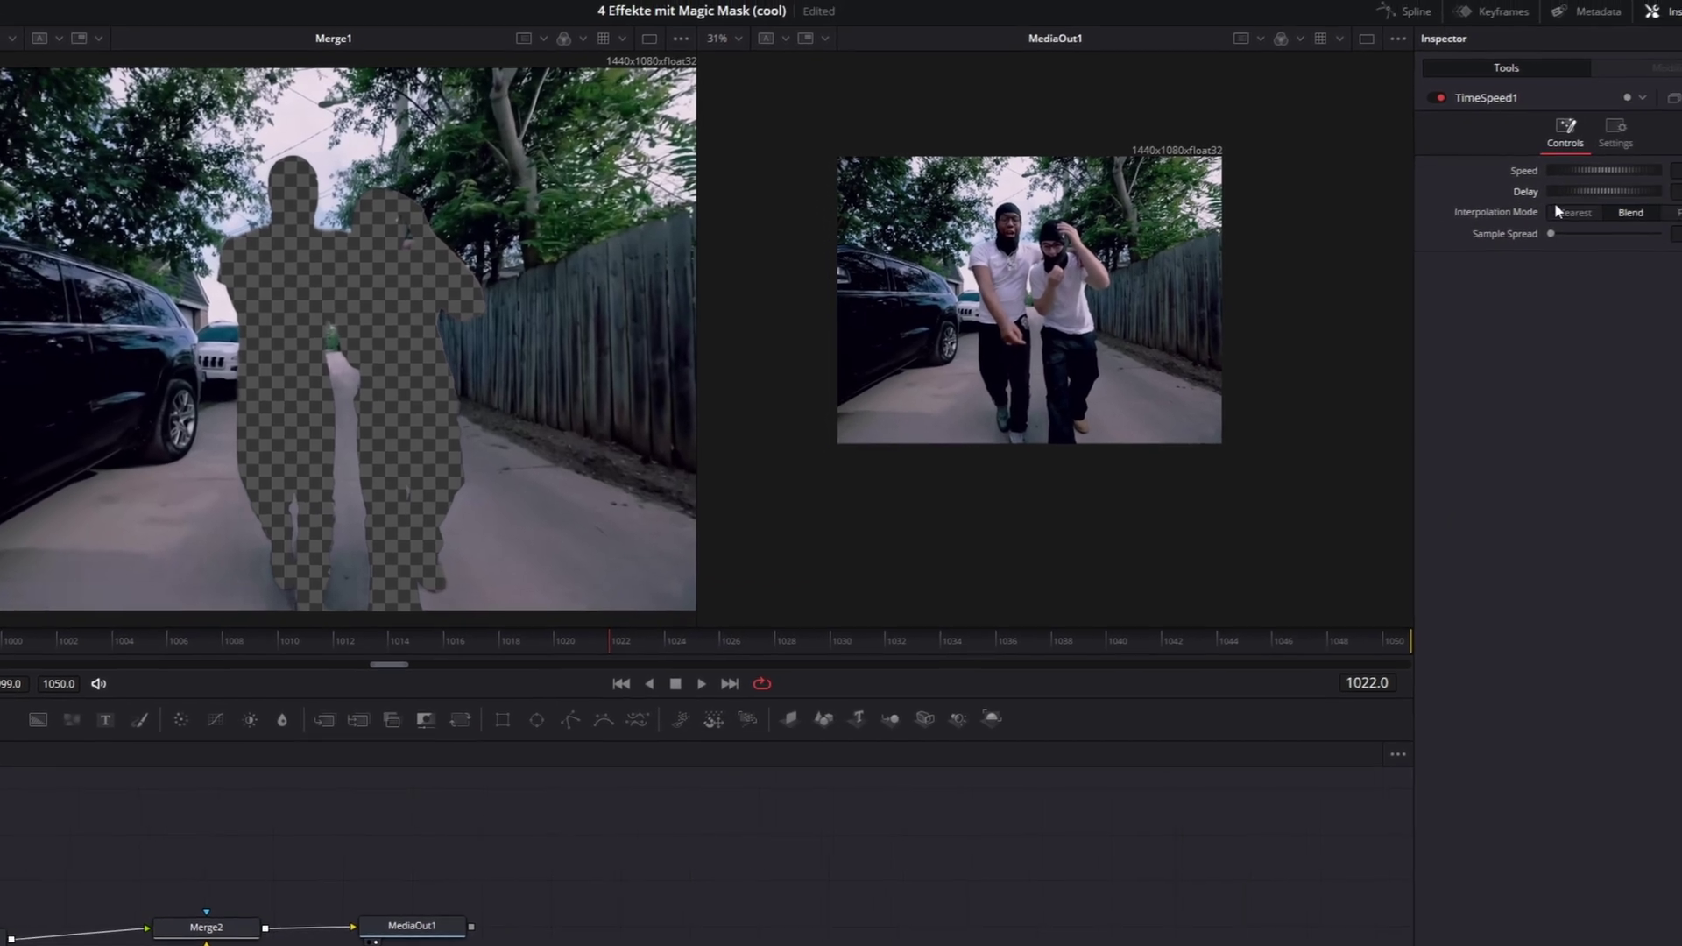
left_click_drag(1501, 205, 1607, 216)
key("space")
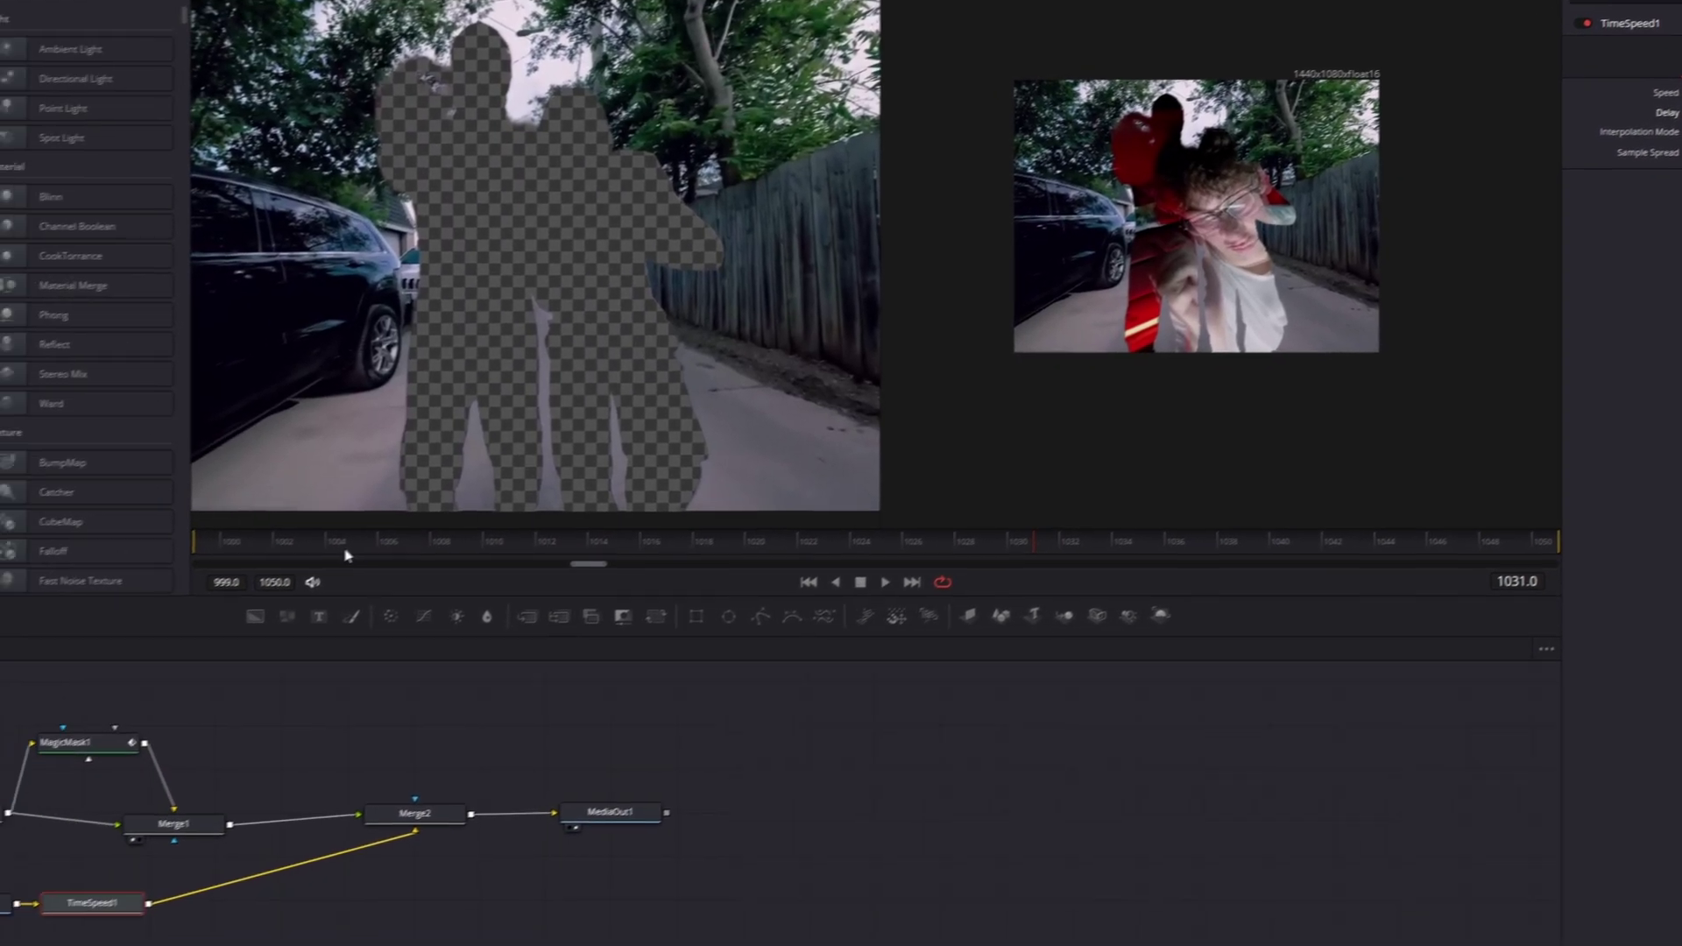
Add a Soft Glow after TimeSpeed1 with Threshold 0.394 and Gain 1.102, and play back the composition
key("shift+space")
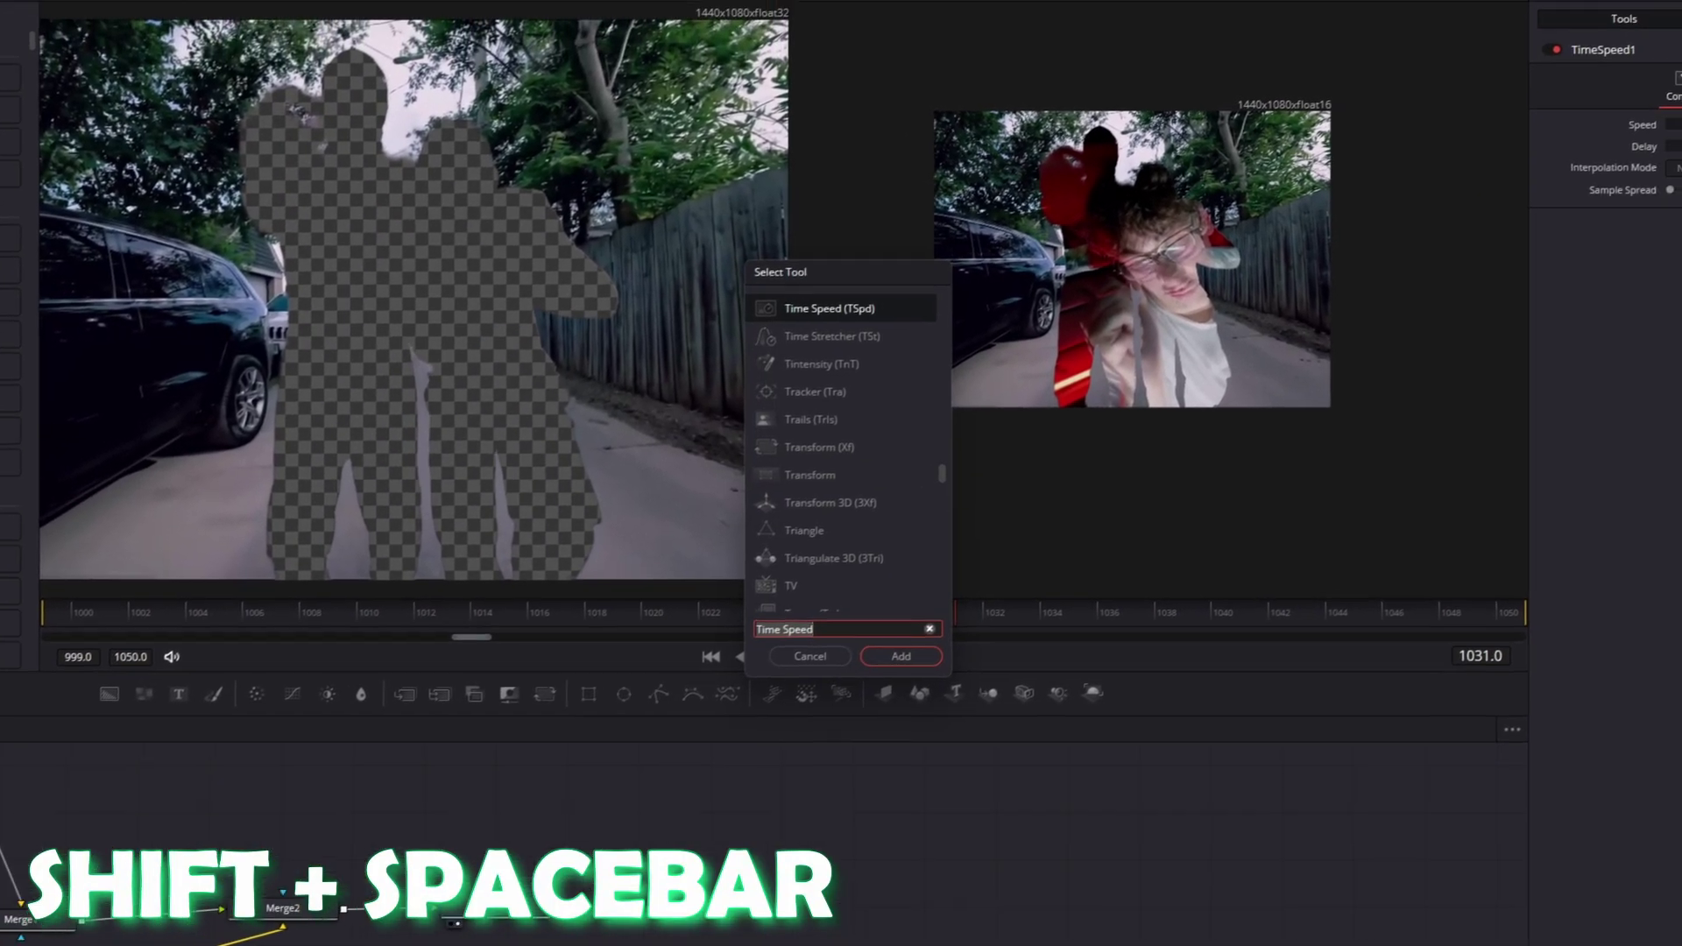
type("soft glow")
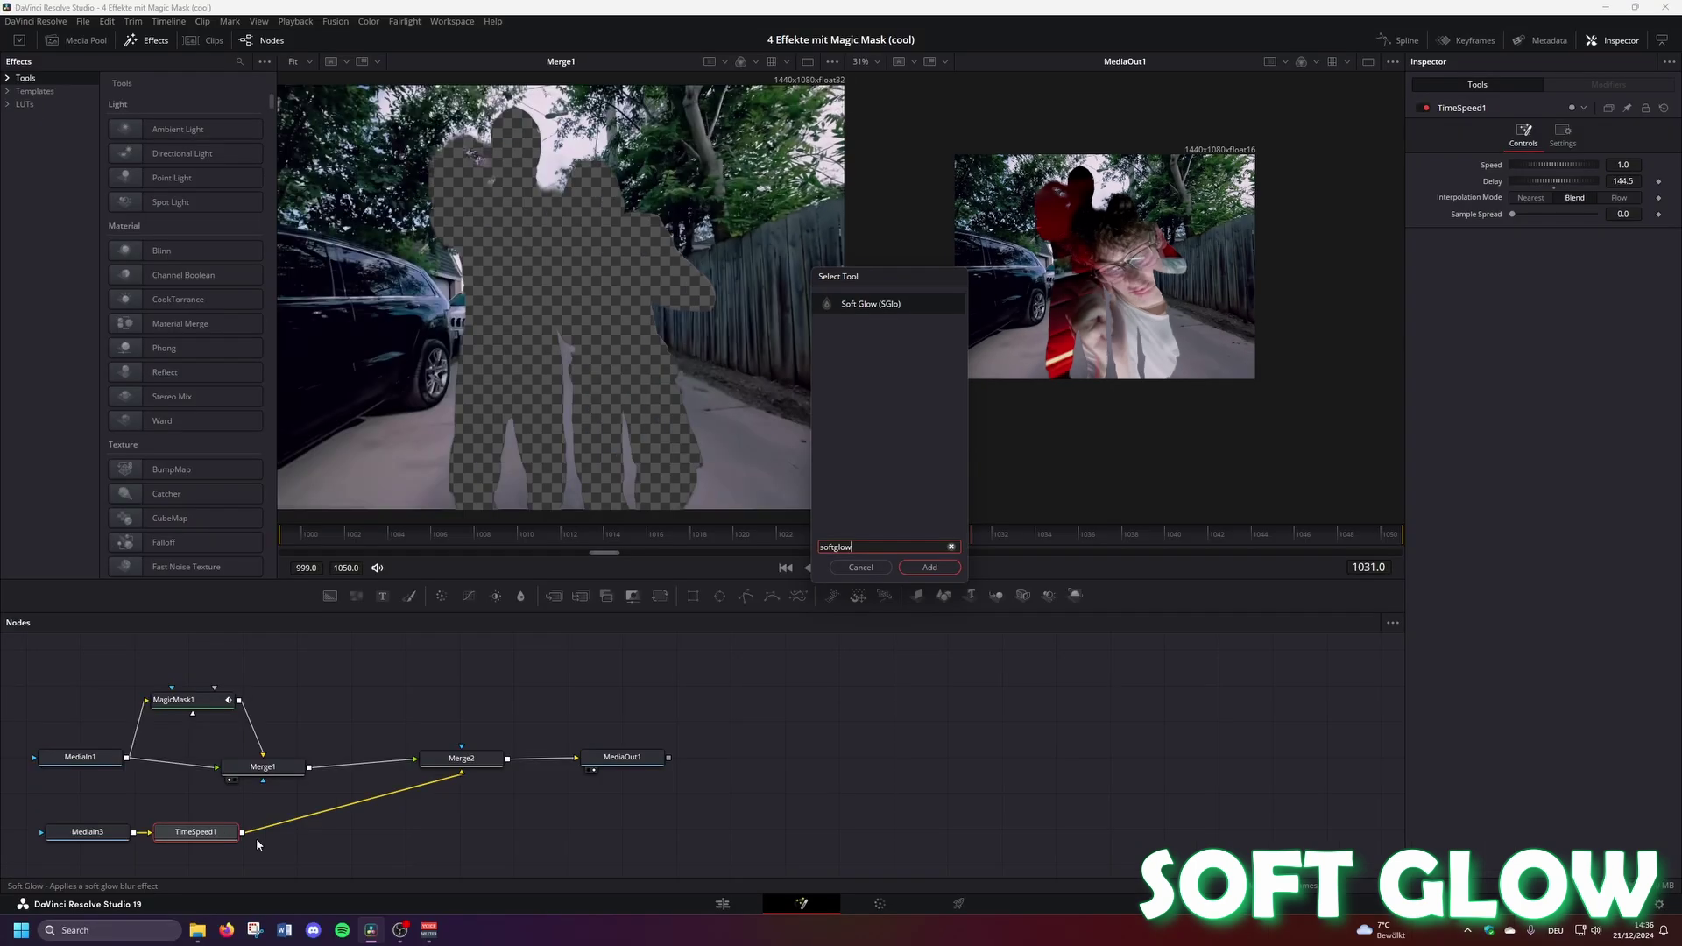
left_click(920, 661)
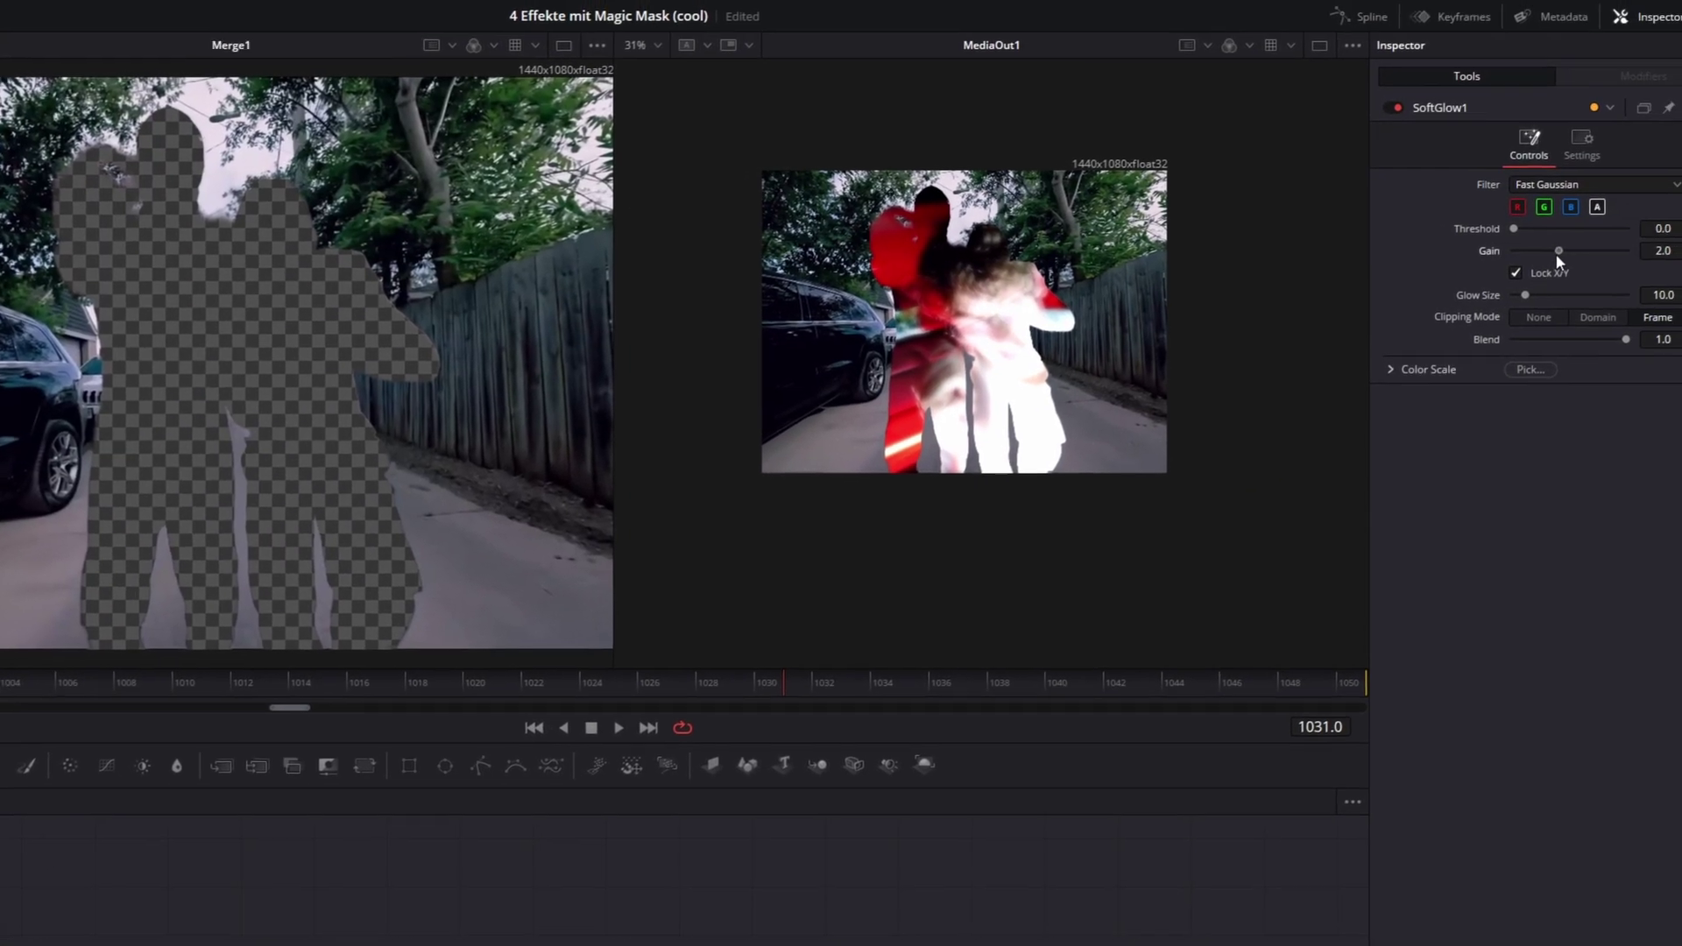
left_click_drag(1681, 198, 1680, 199)
mouse_move(1495, 266)
left_mouse_down()
mouse_move(1480, 265)
mouse_move(1506, 245)
left_mouse_up()
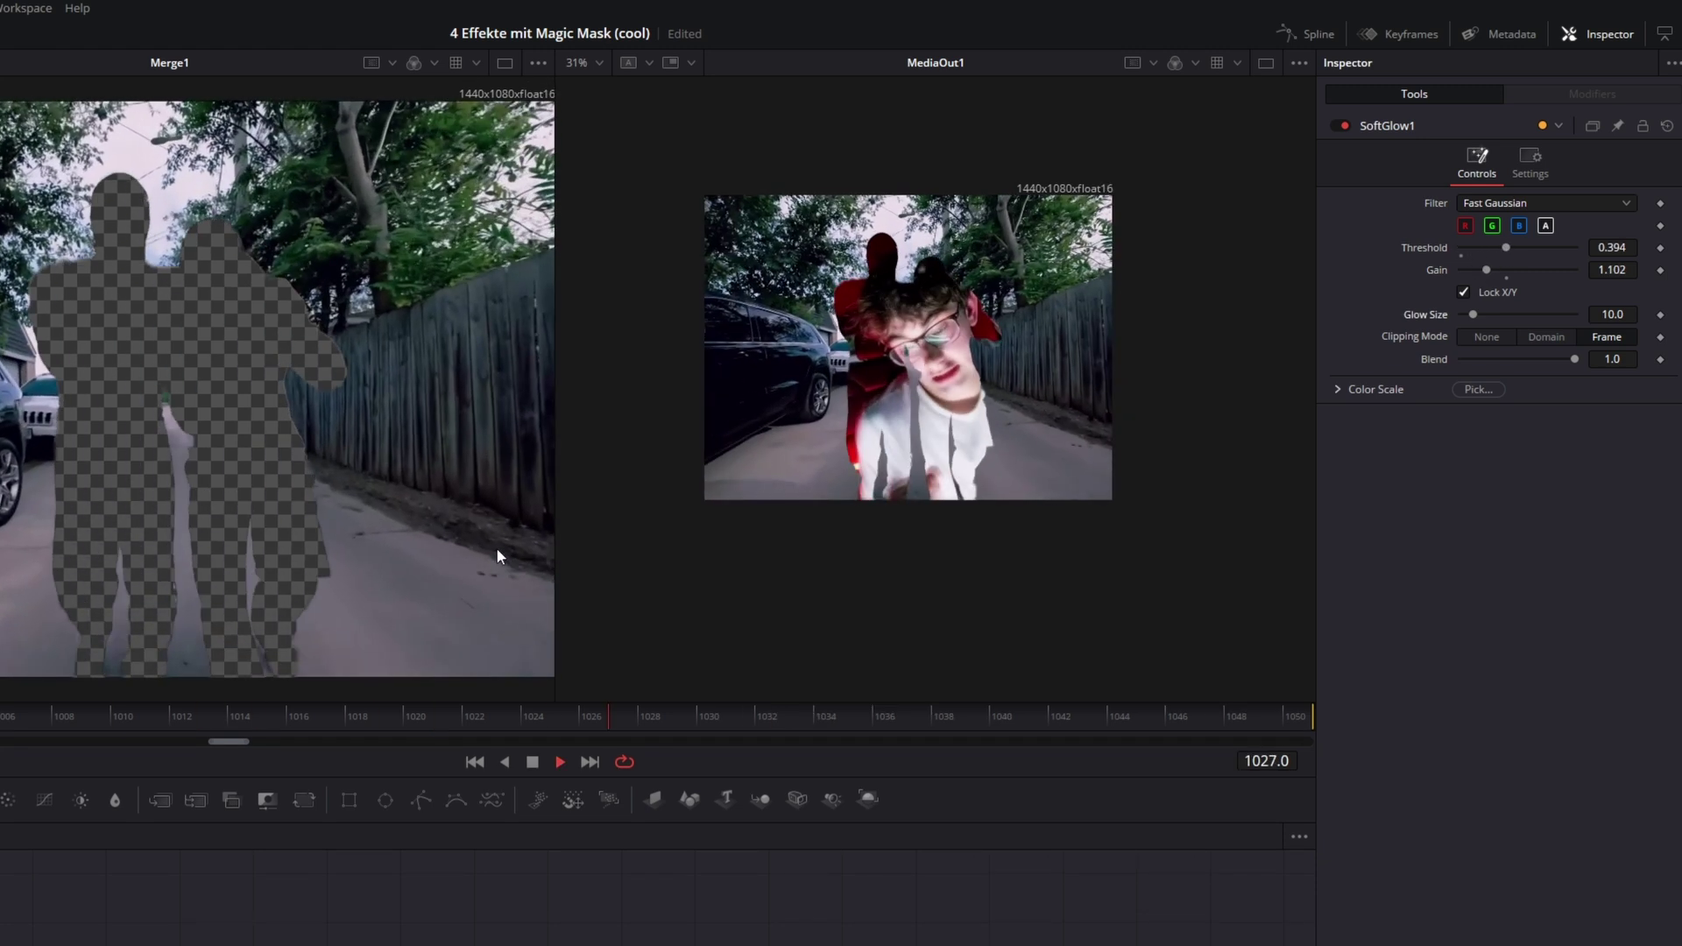
key("space")
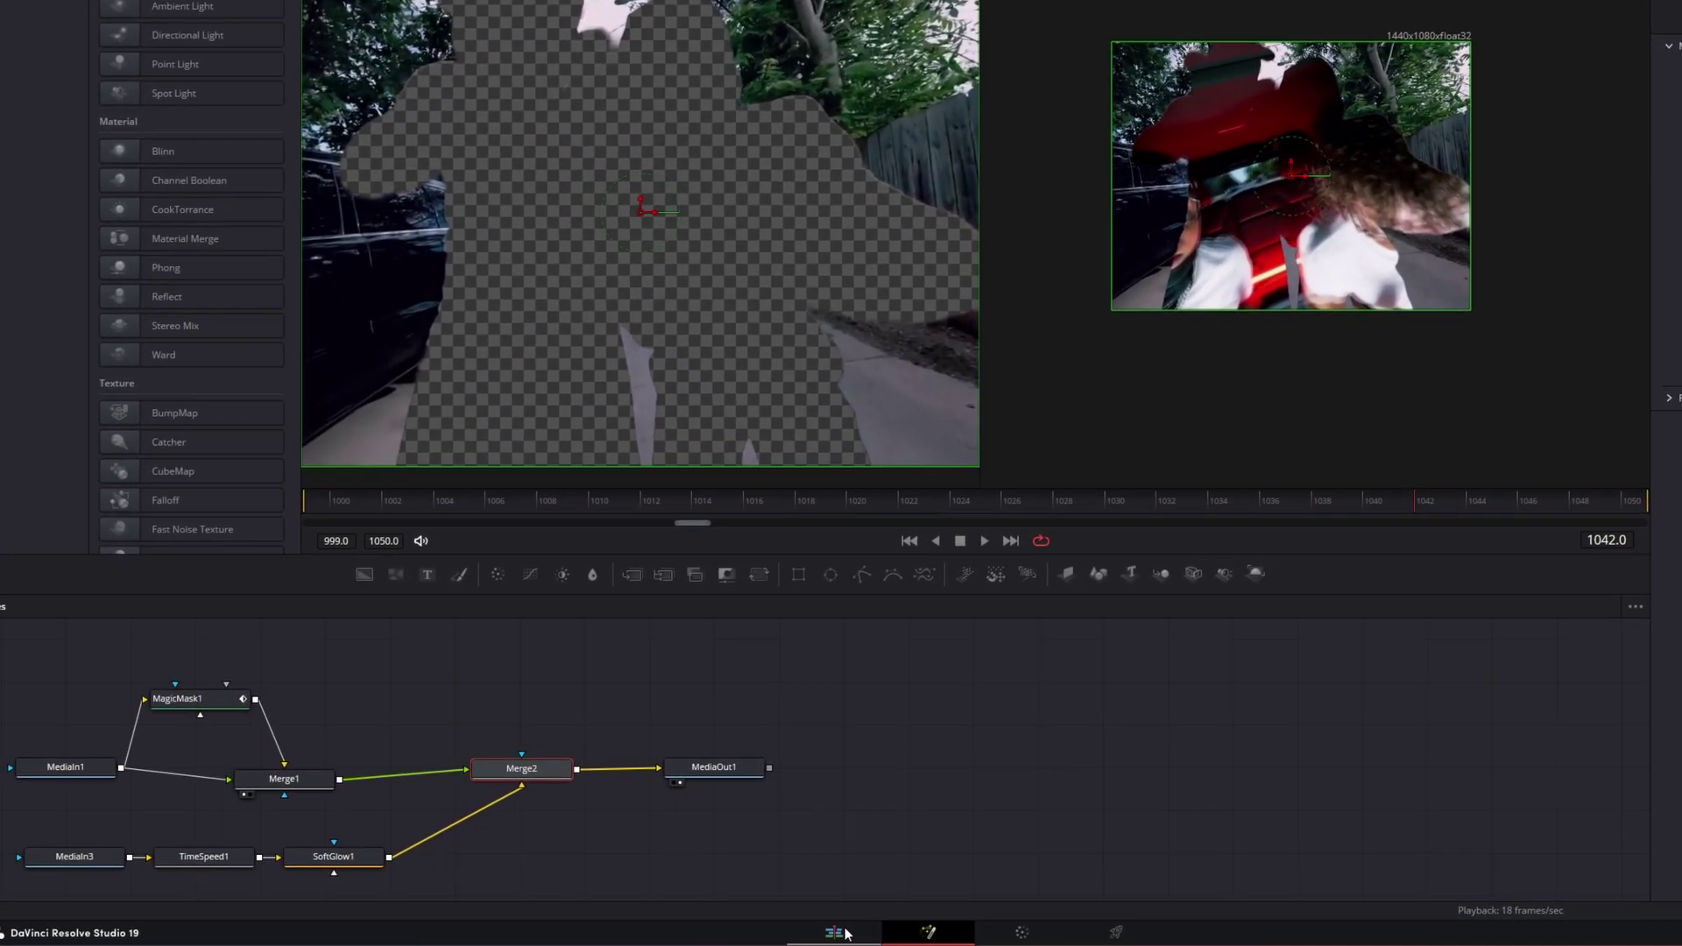
Return to the Edit page, enlarge the timeline, and duplicate the fourth clip onto Video 2 directly above the original
left_click(849, 931)
left_click(1413, 462)
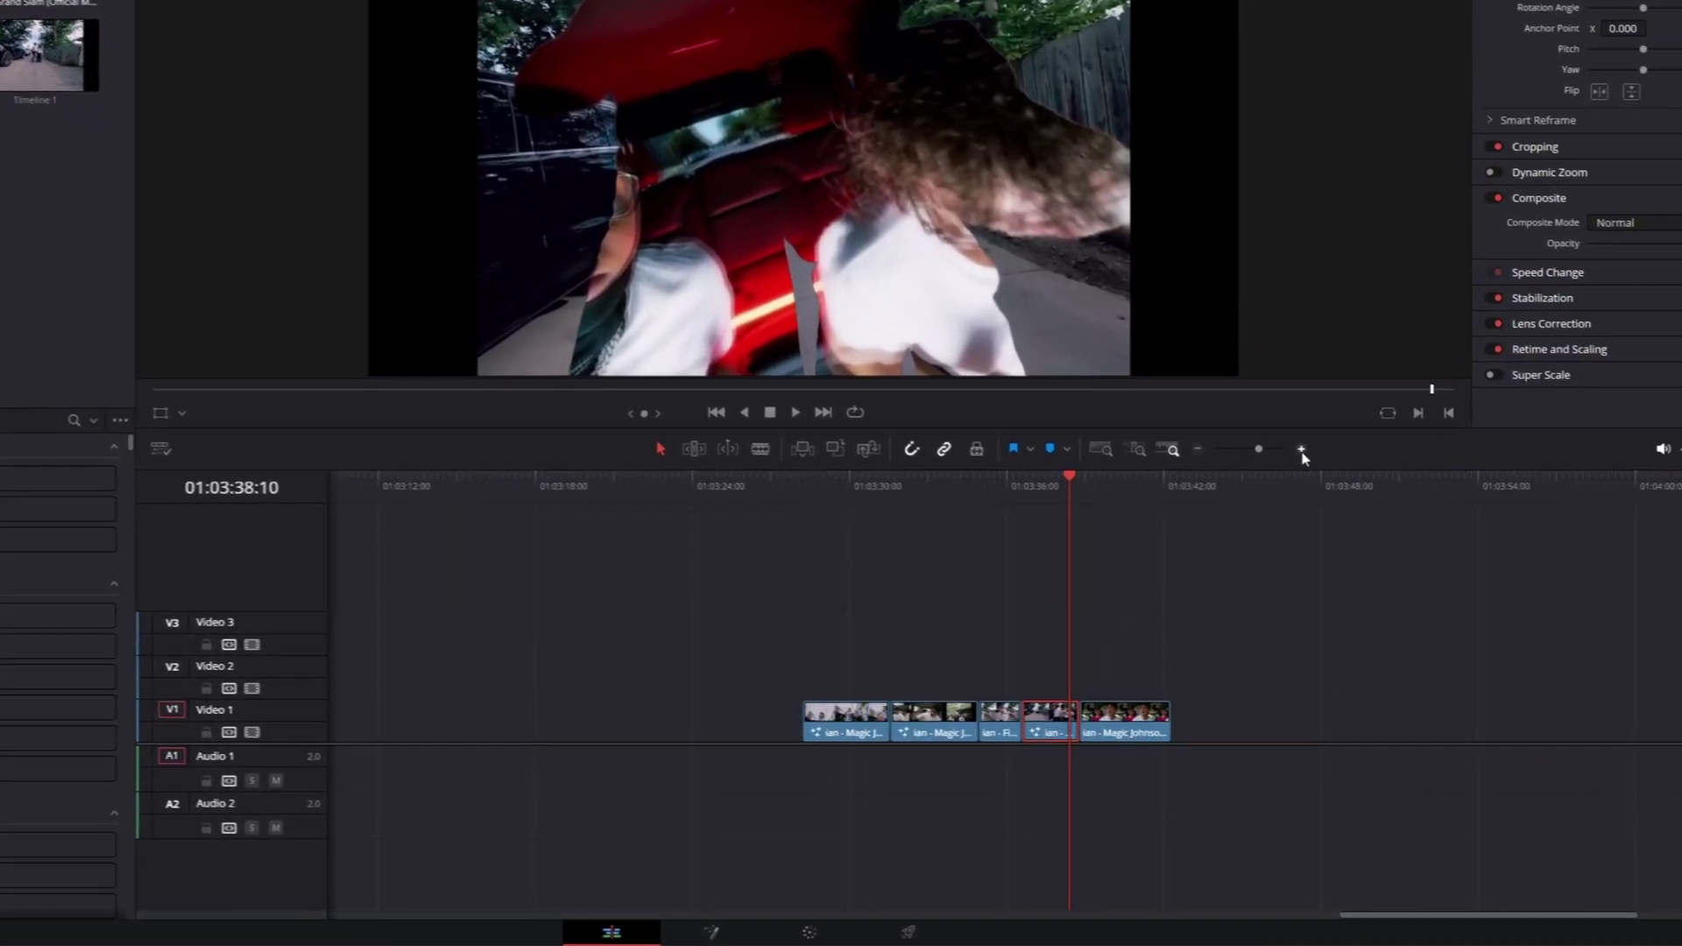
left_click(1414, 462)
left_click_drag(865, 711, 854, 659)
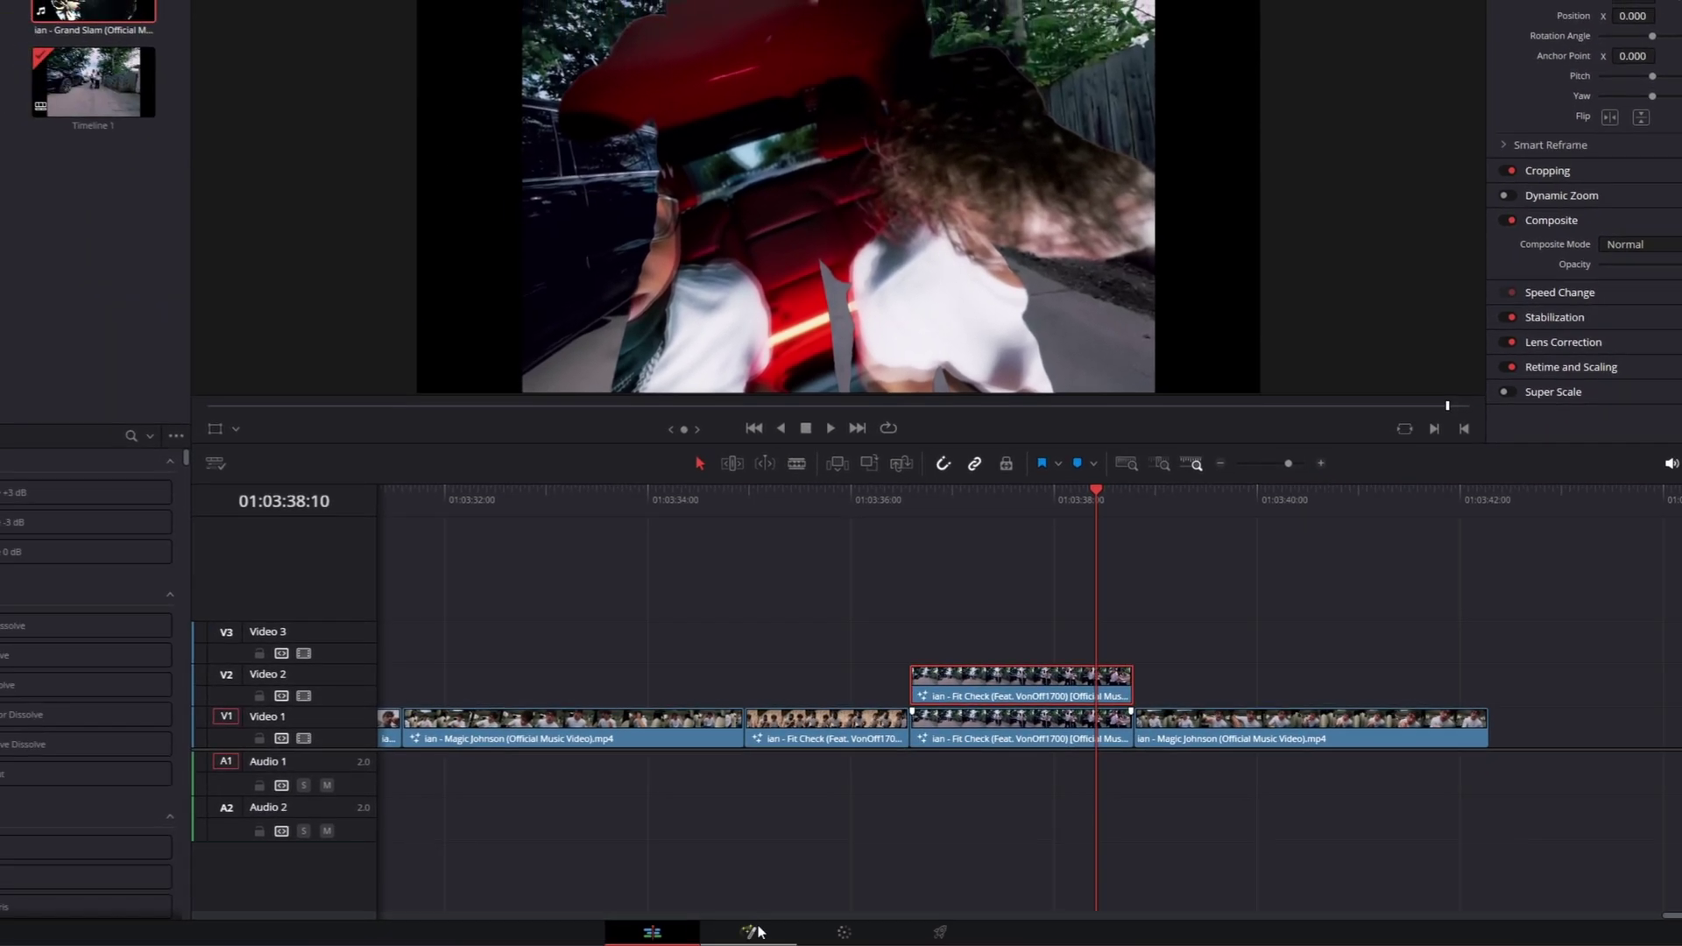
In the duplicate's Fusion composition, delete every node except MediaIn1 and MediaOut1, and connect those two directly
left_click(756, 932)
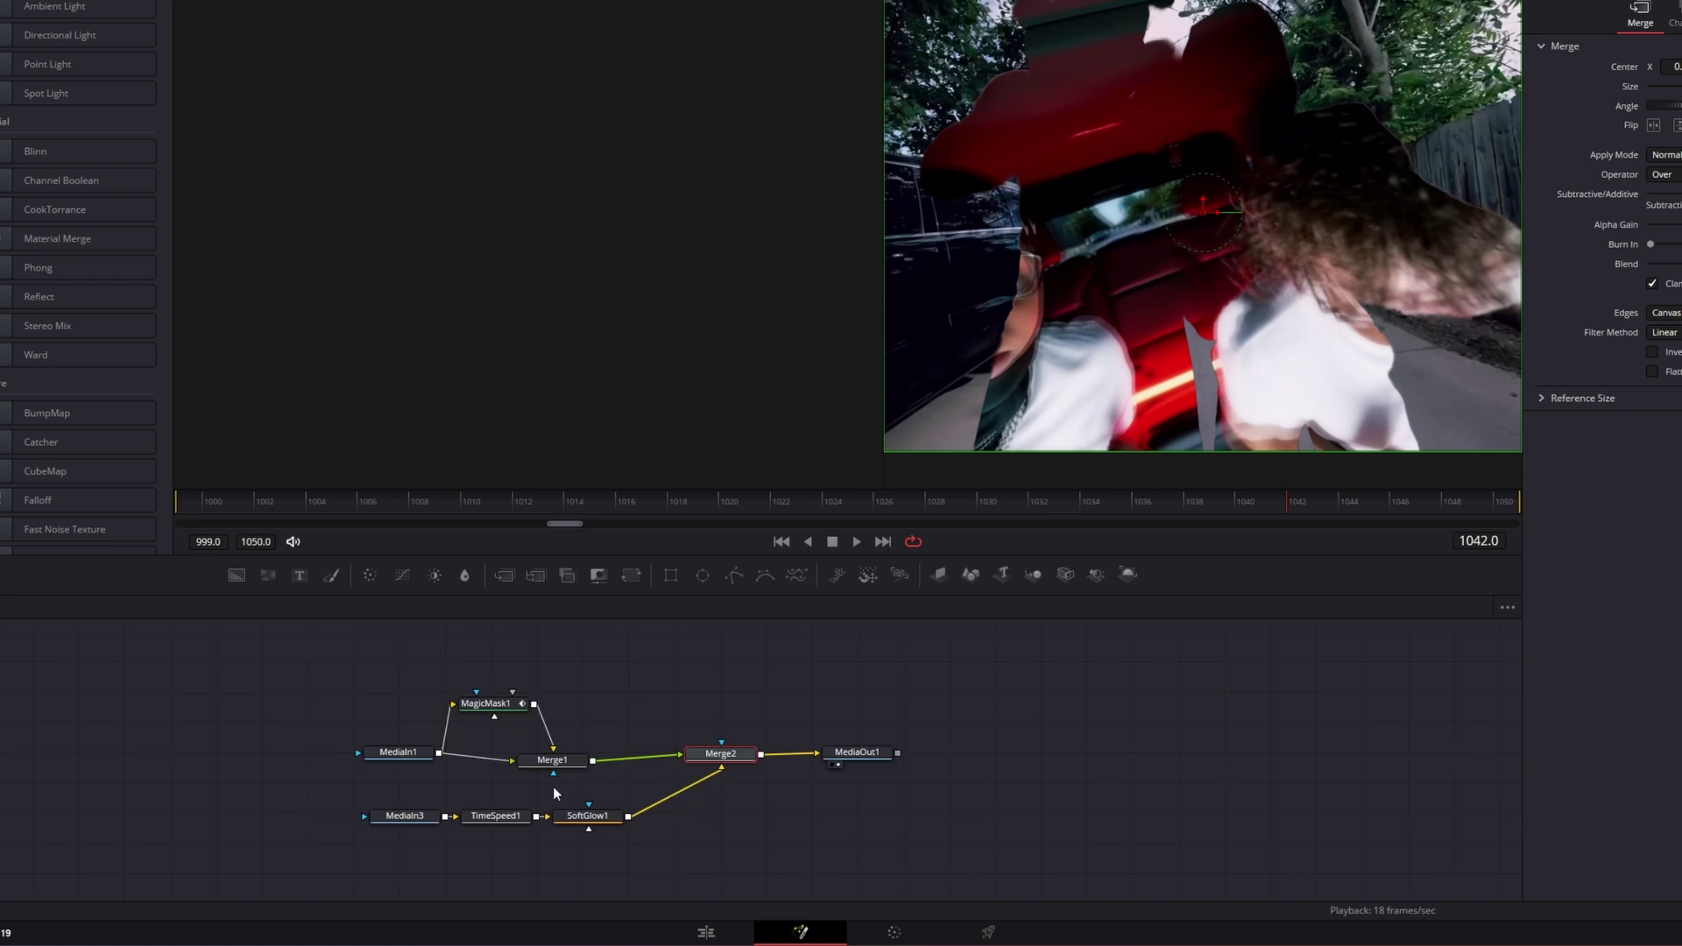
scroll(554, 786, "up", 2)
left_click_drag(303, 868, 652, 813)
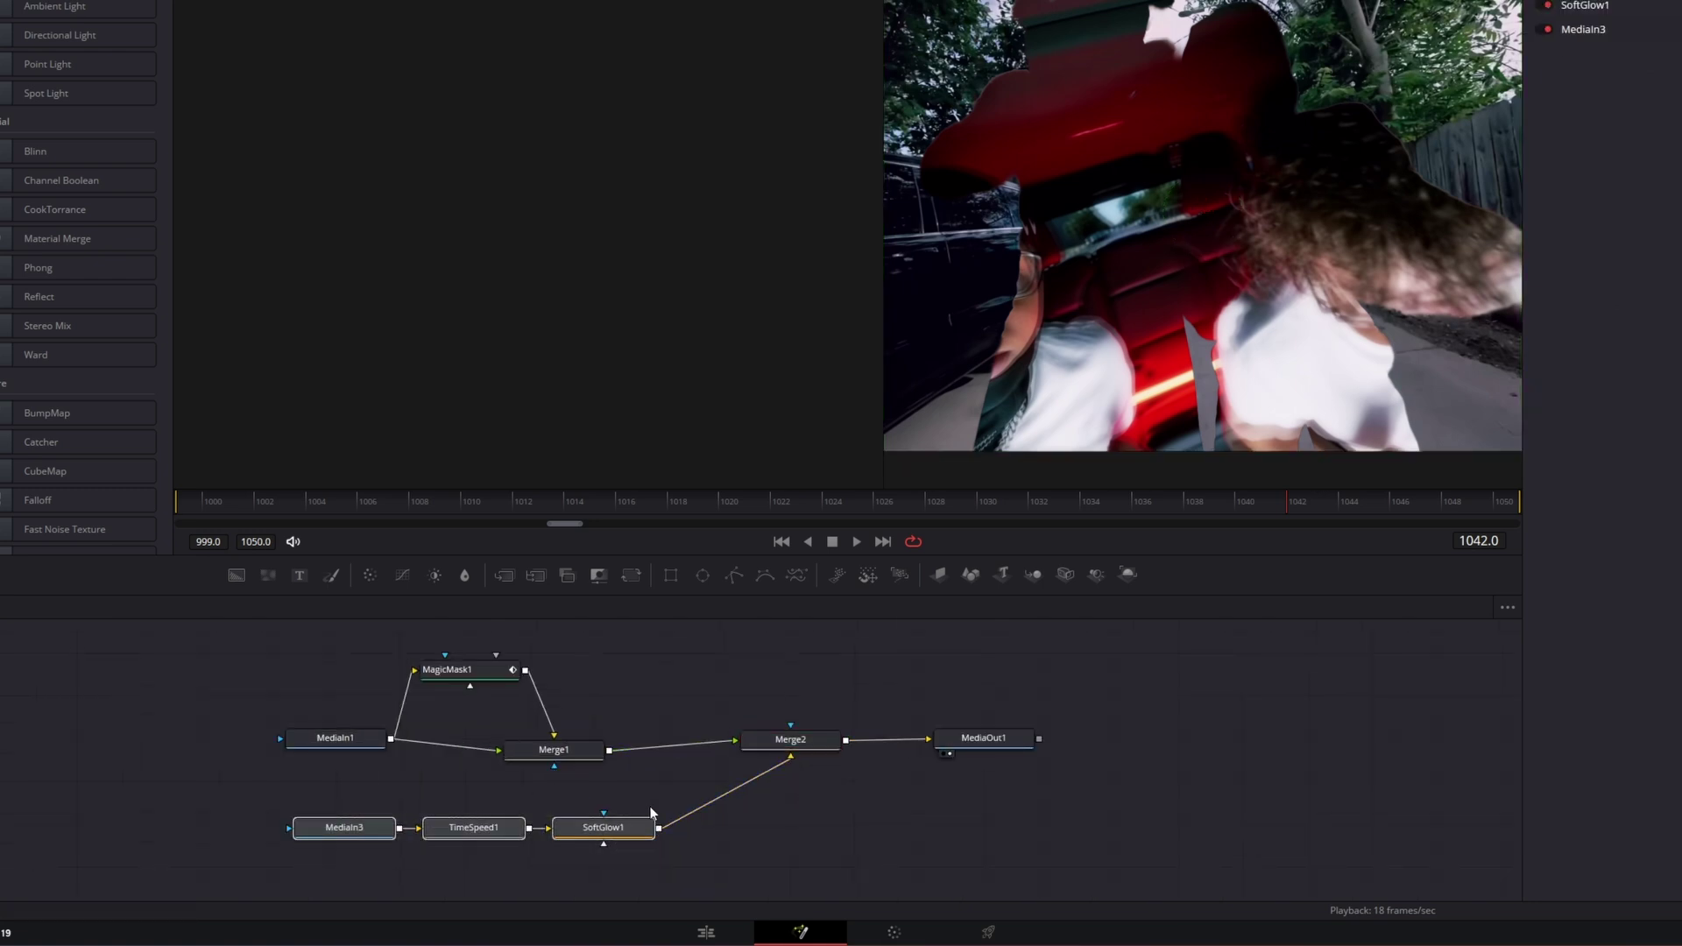
key("Delete")
left_click_drag(863, 771, 487, 657)
key("Delete")
left_click_drag(390, 738, 990, 741)
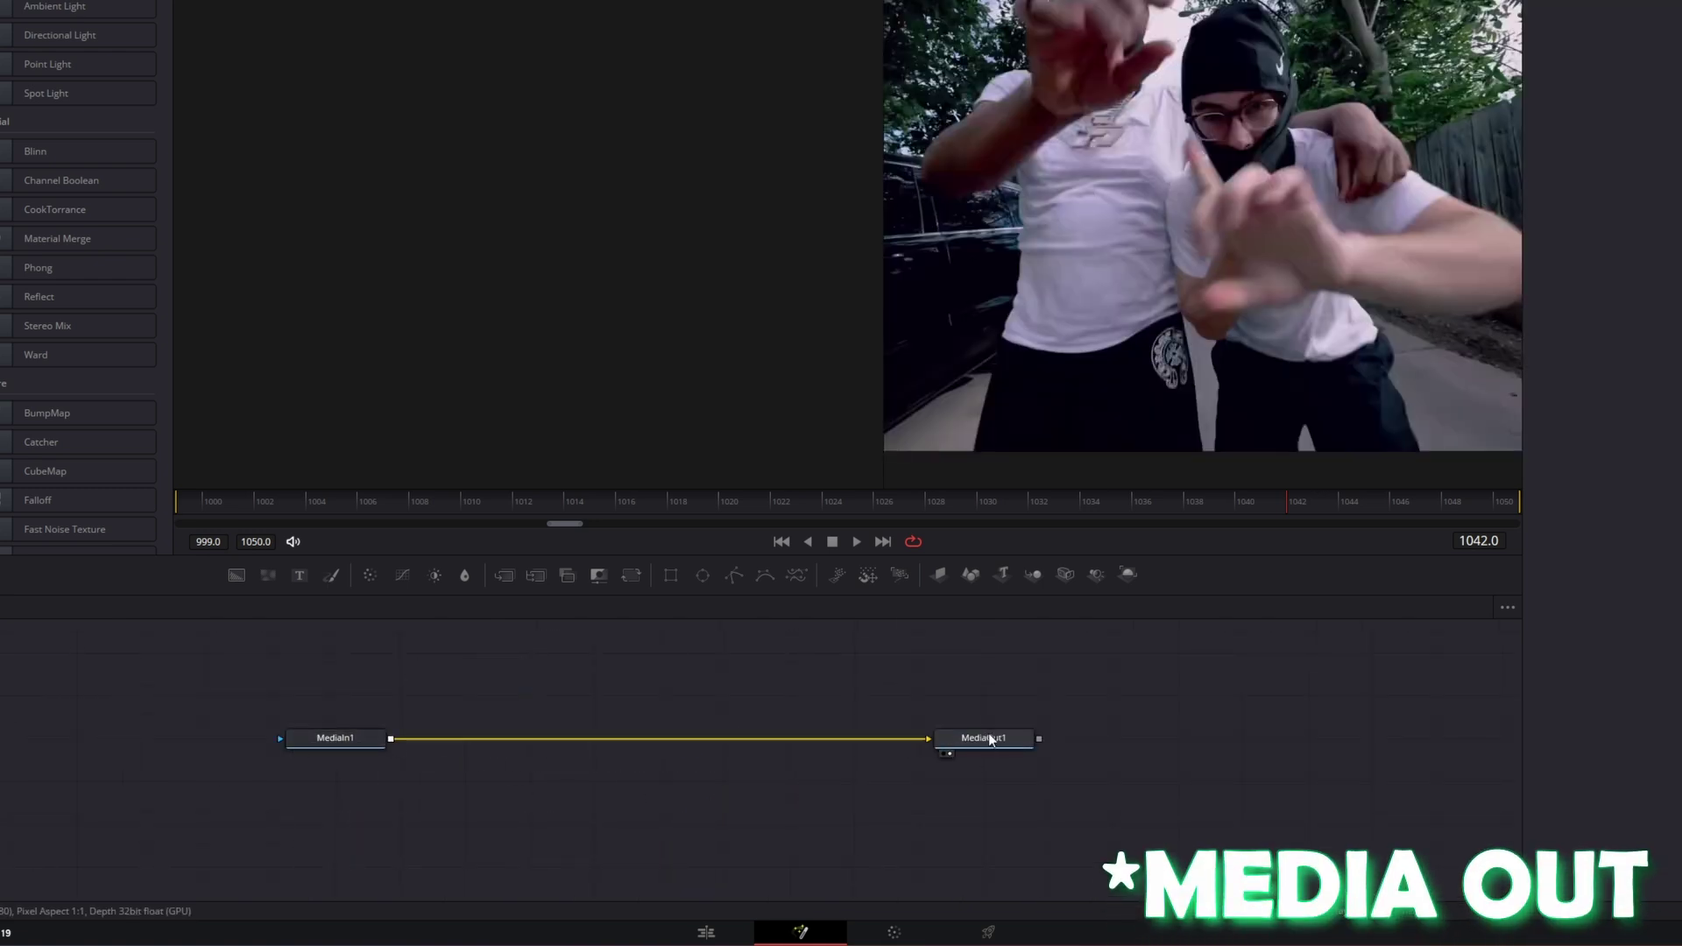
Back on the Edit page, shorten the Video 2 copy to cover only the street clip's opening, and play back the transition
left_click(706, 930)
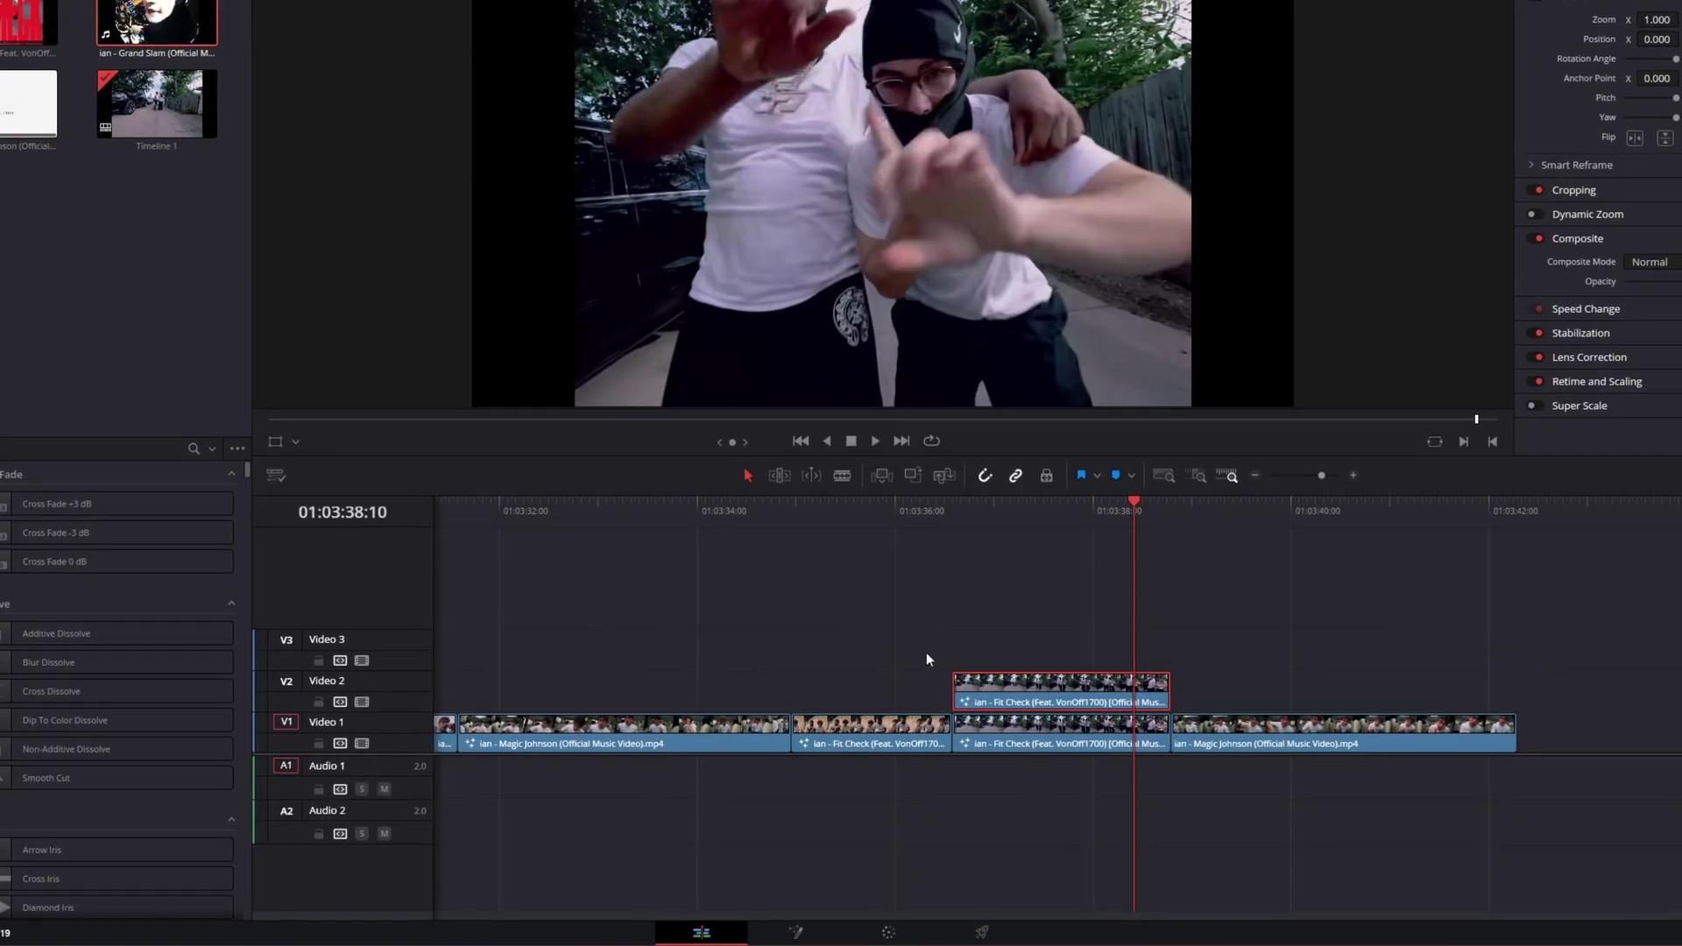
left_click_drag(1052, 508, 988, 514)
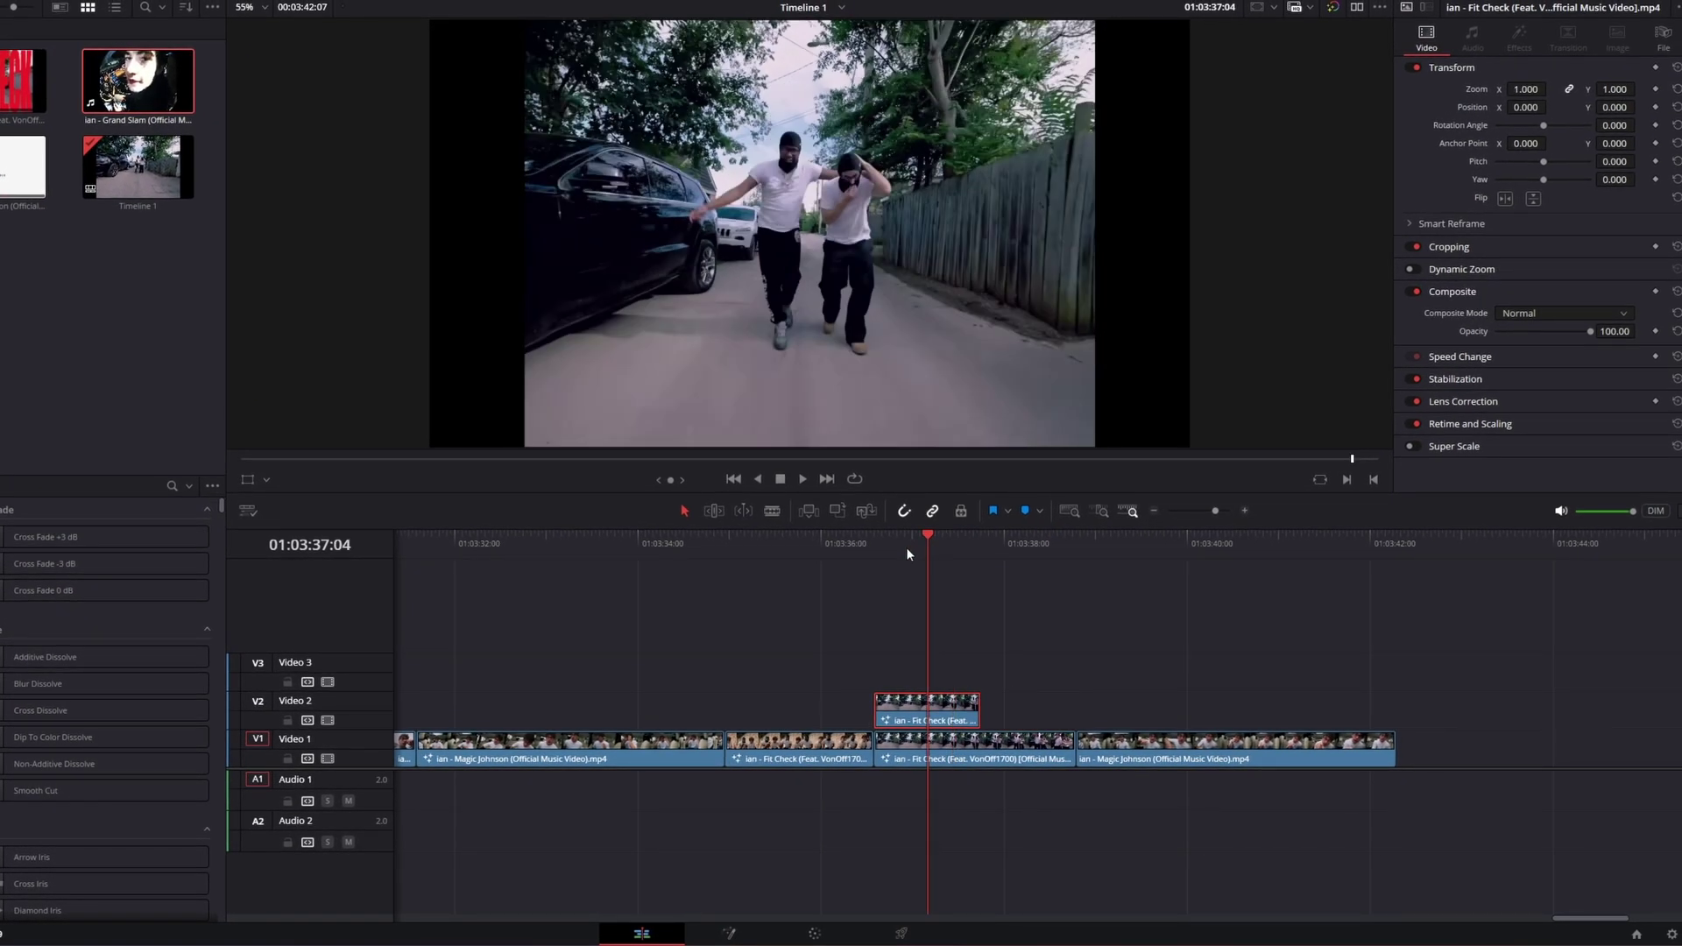
left_click(915, 545)
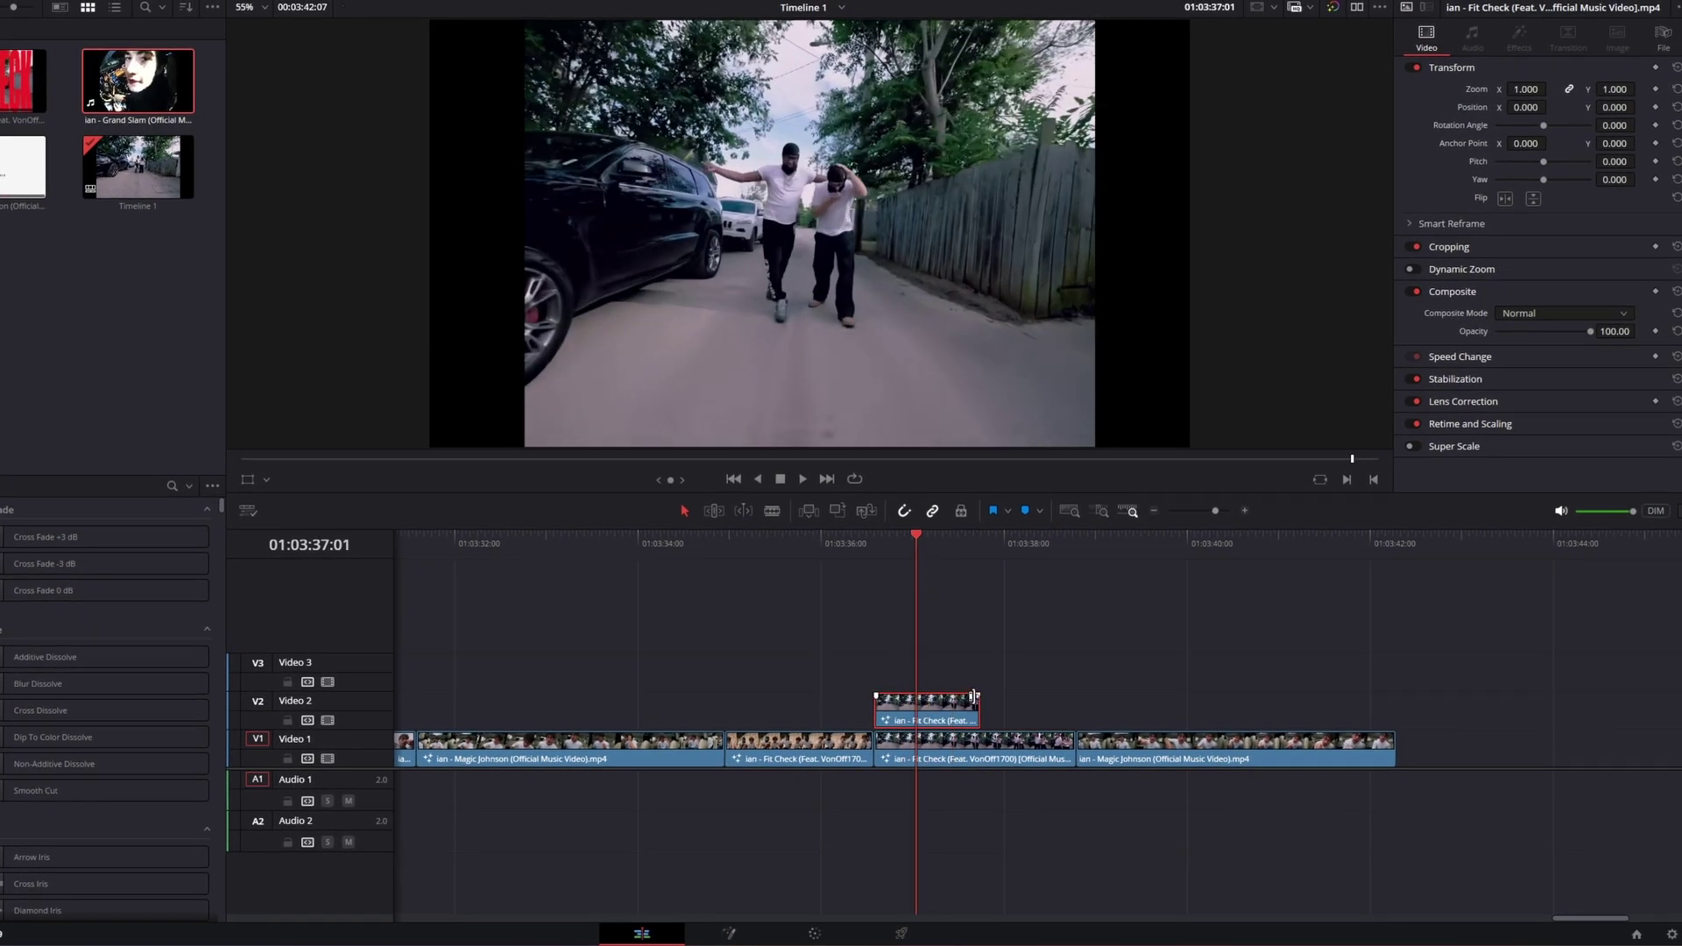
left_click(869, 537)
key("space")
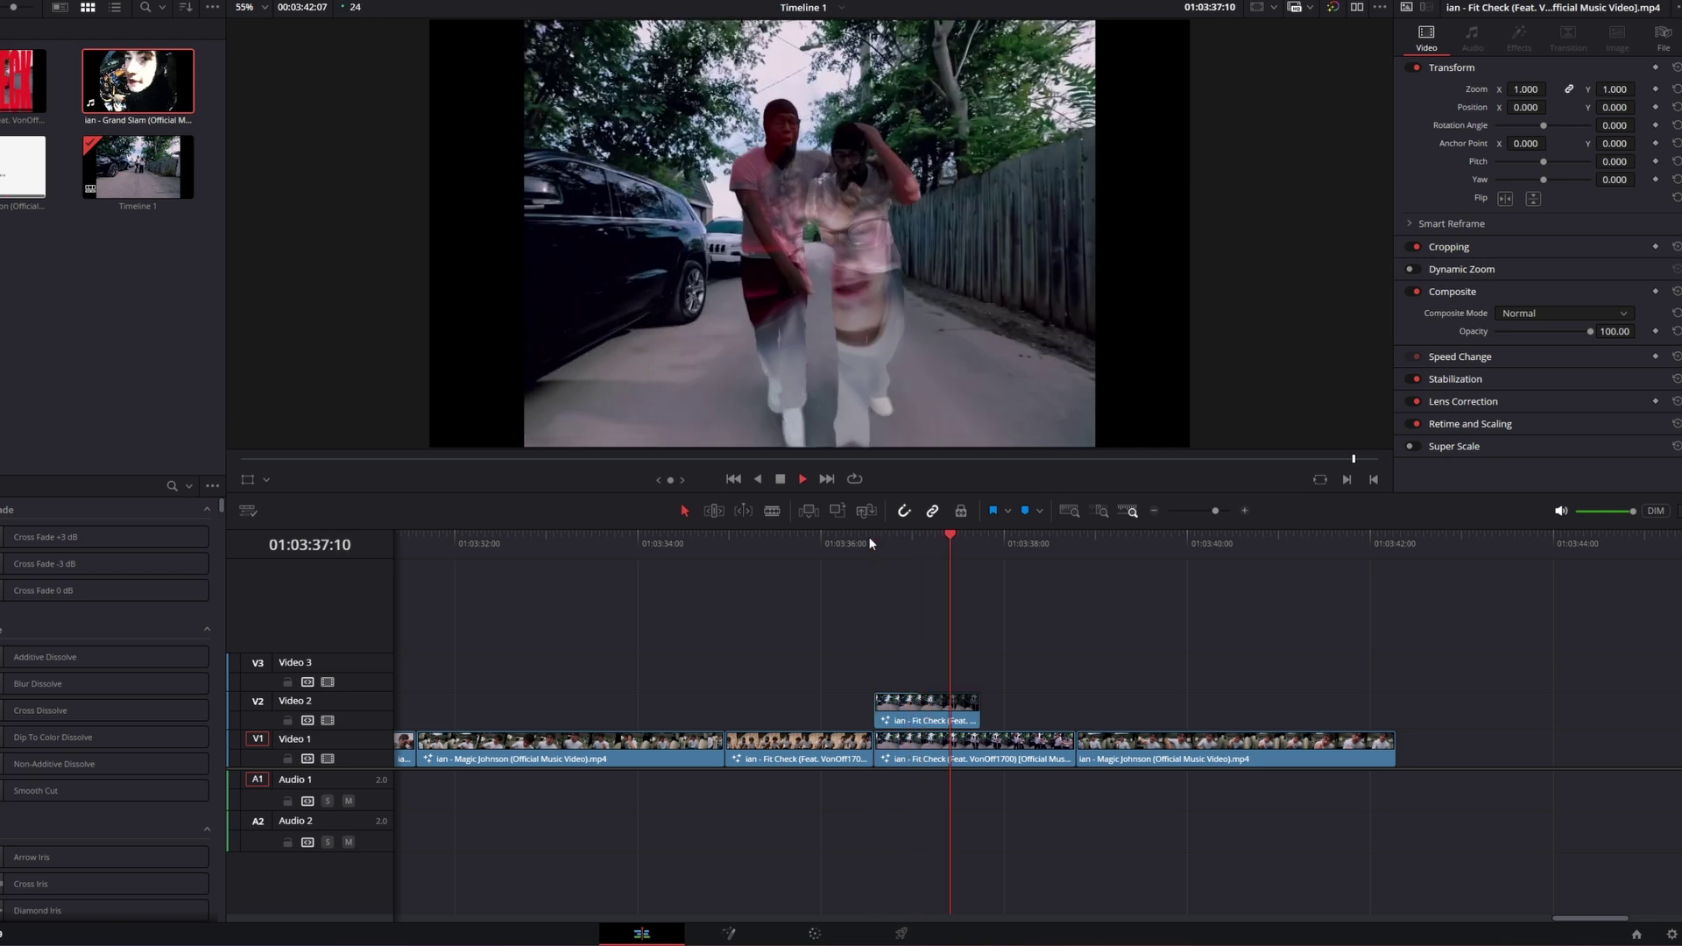
left_click(656, 551)
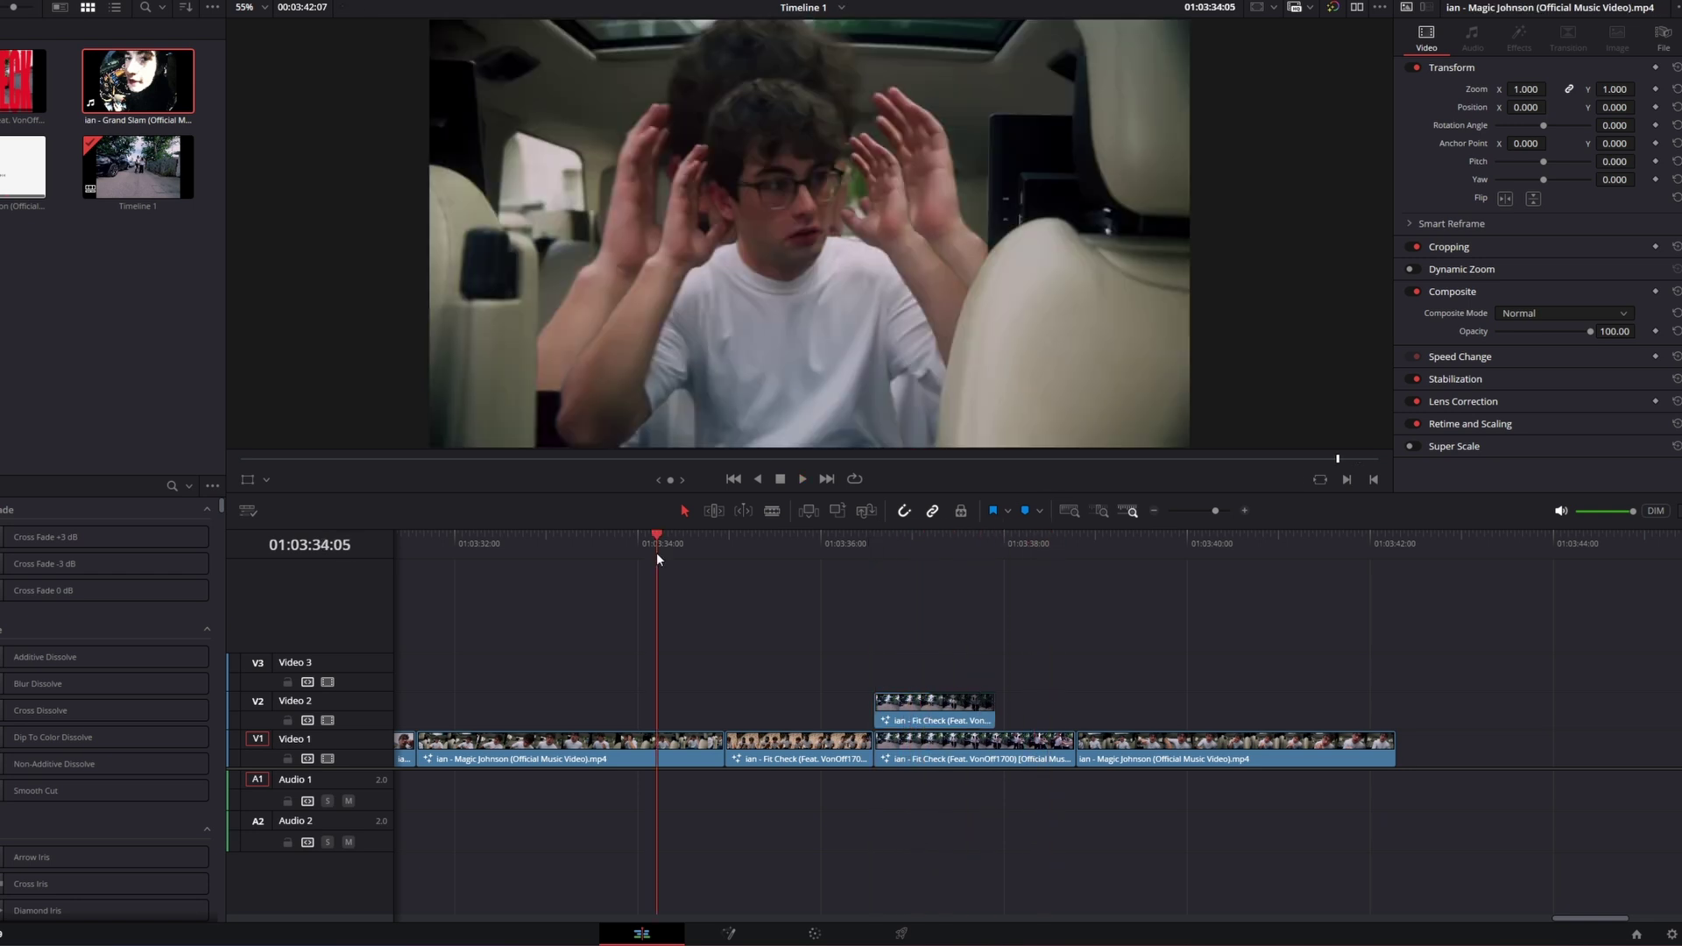